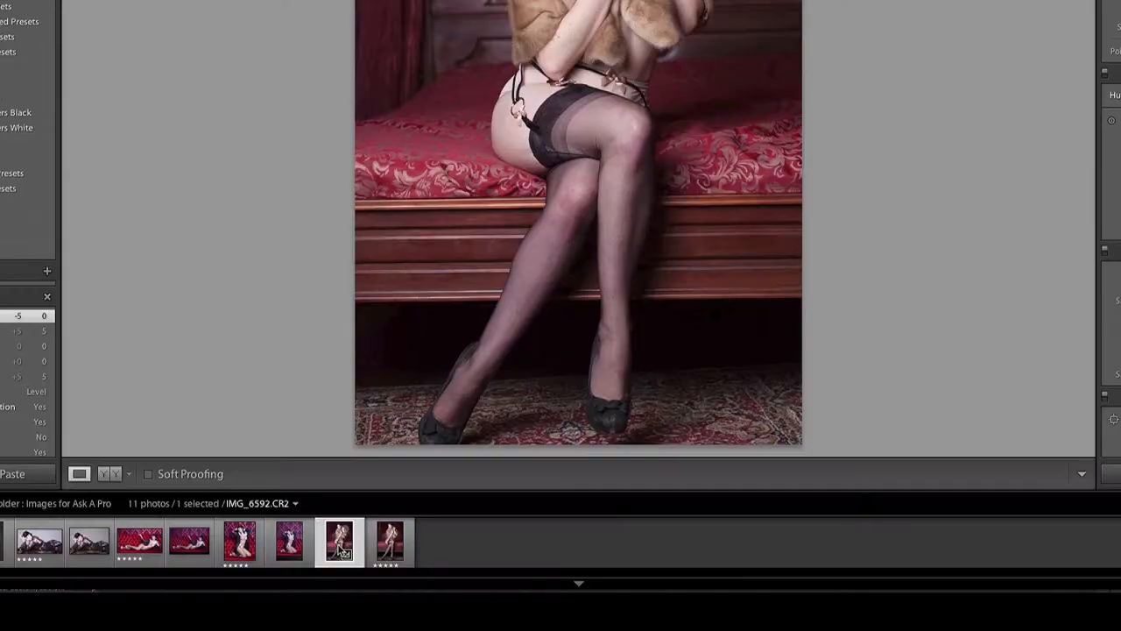
# Open the photo IMG_6592.CR2 as a Smart Object in Photoshop.
pyautogui.rightClick(340, 552)
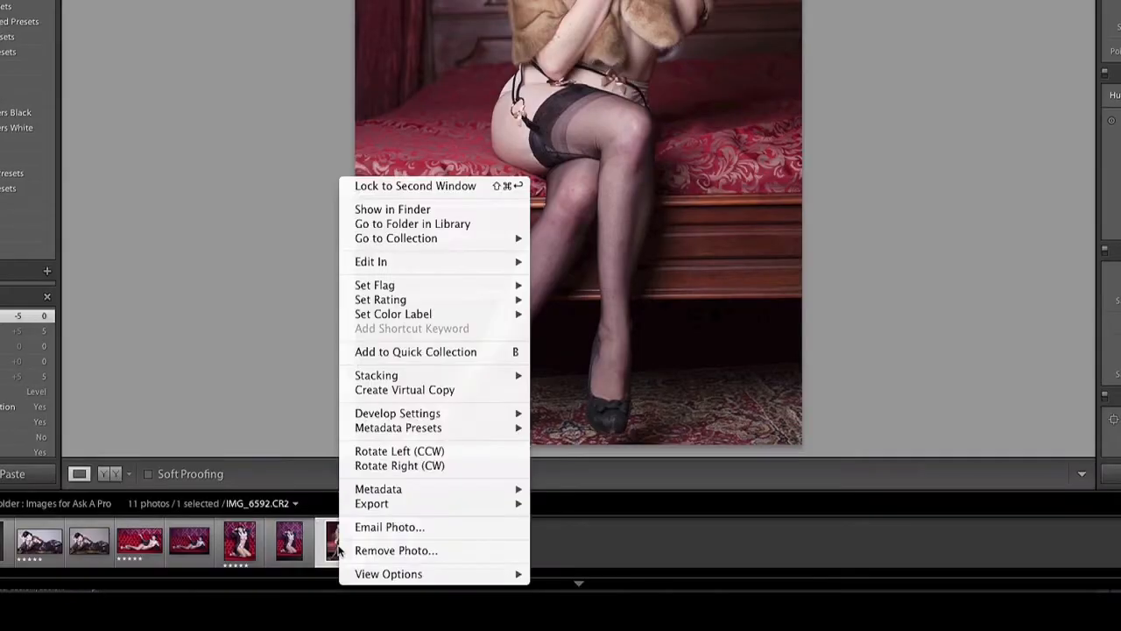
pyautogui.moveTo(396, 262)
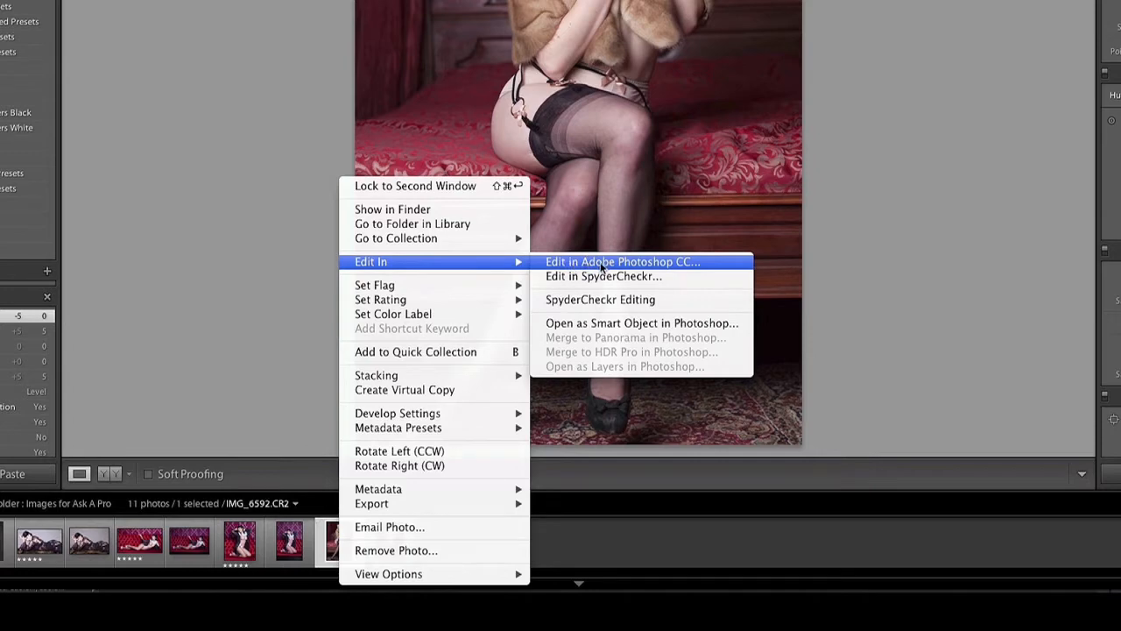
pyautogui.click(598, 323)
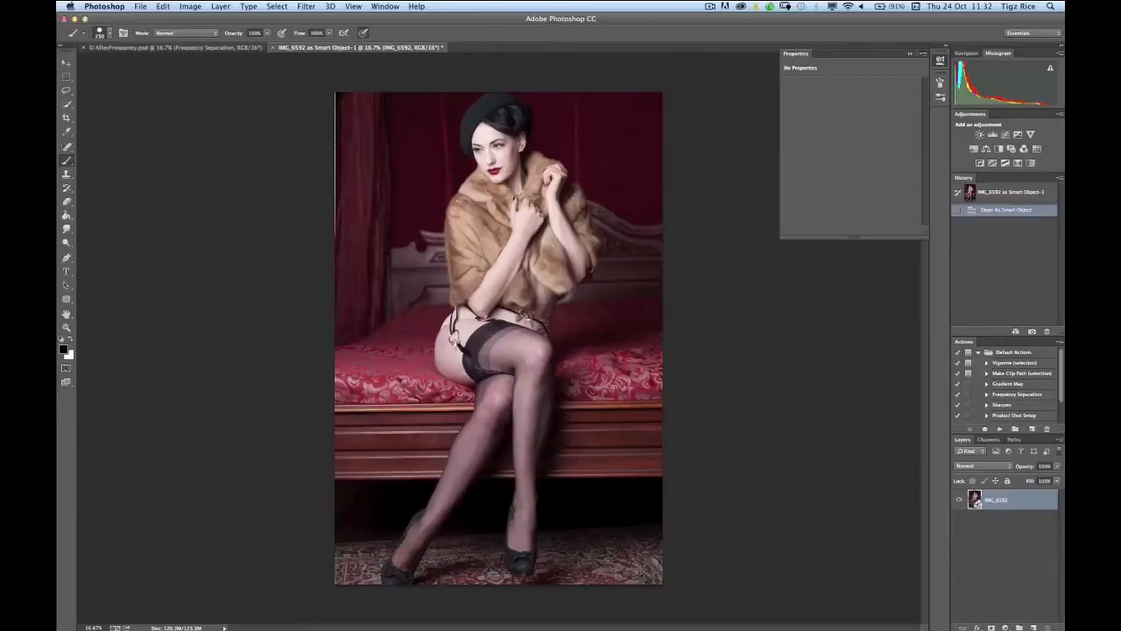
# Reopen the smart object's Camera Raw settings, review the Basic and manual Lens Corrections values, and accept them.
pyautogui.doubleClick(977, 500)
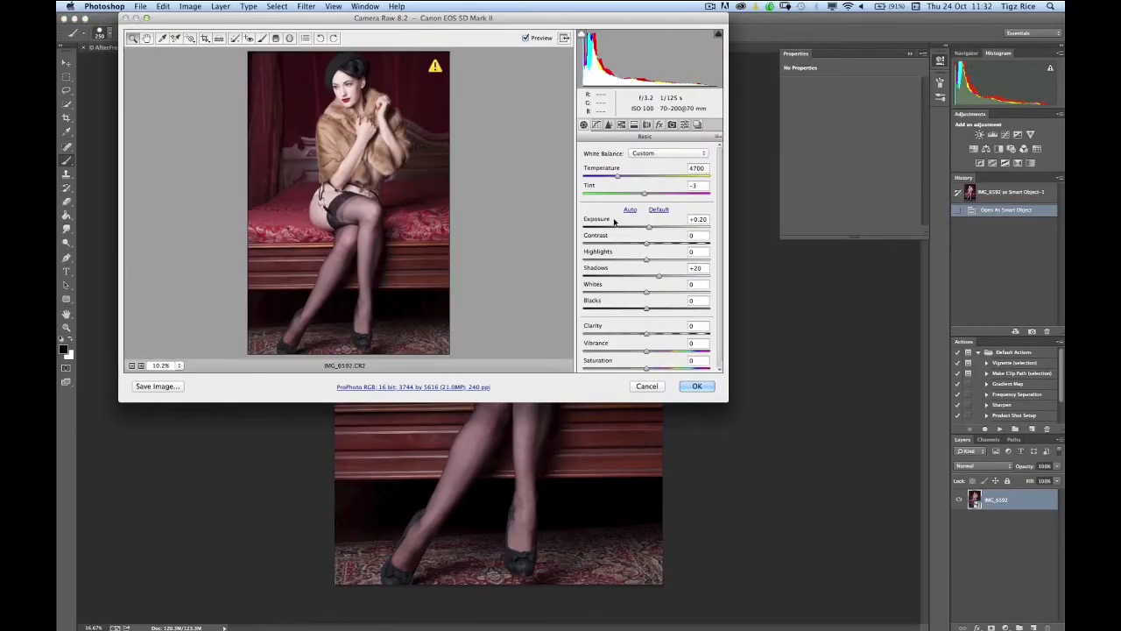
pyautogui.scroll(-1, 718, 289)
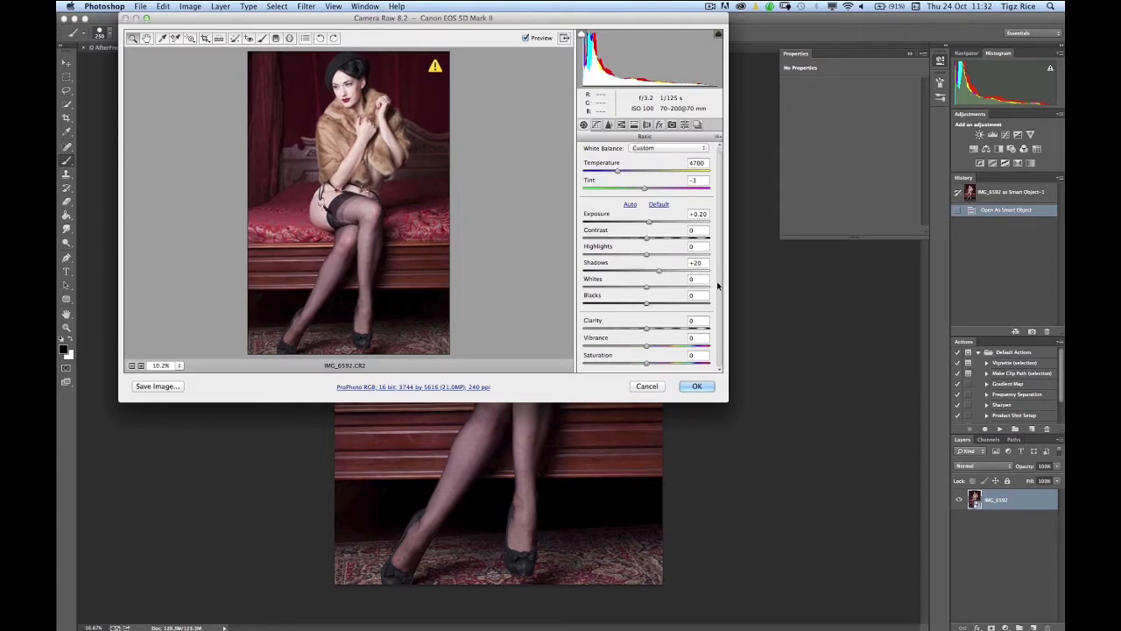
pyautogui.click(646, 125)
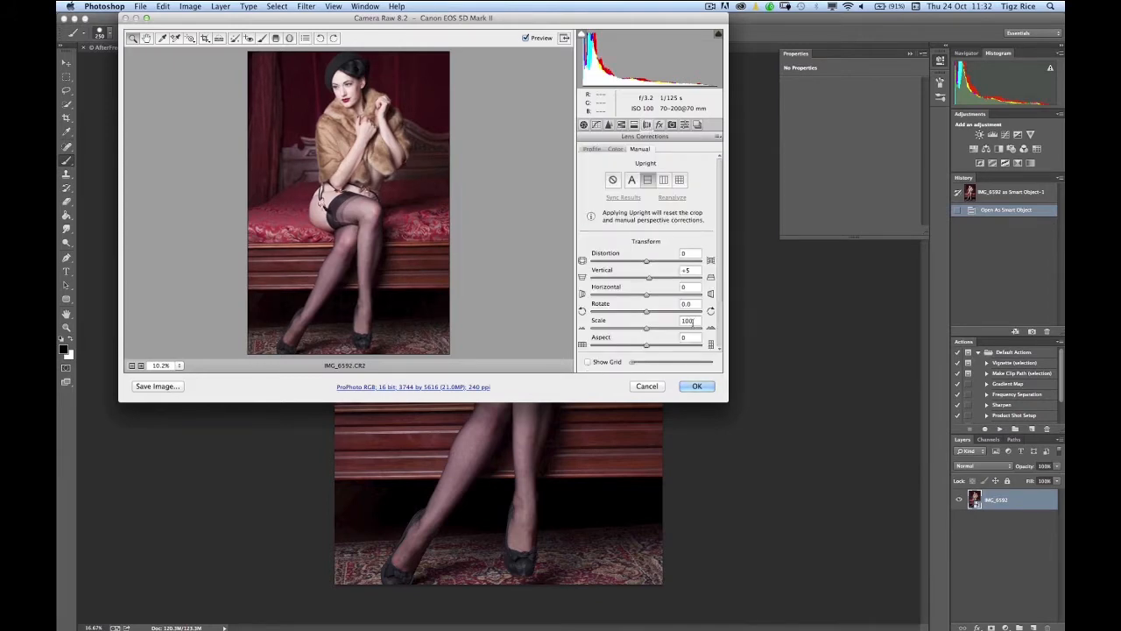
pyautogui.click(696, 385)
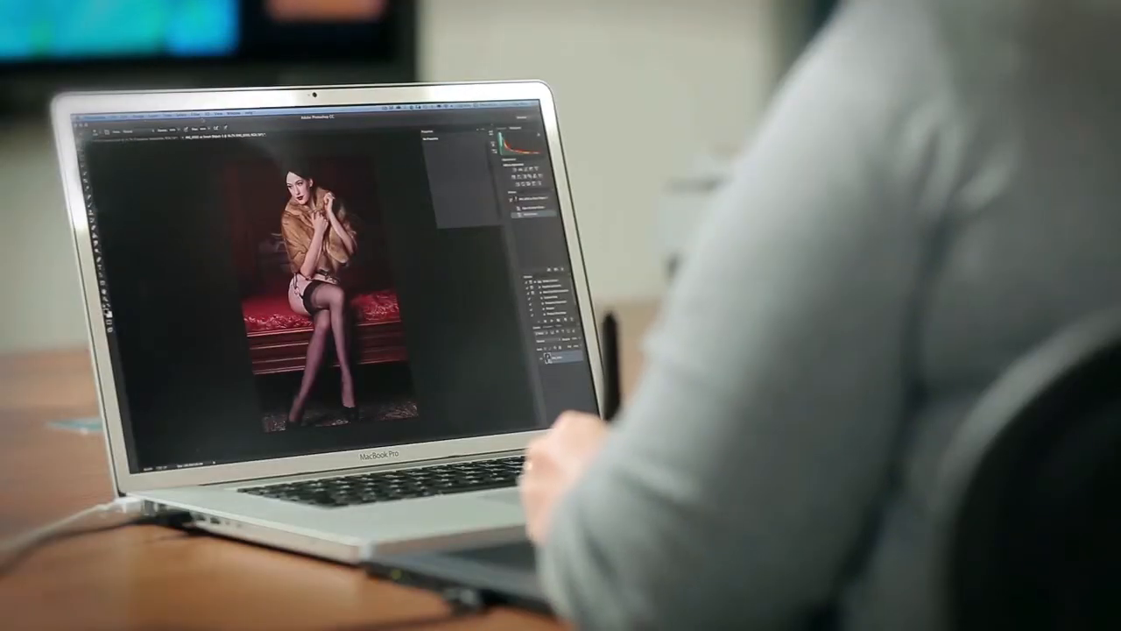
# Apply Smart Sharpen to the smart object using the Default preset: amount 200%, radius 1.0 px, reduce noise 10%, removing Lens Blur.
pyautogui.click(194, 113)
pyautogui.moveTo(219, 208)
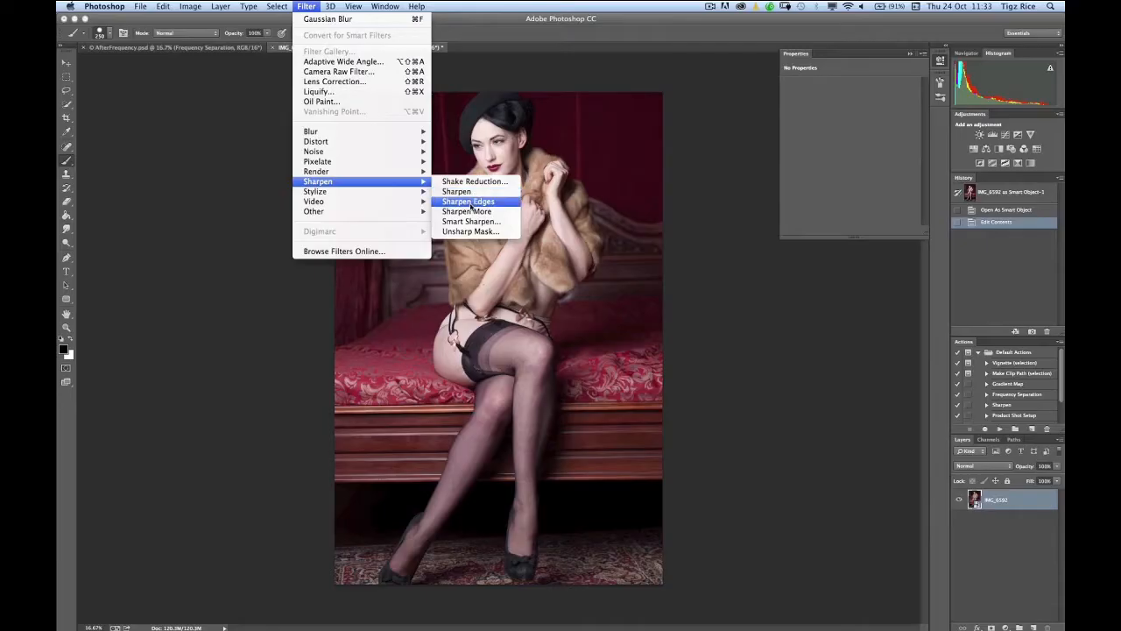
pyautogui.click(469, 222)
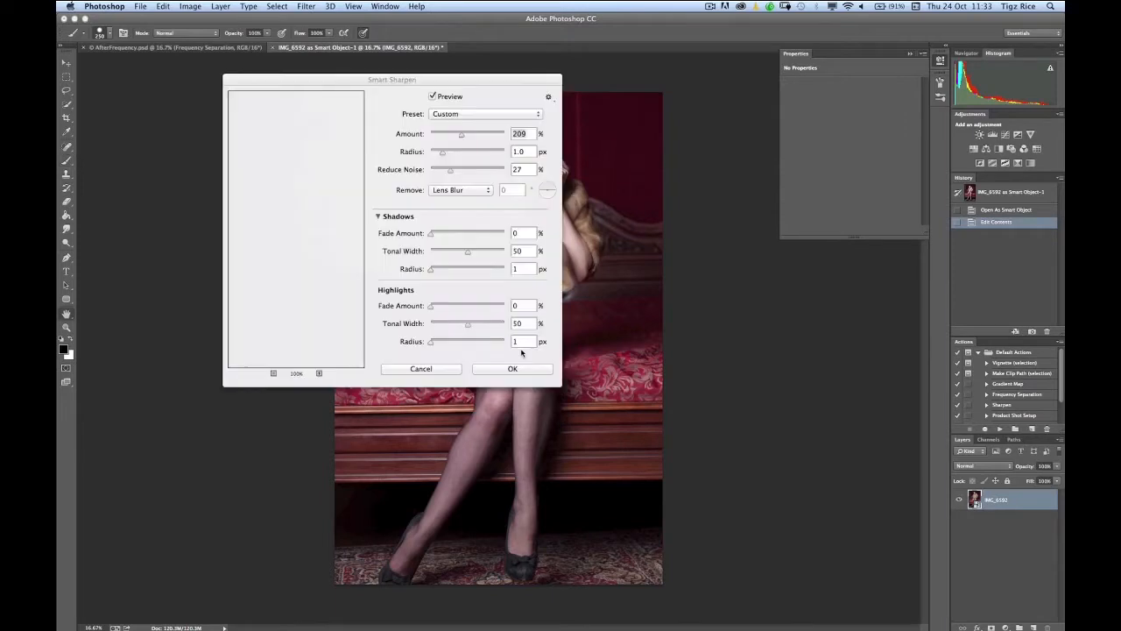
pyautogui.moveTo(349, 82); pyautogui.dragTo(791, 168)
pyautogui.press('super+equal')
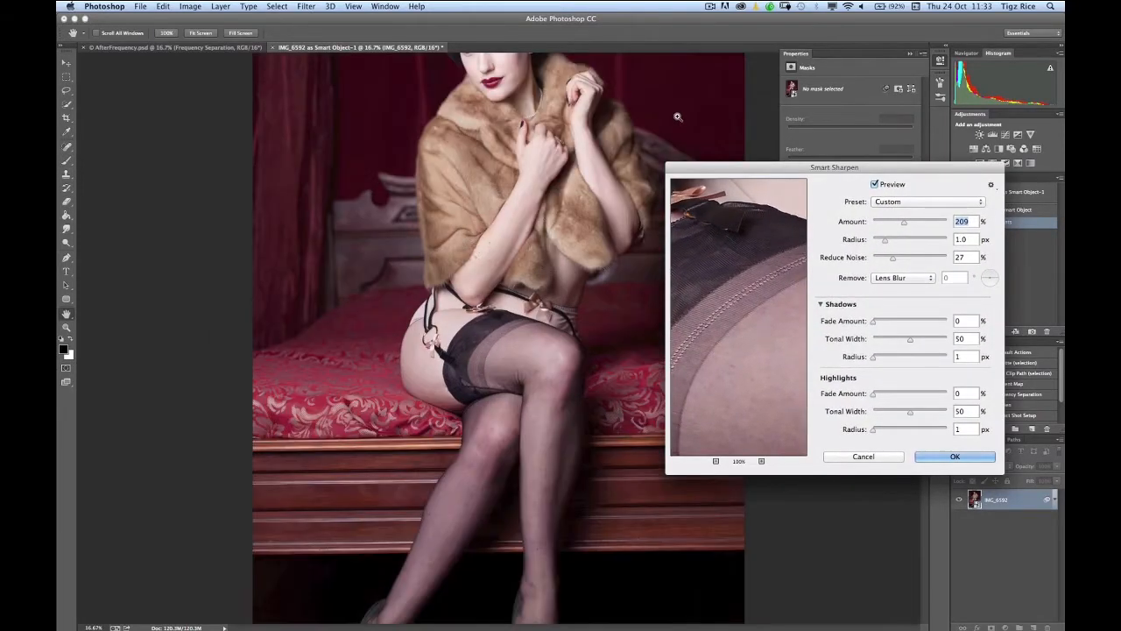
pyautogui.press('super+equal')
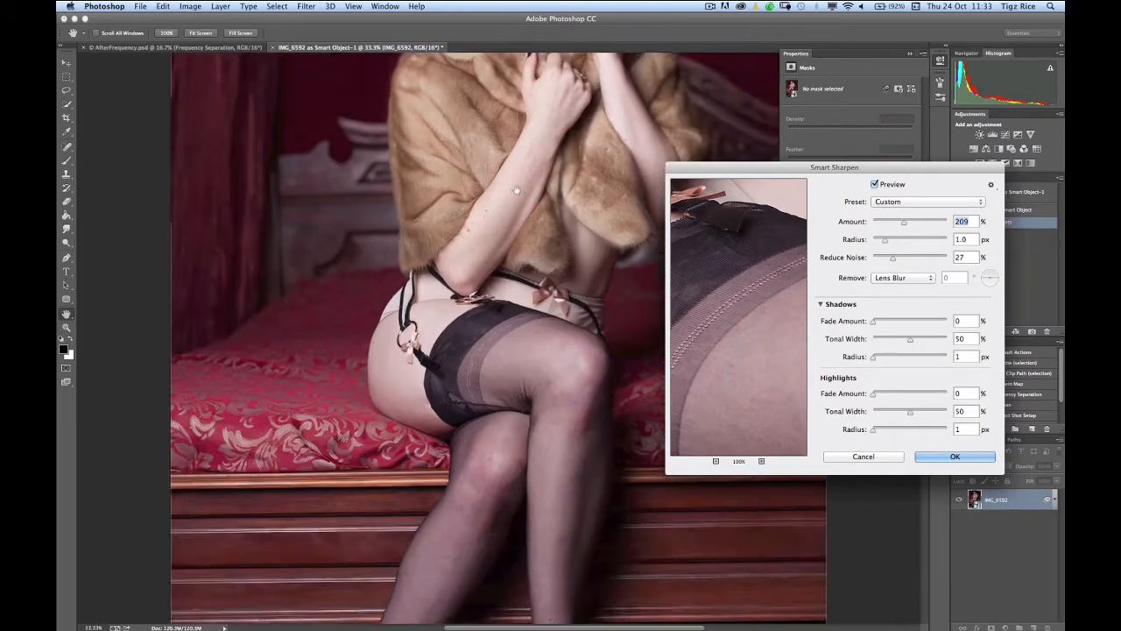
pyautogui.scroll(5, 495, 274)
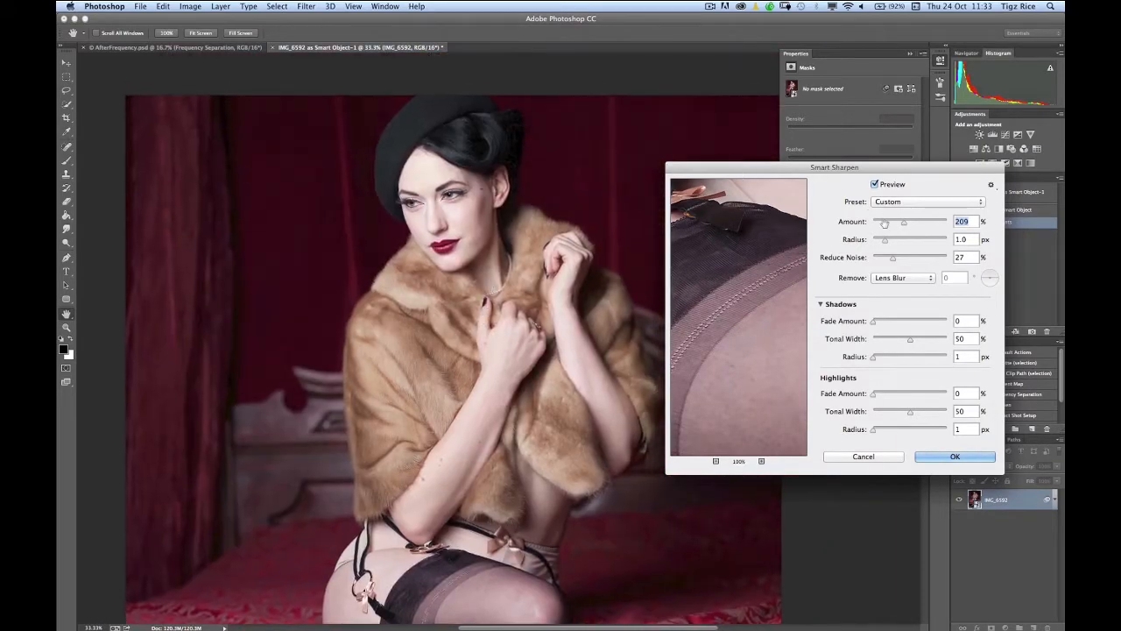
pyautogui.click(906, 201)
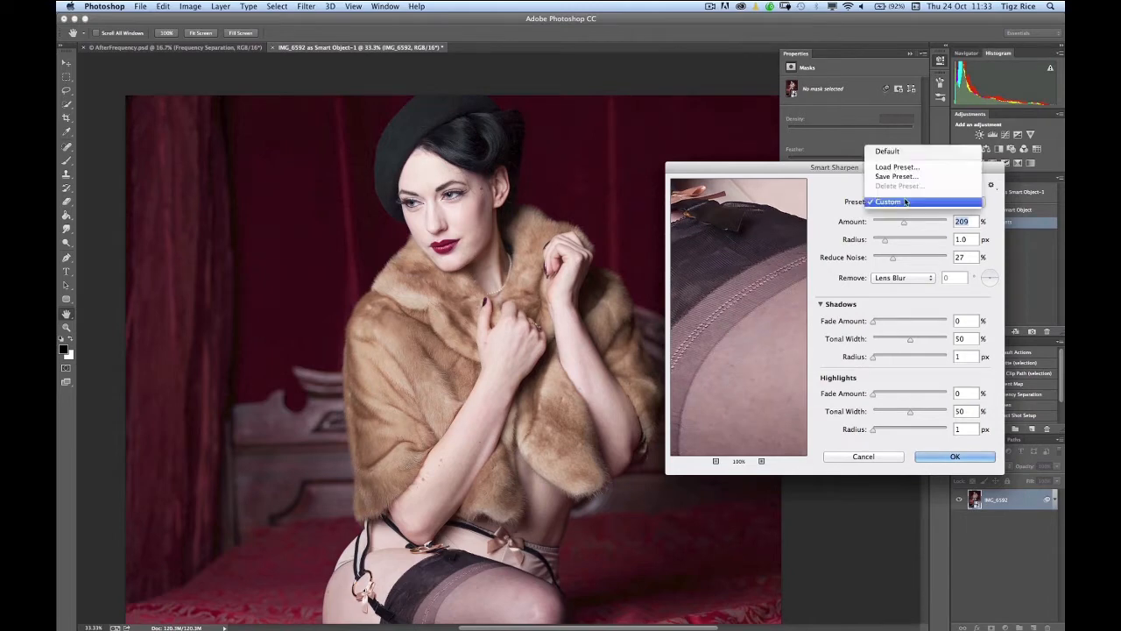
pyautogui.click(890, 159)
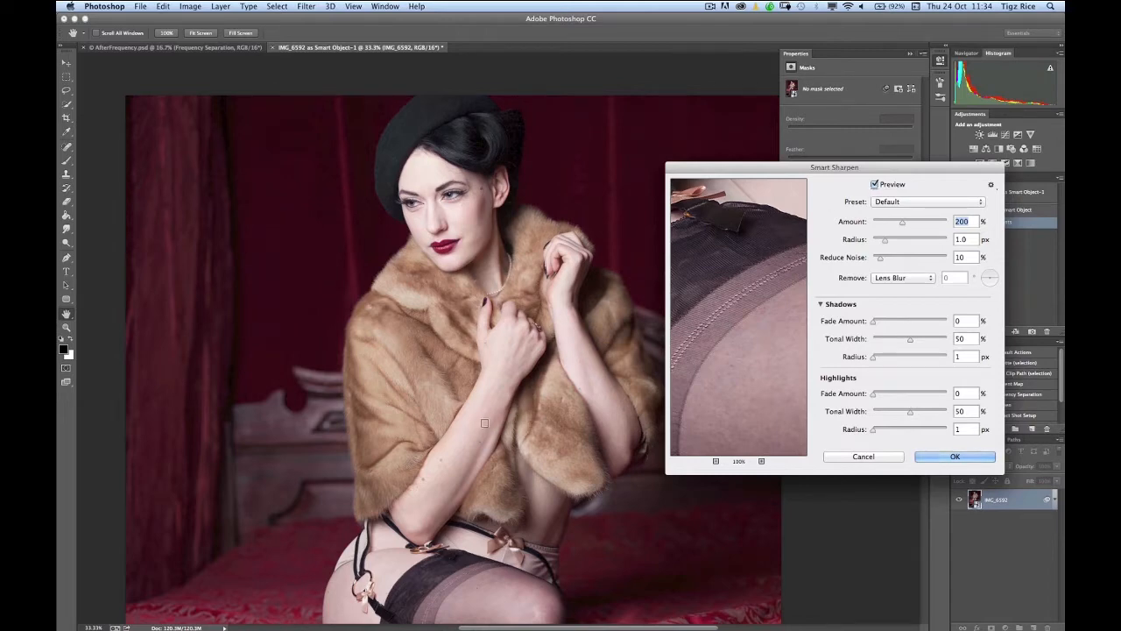
pyautogui.scroll(-4, 448, 468)
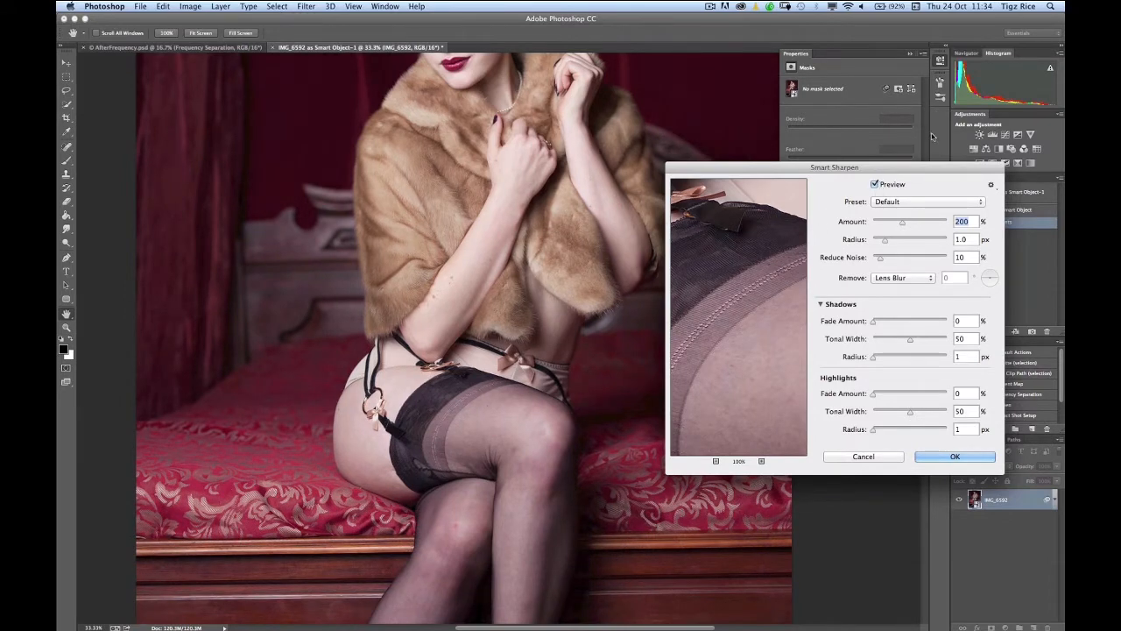
pyautogui.click(884, 280)
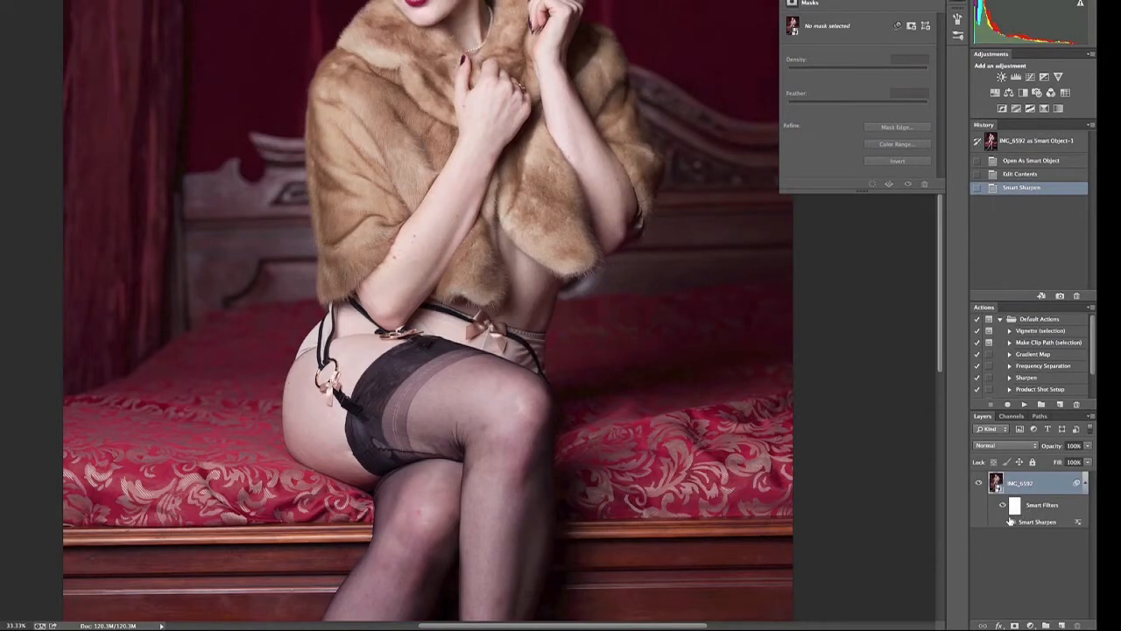
# Compare the photo with the smart filters disabled and enabled, and reopen the Smart Sharpen filter's settings to check and confirm them.
pyautogui.click(1003, 506)
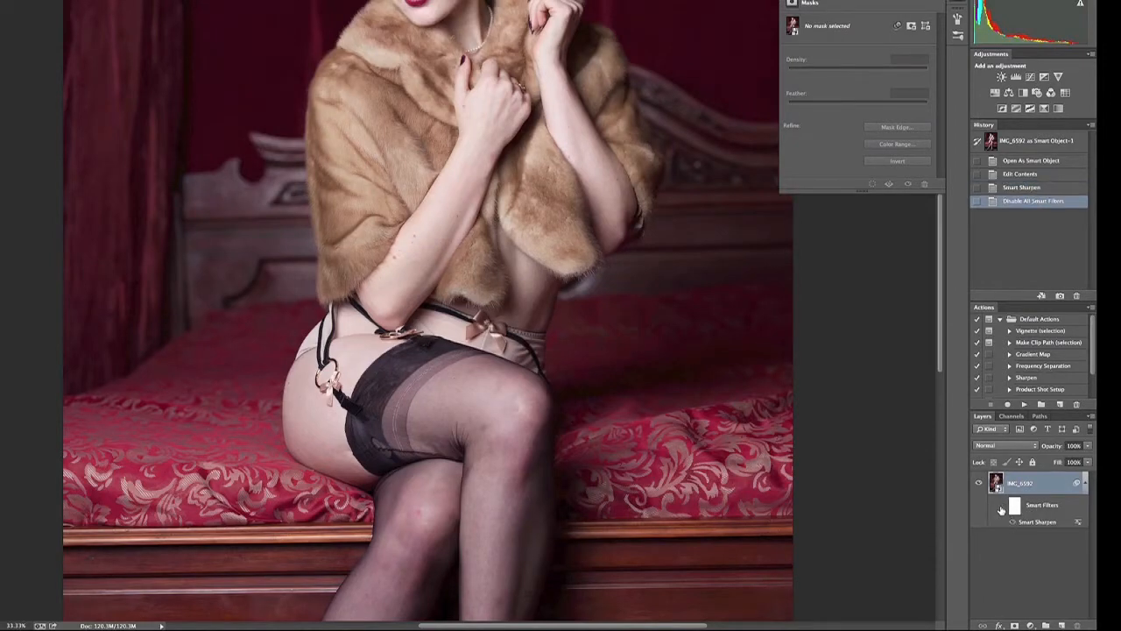
pyautogui.click(1003, 507)
pyautogui.click(1003, 506)
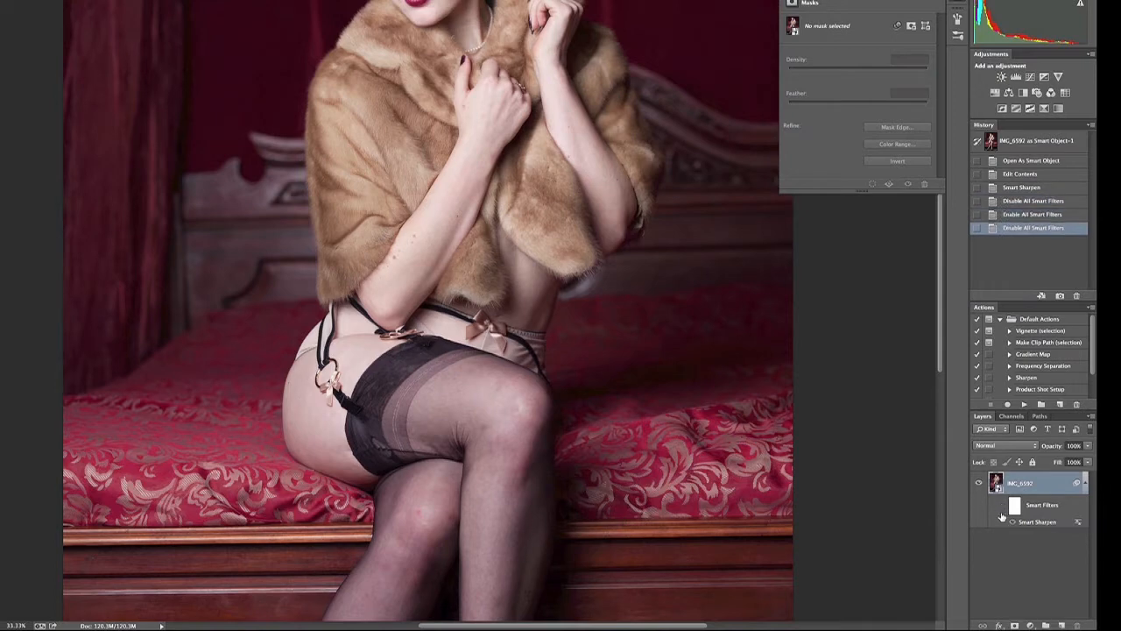
pyautogui.click(1003, 506)
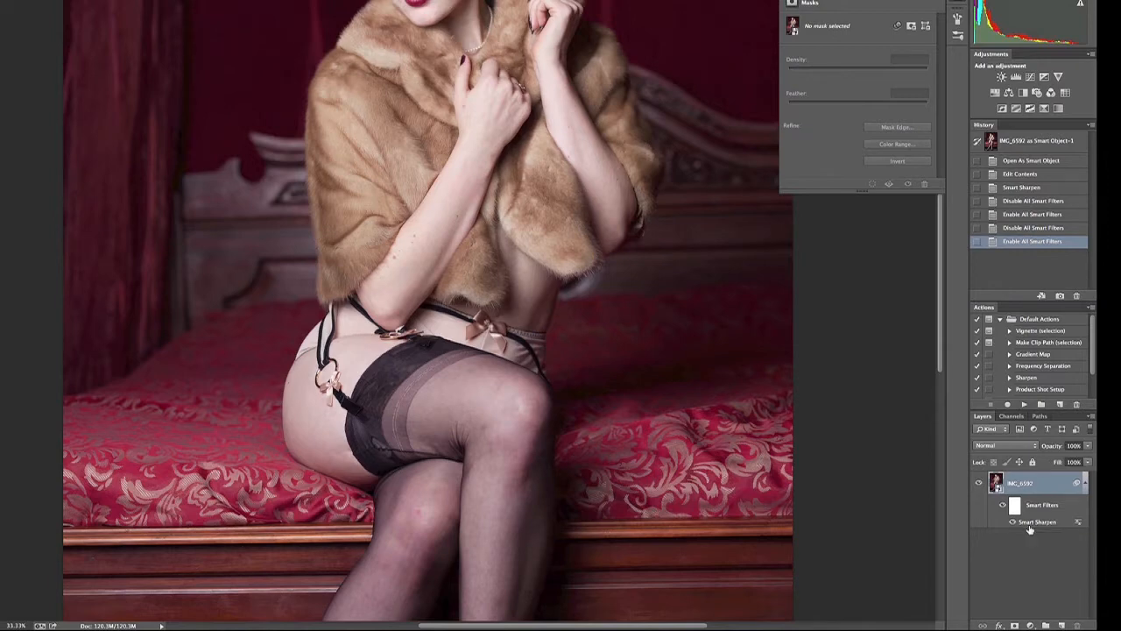
pyautogui.doubleClick(1033, 526)
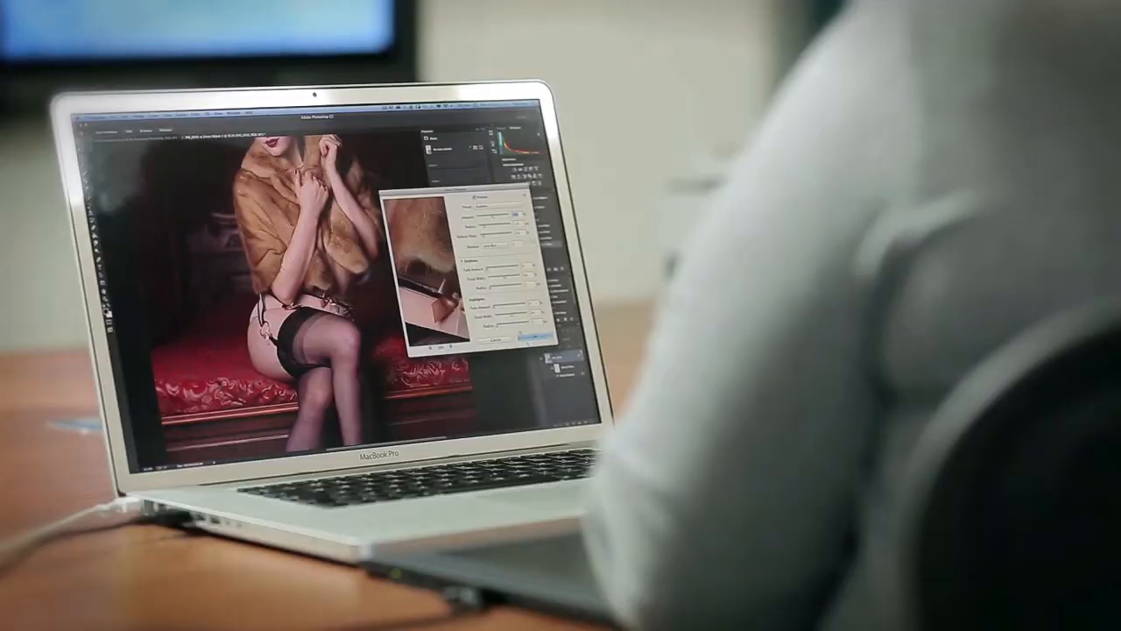
pyautogui.press('Return')
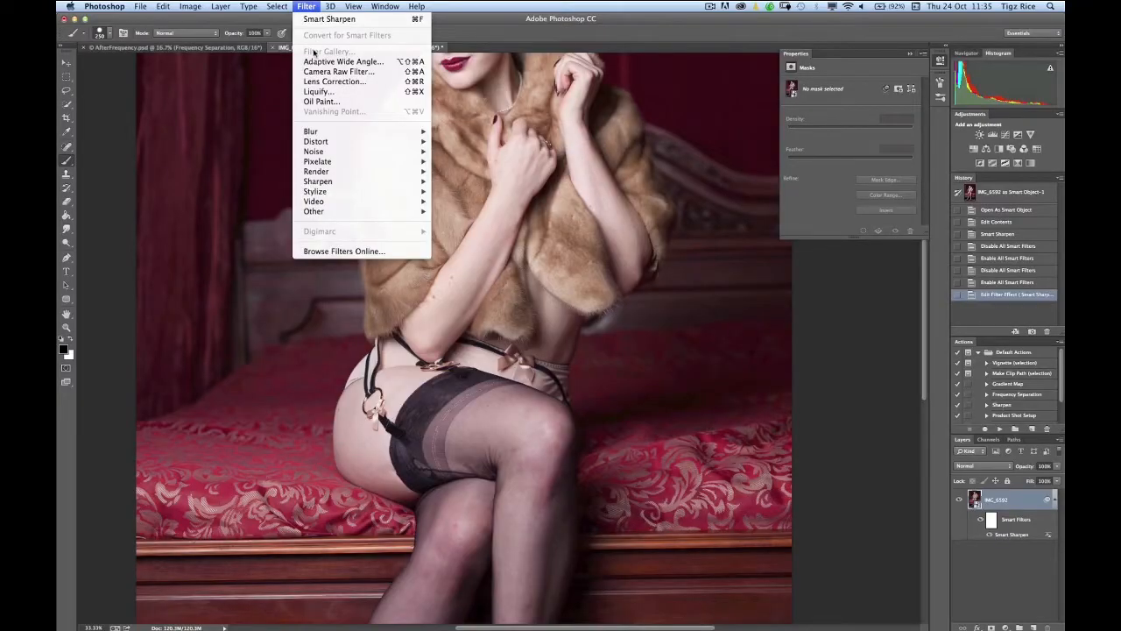
# Apply Liquify to the smart object with brush size 400 and pressure 100, smoothing the hip and under-thigh contour against the bed.
pyautogui.click(318, 93)
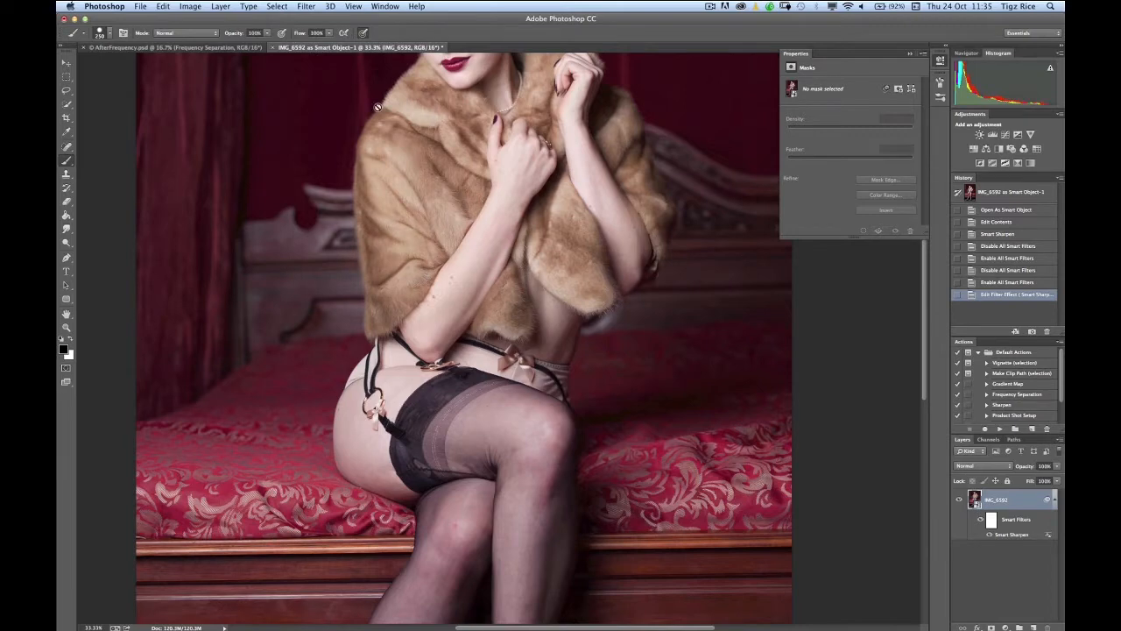
pyautogui.press('super+shift+x')
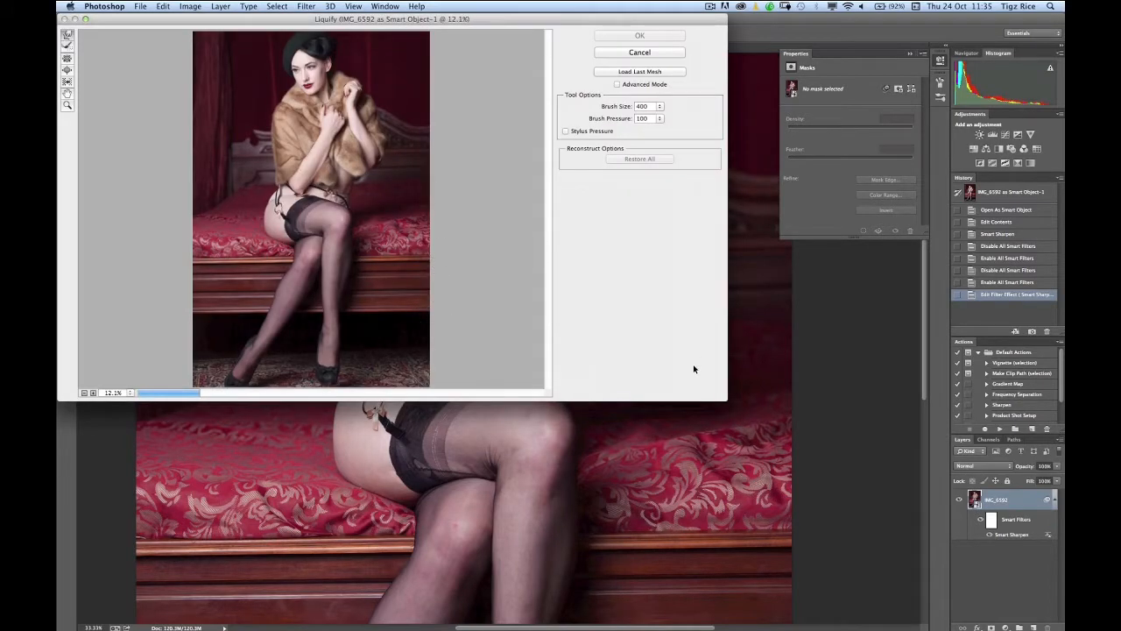
pyautogui.click(85, 19)
pyautogui.press('super+equal')
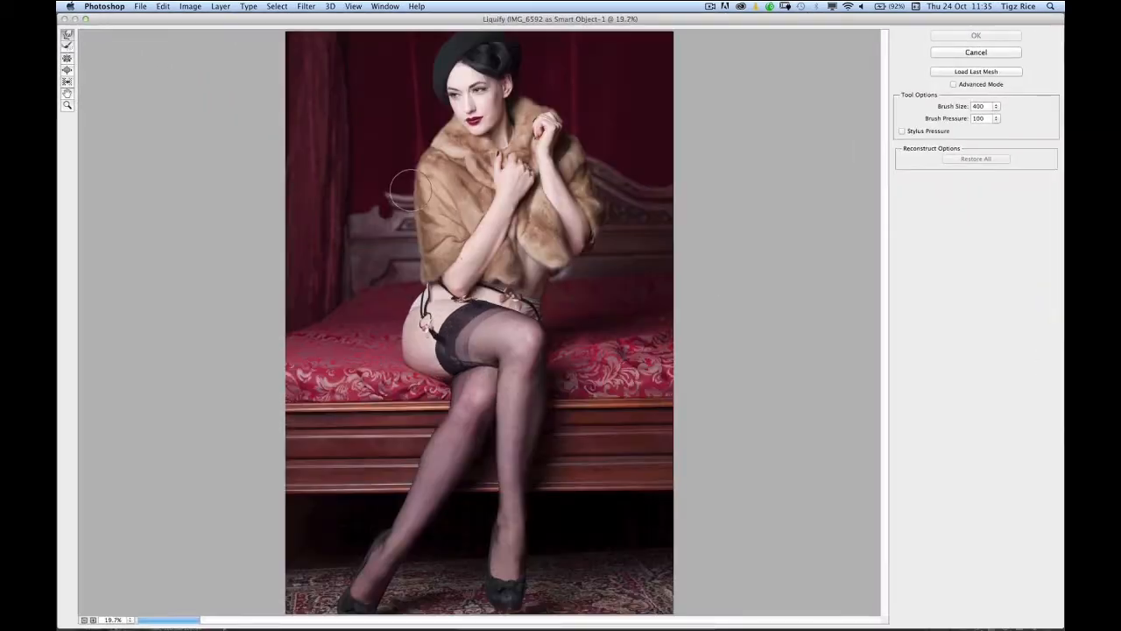
pyautogui.press('super+equal')
pyautogui.press('super+minus')
pyautogui.press('super+minus')
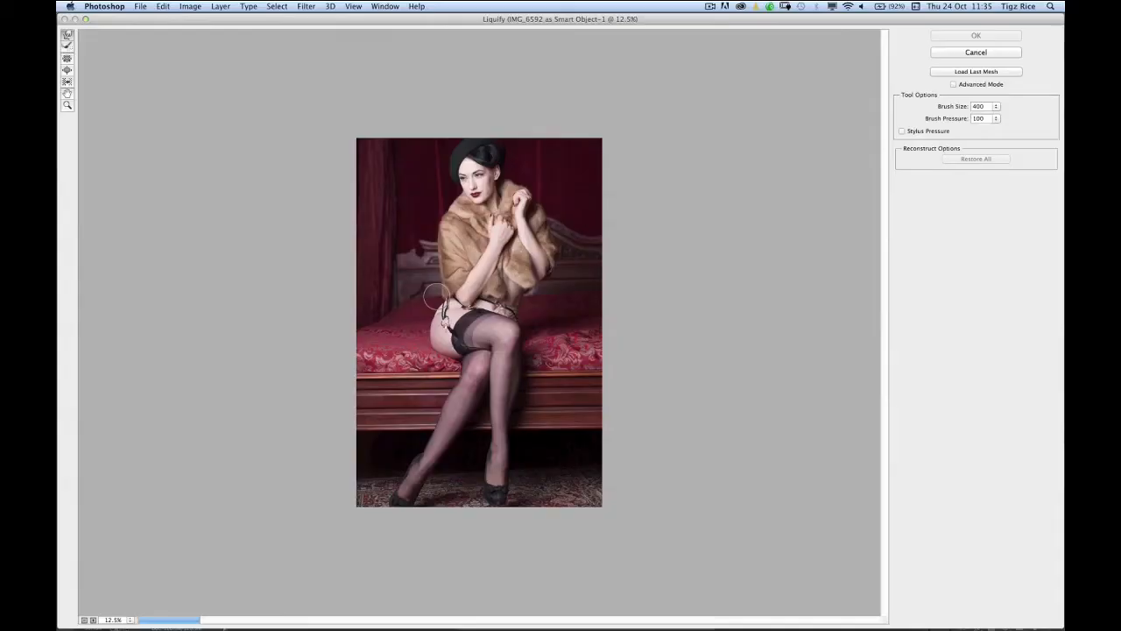
pyautogui.scroll(2, 436, 297)
pyautogui.scroll(1, 395, 409)
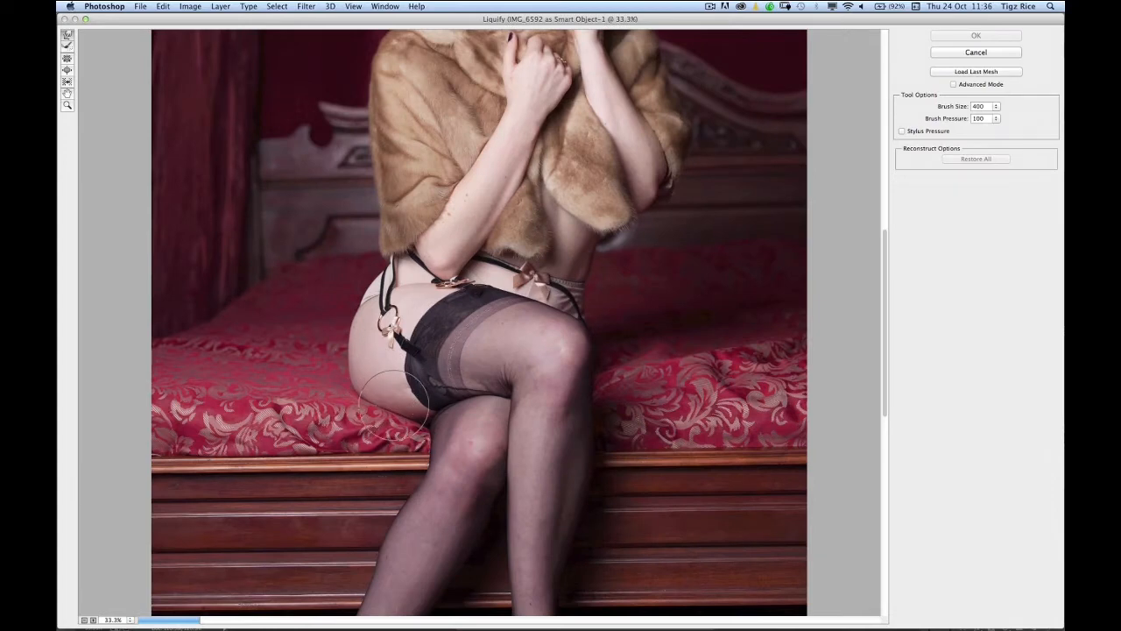
pyautogui.moveTo(394, 399)
pyautogui.mouseDown()
pyautogui.moveTo(475, 298)
pyautogui.moveTo(442, 371)
pyautogui.moveTo(363, 406)
pyautogui.moveTo(360, 395)
pyautogui.moveTo(419, 417)
pyautogui.moveTo(363, 373)
pyautogui.mouseUp()
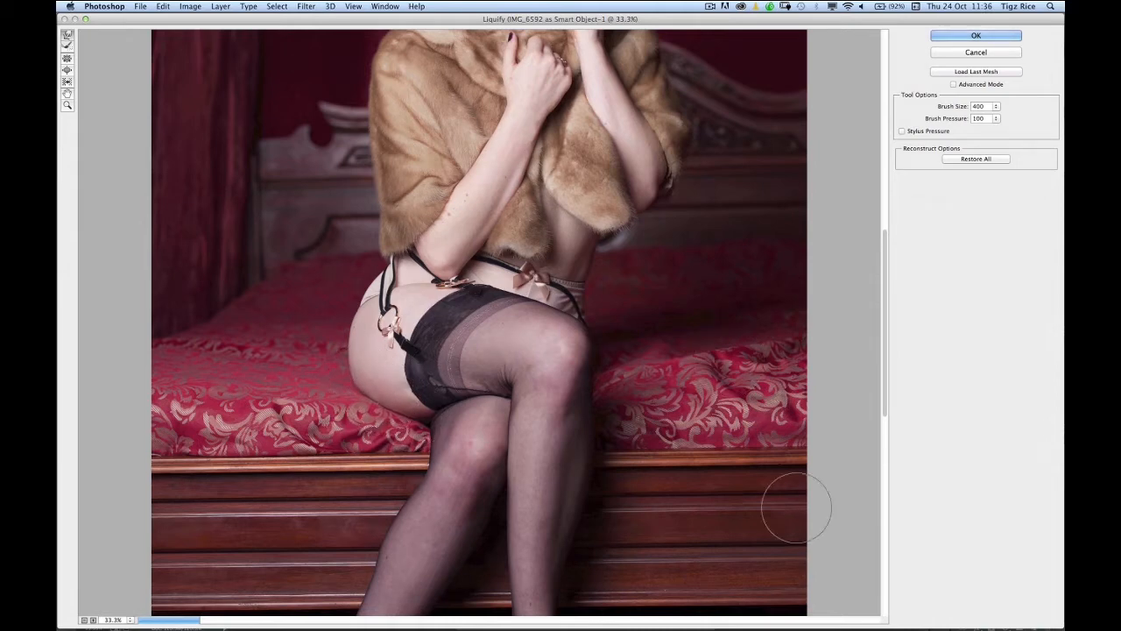
pyautogui.moveTo(539, 238)
pyautogui.mouseDown()
pyautogui.moveTo(509, 337)
pyautogui.moveTo(501, 425)
pyautogui.mouseUp()
pyautogui.click(967, 38)
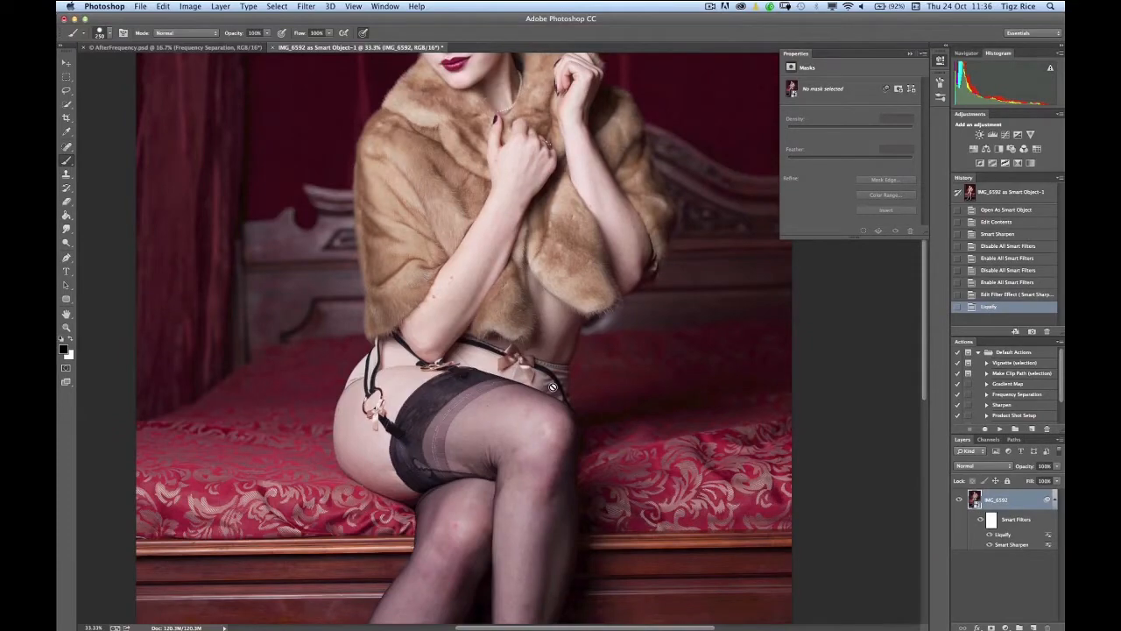
# Create a new empty layer above the smart object for retouching.
pyautogui.scroll(3, 538, 267)
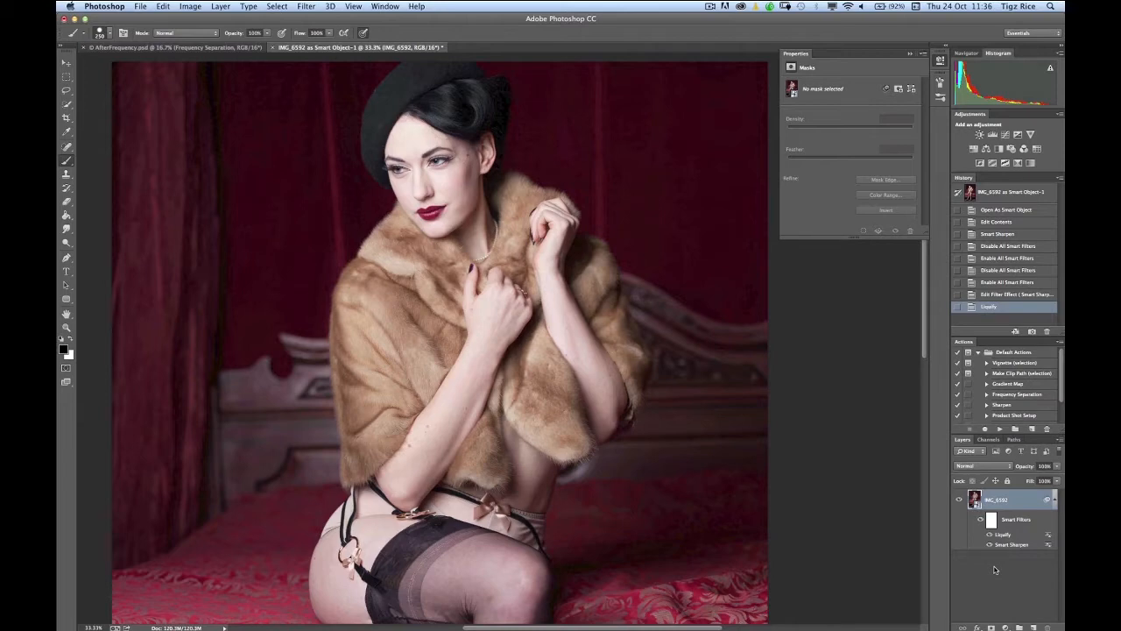
pyautogui.click(1035, 627)
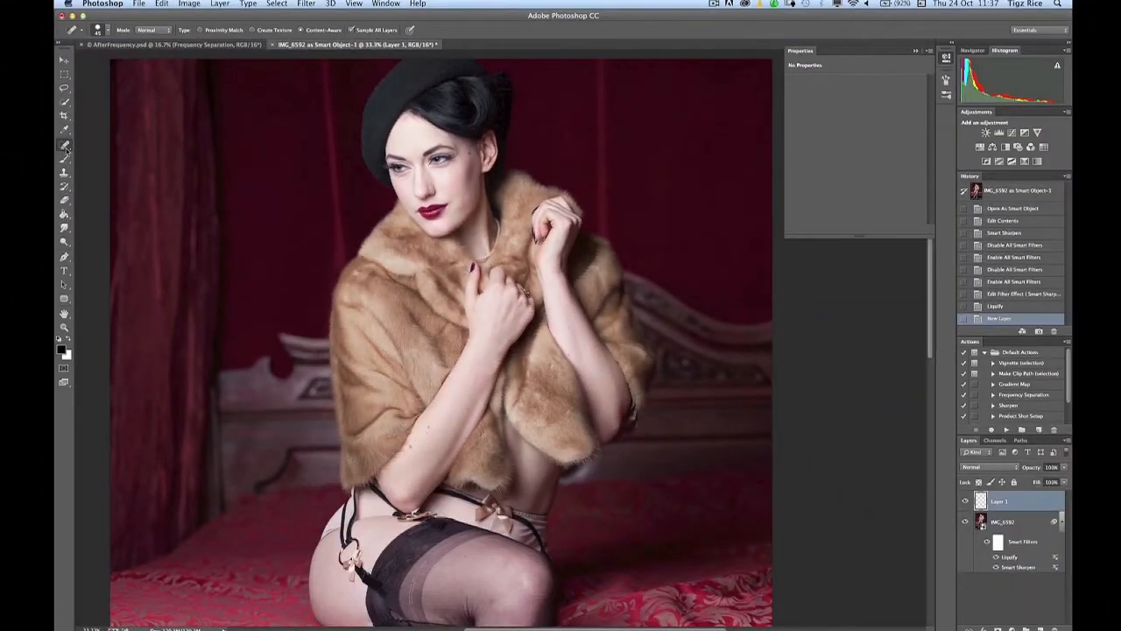
# Remove the moles and blemishes from the forearm crossing the fur with the Content-Aware Spot Healing Brush, sampling all layers.
pyautogui.press('super+equal')
pyautogui.press('super+equal')
pyautogui.press('super+equal')
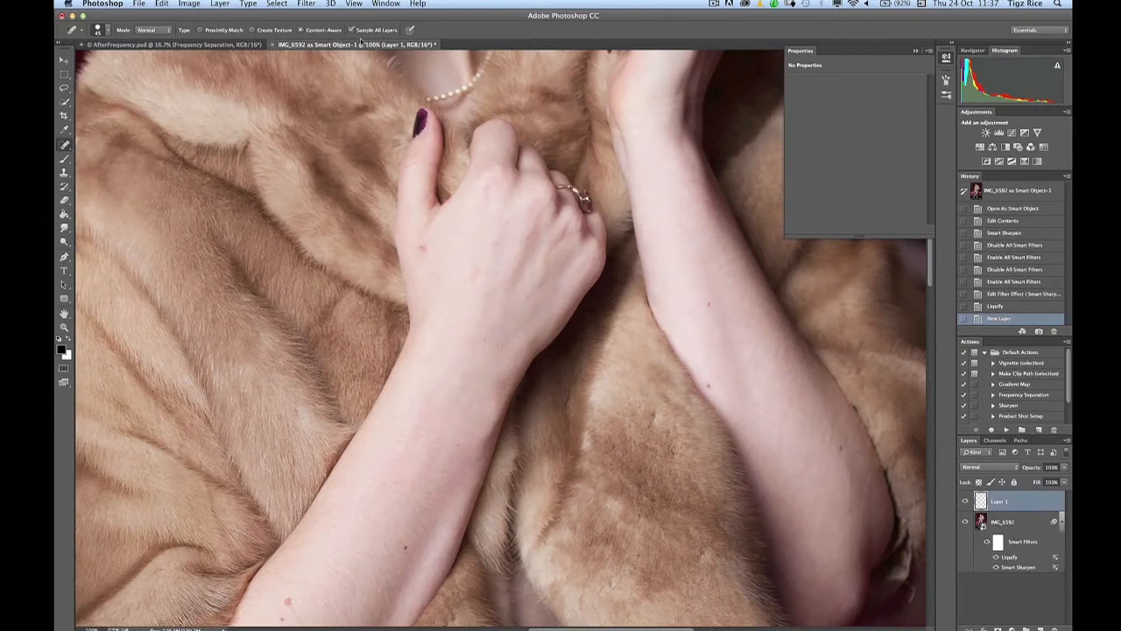
pyautogui.moveTo(414, 353); pyautogui.dragTo(447, 214)
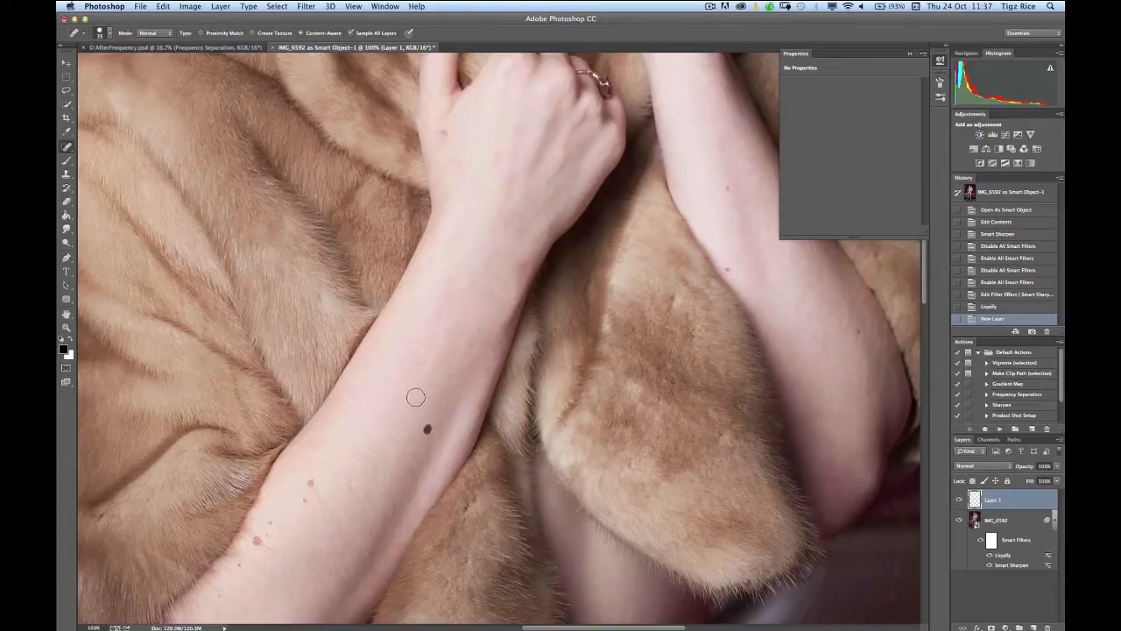
pyautogui.click(426, 425)
pyautogui.click(309, 482)
pyautogui.click(305, 499)
pyautogui.moveTo(311, 482); pyautogui.dragTo(394, 350)
pyautogui.click(331, 427)
pyautogui.click(335, 418)
pyautogui.click(339, 416)
pyautogui.click(307, 452)
pyautogui.click(295, 474)
pyautogui.moveTo(381, 380); pyautogui.dragTo(387, 372)
# Heal the small mark on the stockinged thigh and the spots on the other forearm and the back of the ringed hand.
pyautogui.scroll(-10, 387, 371)
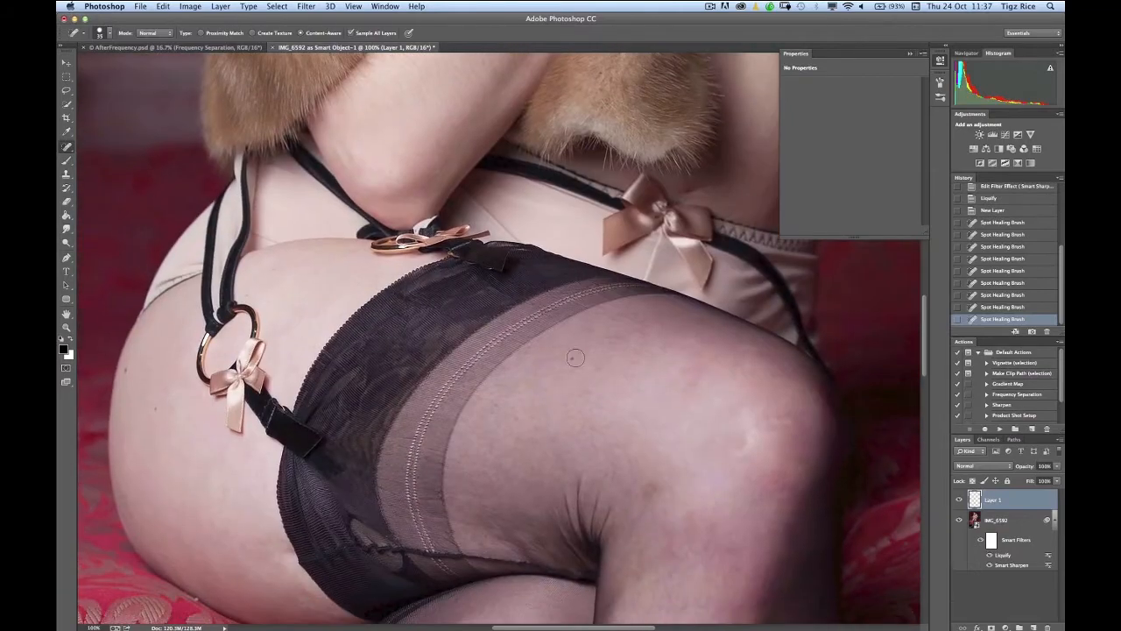
pyautogui.click(572, 357)
pyautogui.scroll(15, 611, 224)
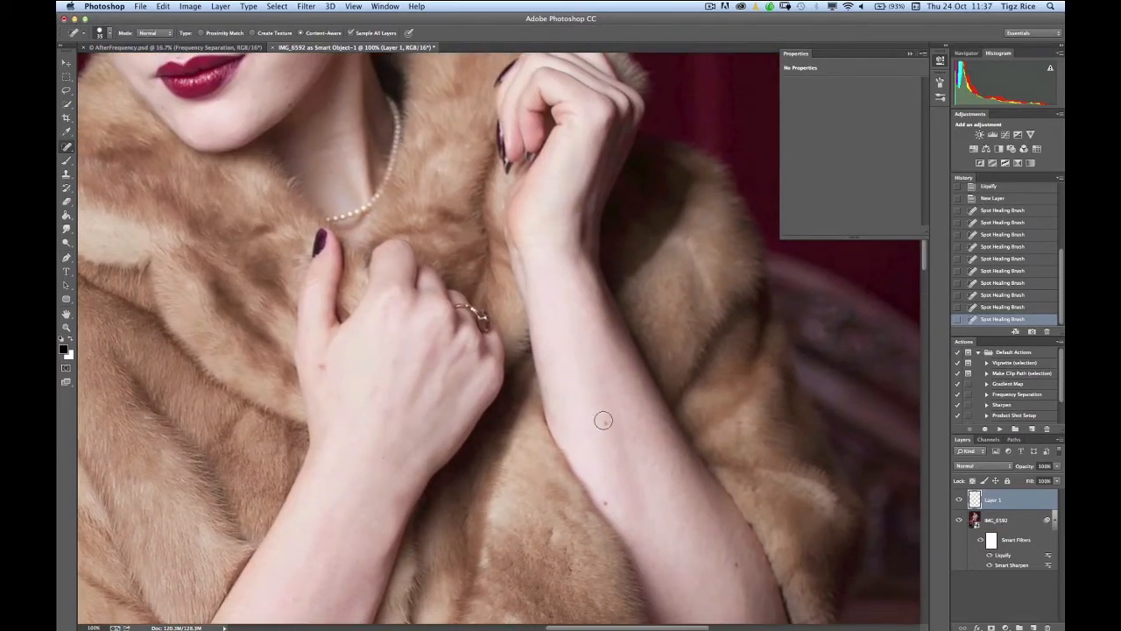
pyautogui.click(603, 421)
pyautogui.click(606, 504)
pyautogui.click(740, 565)
pyautogui.click(326, 366)
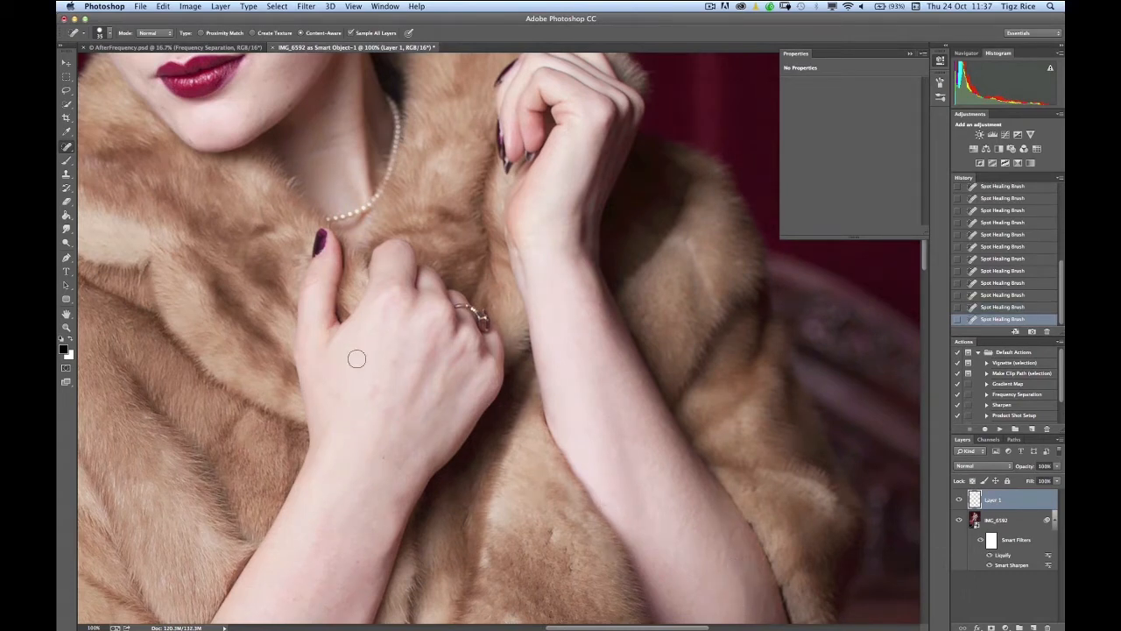
# Heal the remaining spots and moles on the back of the ringed hand and its wrist.
pyautogui.click(363, 391)
pyautogui.click(329, 396)
pyautogui.moveTo(399, 325); pyautogui.dragTo(394, 426)
# Remove the dark mole on the temple and the blemishes on the cheek and jaw with the Spot Healing Brush.
pyautogui.moveTo(358, 260); pyautogui.dragTo(514, 468)
pyautogui.press('super+plus')
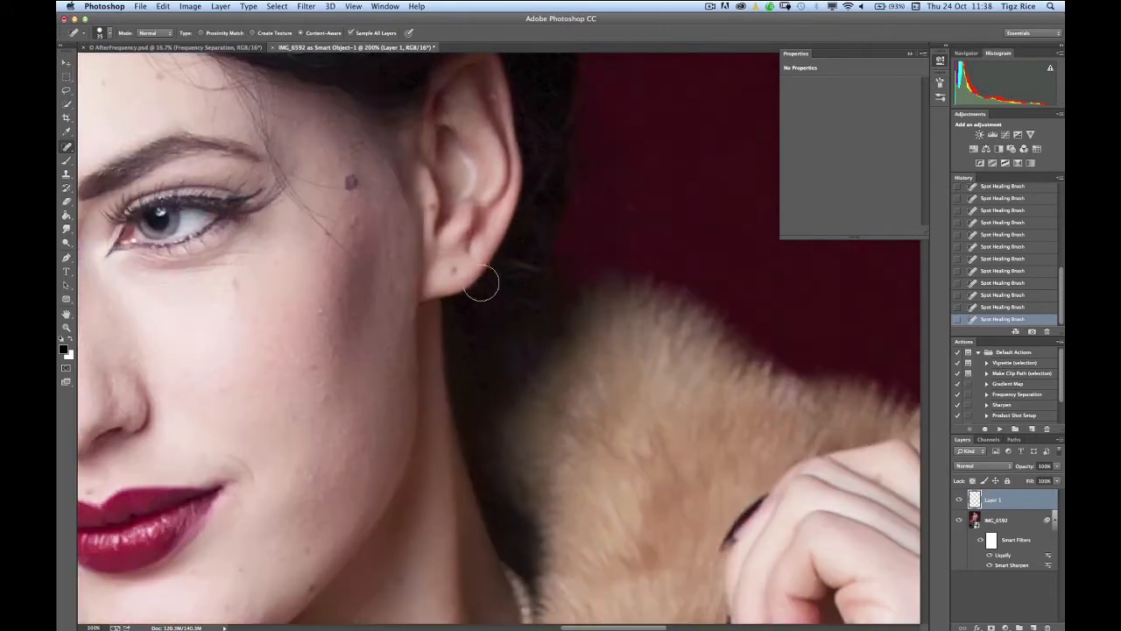
pyautogui.click(350, 181)
pyautogui.hscroll(-5, 325, 265)
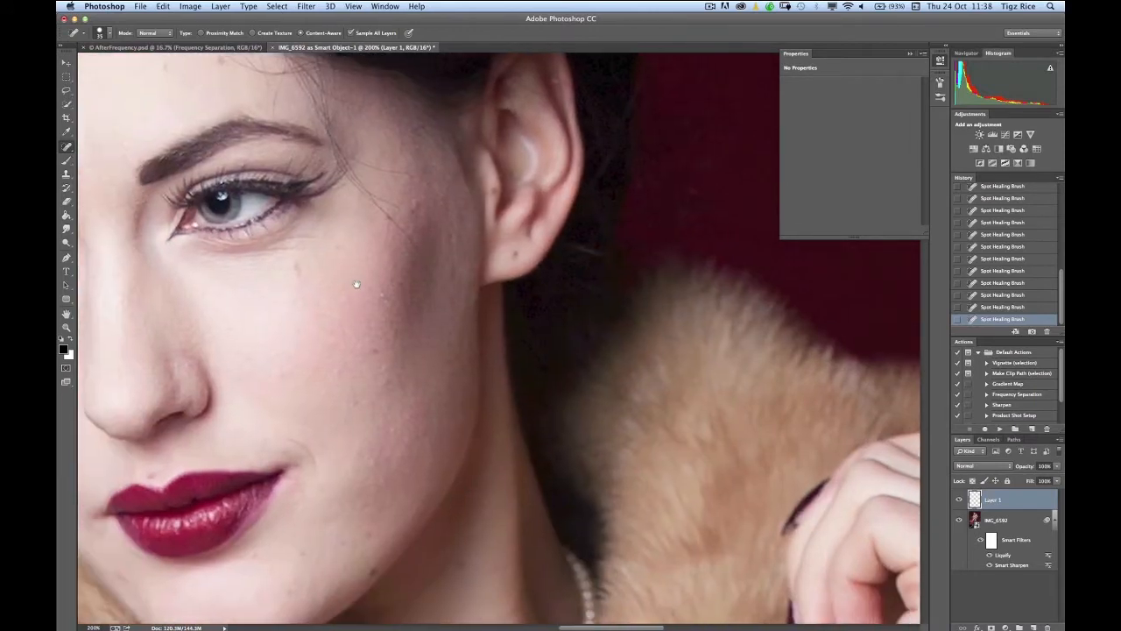
pyautogui.click(320, 266)
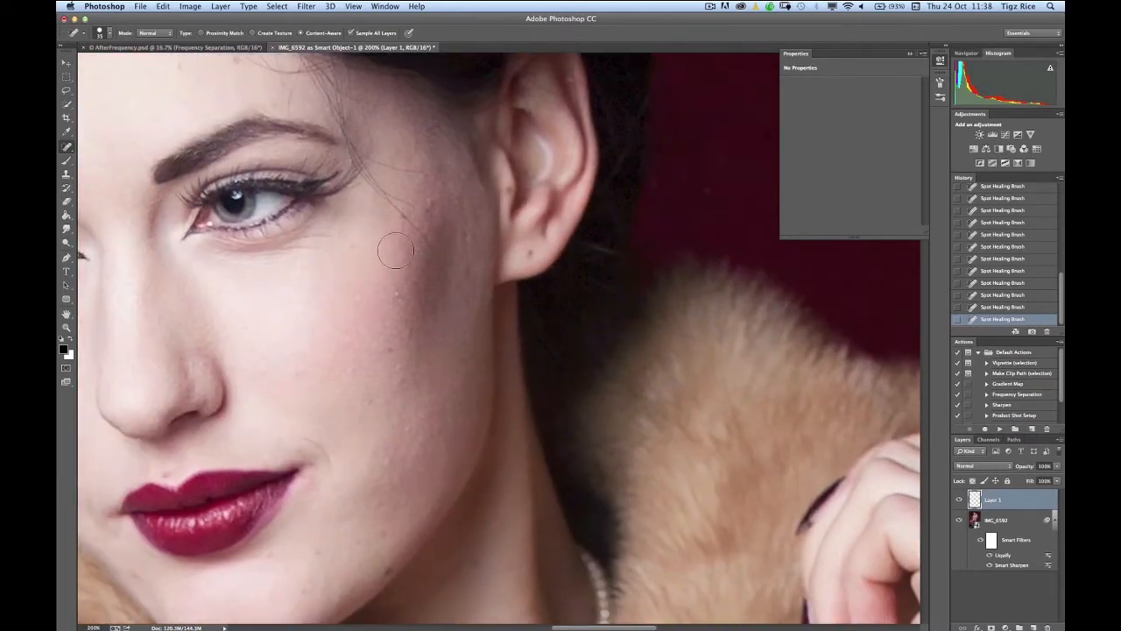
pyautogui.scroll(-5, 455, 300)
pyautogui.hscroll(-3, 456, 301)
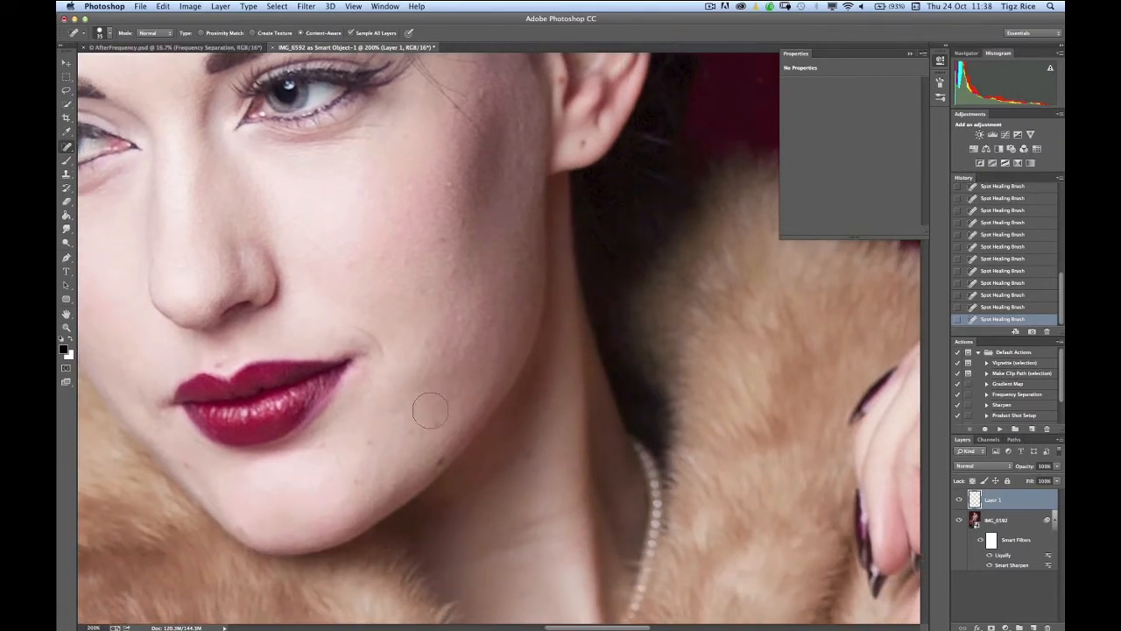
pyautogui.click(427, 417)
# Heal the ear and the small mark on its lobe with the Healing Brush, using a sampled source set to Current & Below.
pyautogui.scroll(10, 402, 248)
pyautogui.hscroll(2, 395, 301)
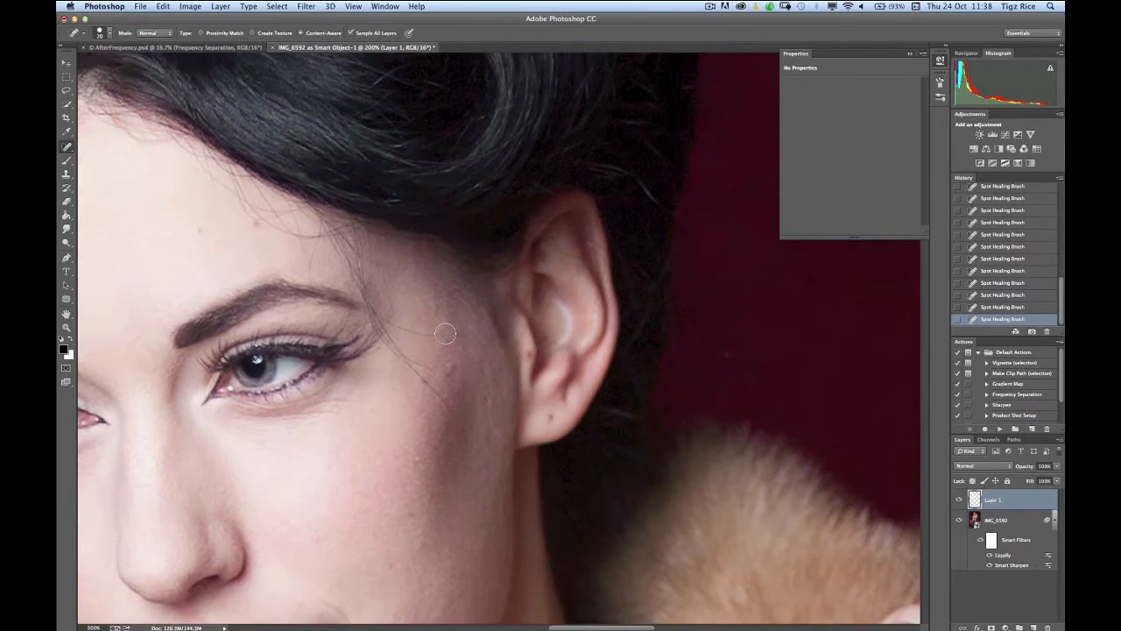
pyautogui.hotkey('shift', 'j')
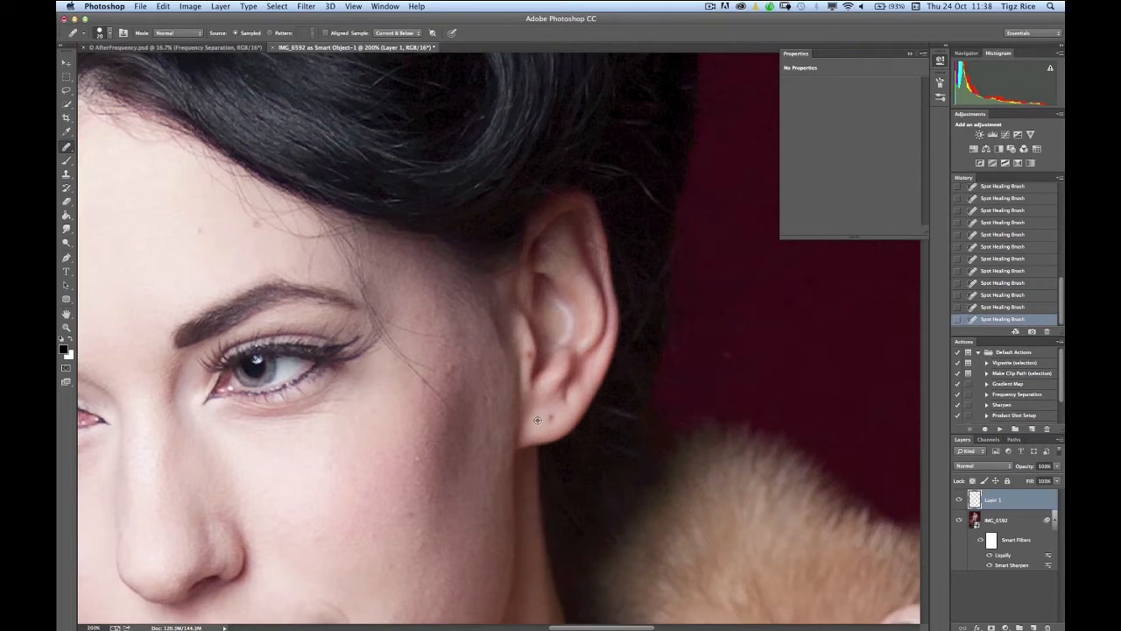
pyautogui.click(535, 312)
pyautogui.click(543, 393)
# Clean up light stray strands and specks on the upper part of the front hair roll with the Content-Aware Spot Healing Brush.
pyautogui.hotkey('shift', 'j')
pyautogui.hotkey('shift', 'j')
pyautogui.hotkey('shift', 'j')
pyautogui.hotkey('shift', 'j')
pyautogui.moveTo(420, 252)
pyautogui.mouseDown()
pyautogui.moveTo(448, 340)
pyautogui.moveTo(490, 403)
pyautogui.mouseUp()
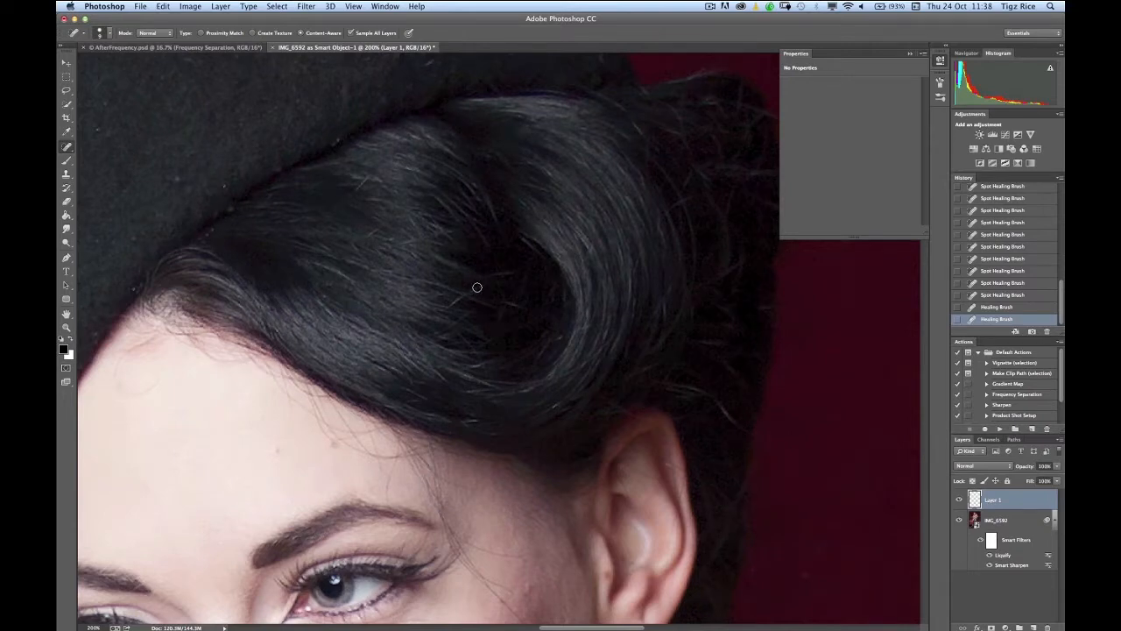
pyautogui.click(451, 304)
pyautogui.click(360, 170)
pyautogui.click(391, 216)
pyautogui.click(430, 259)
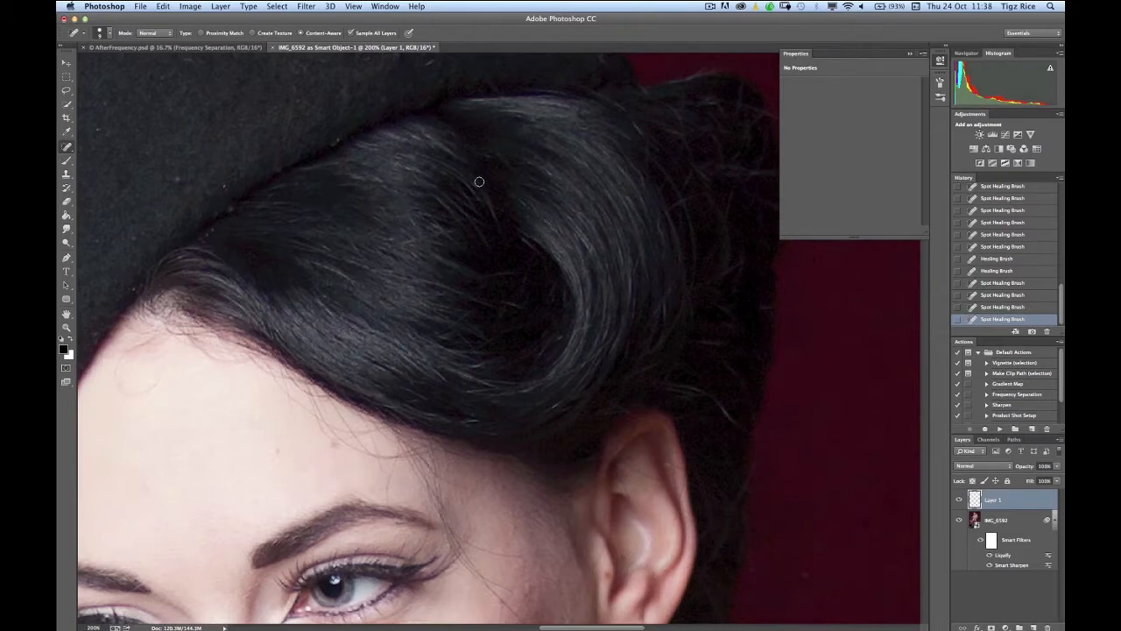
pyautogui.click(415, 233)
pyautogui.click(398, 240)
pyautogui.click(362, 244)
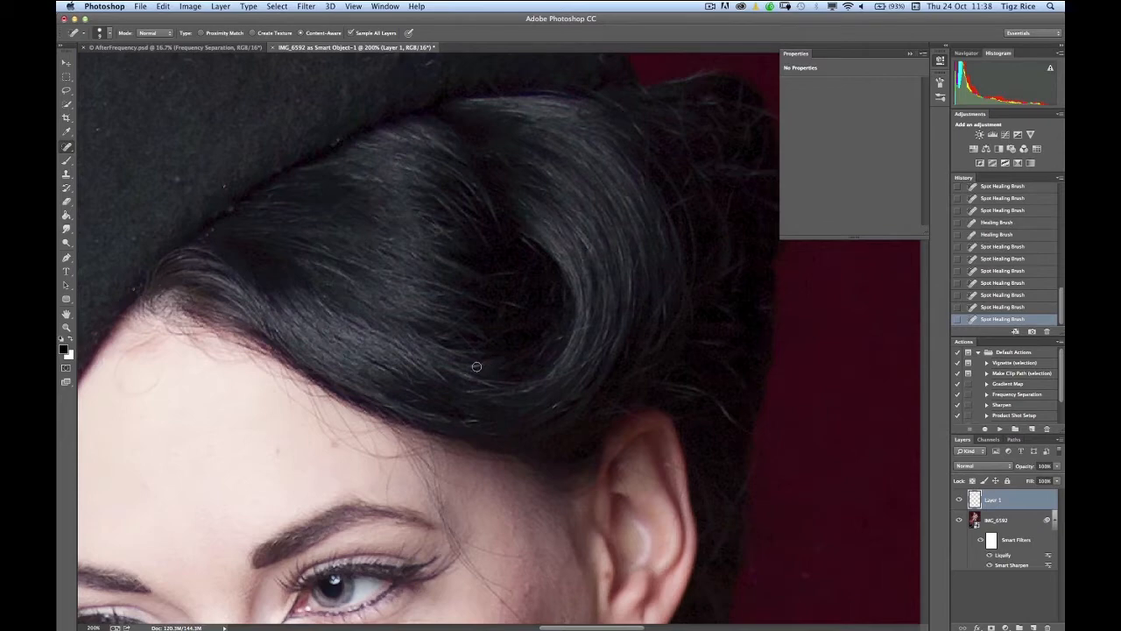
# Heal the stray hairs along the lower edge of the front hair roll.
pyautogui.click(455, 354)
pyautogui.click(468, 412)
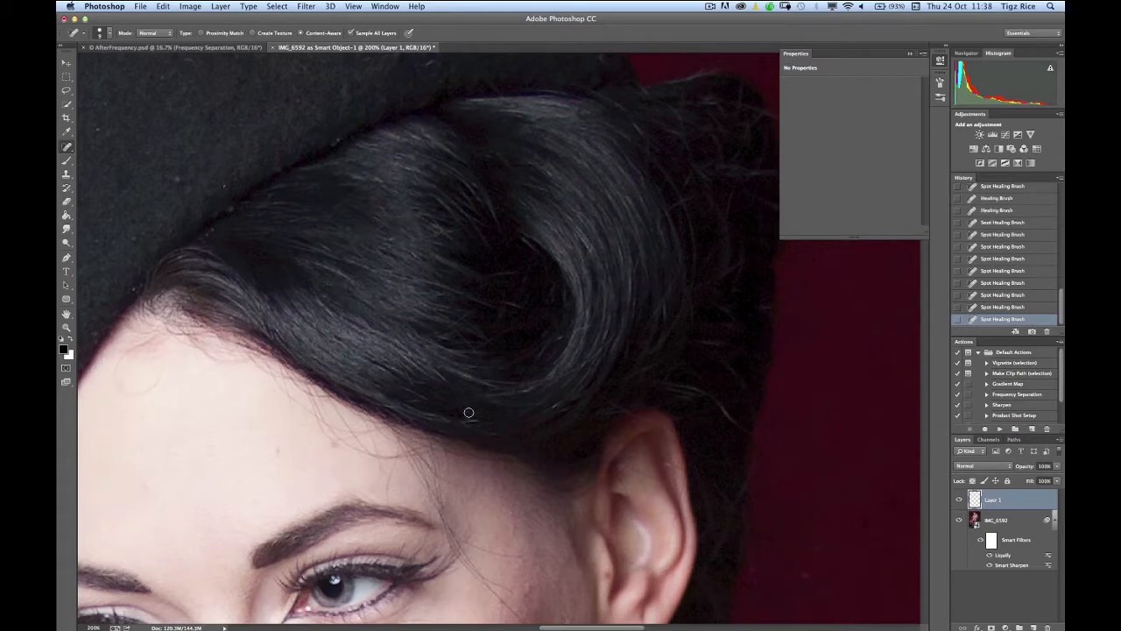
pyautogui.click(410, 397)
pyautogui.click(477, 356)
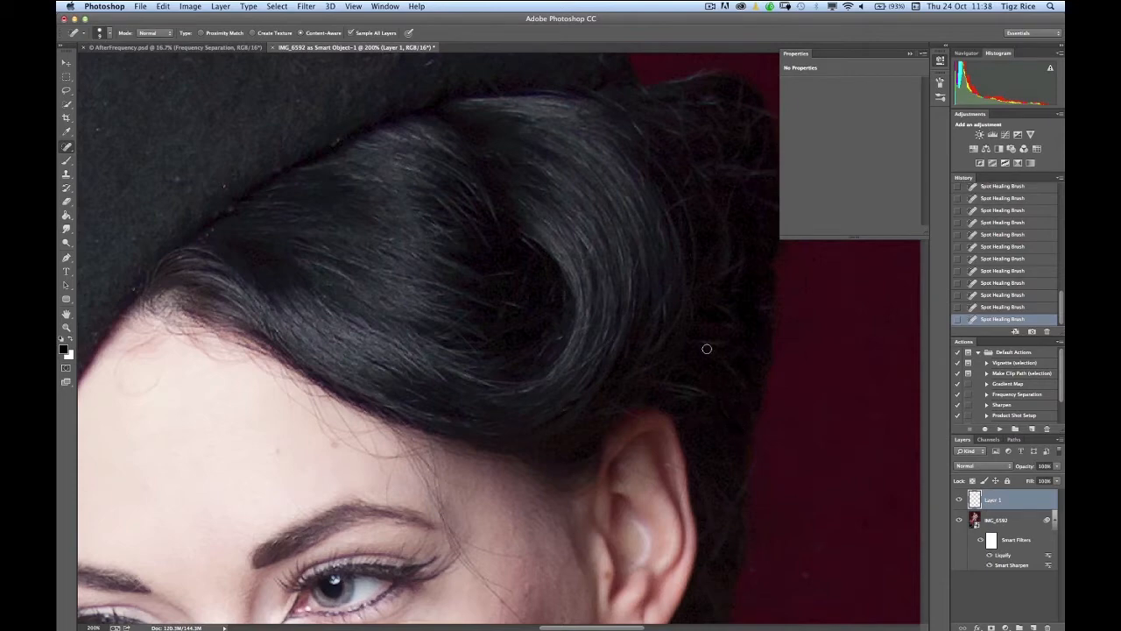
# Heal the flyaway hairs at the top of the hair roll and along the back of the head.
pyautogui.scroll(2, 668, 363)
pyautogui.hscroll(2, 668, 362)
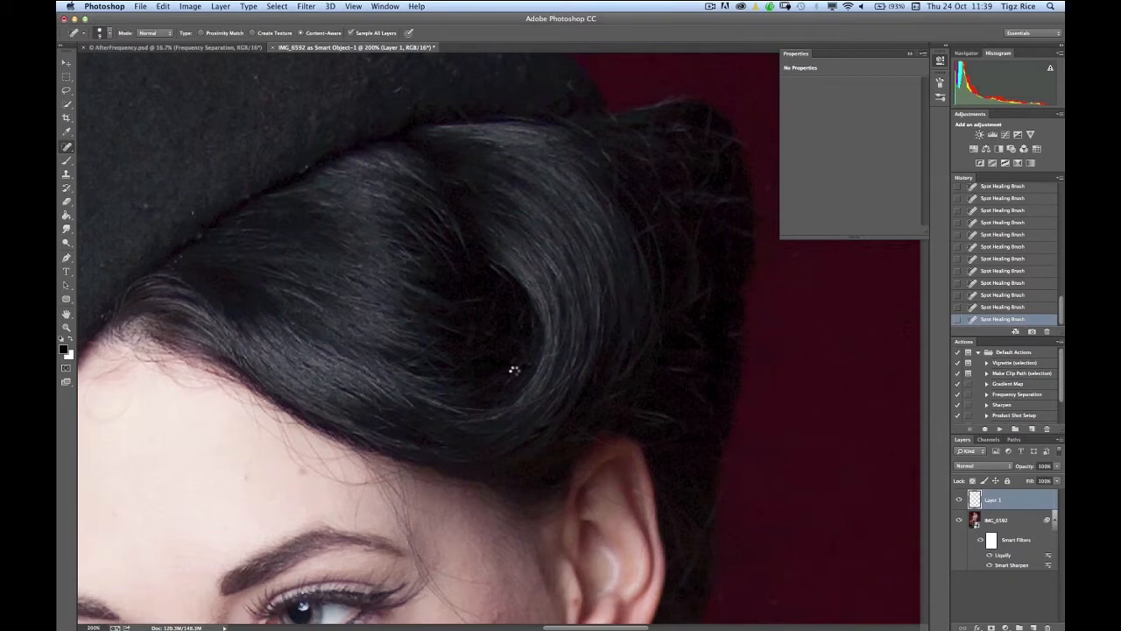
pyautogui.scroll(5, 317, 354)
pyautogui.hscroll(-5, 317, 355)
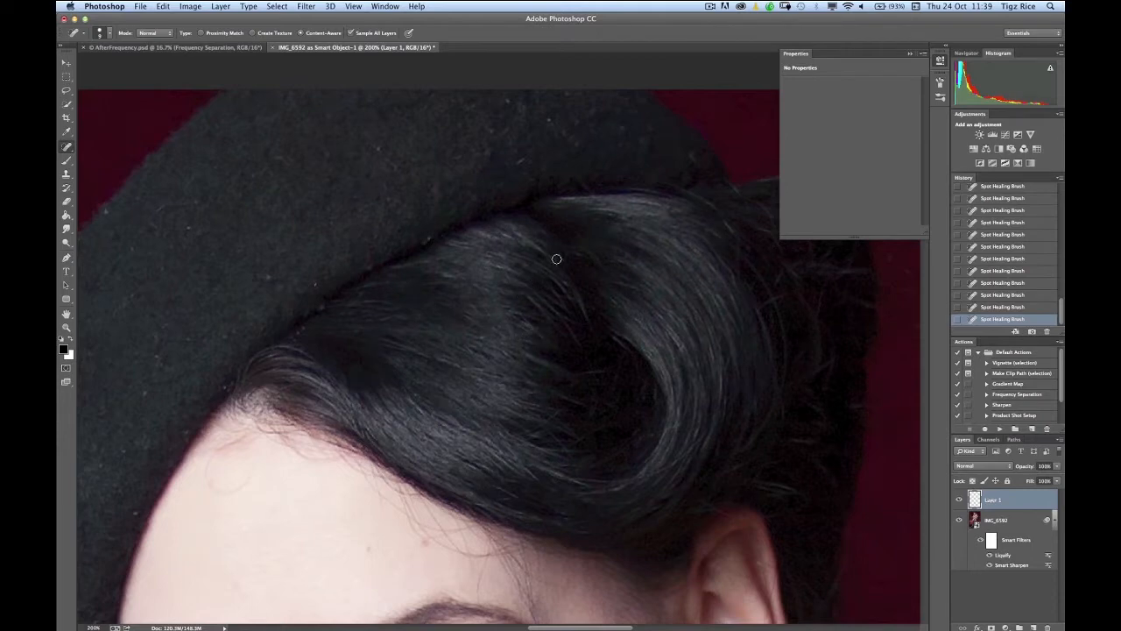
pyautogui.moveTo(565, 250); pyautogui.dragTo(495, 273)
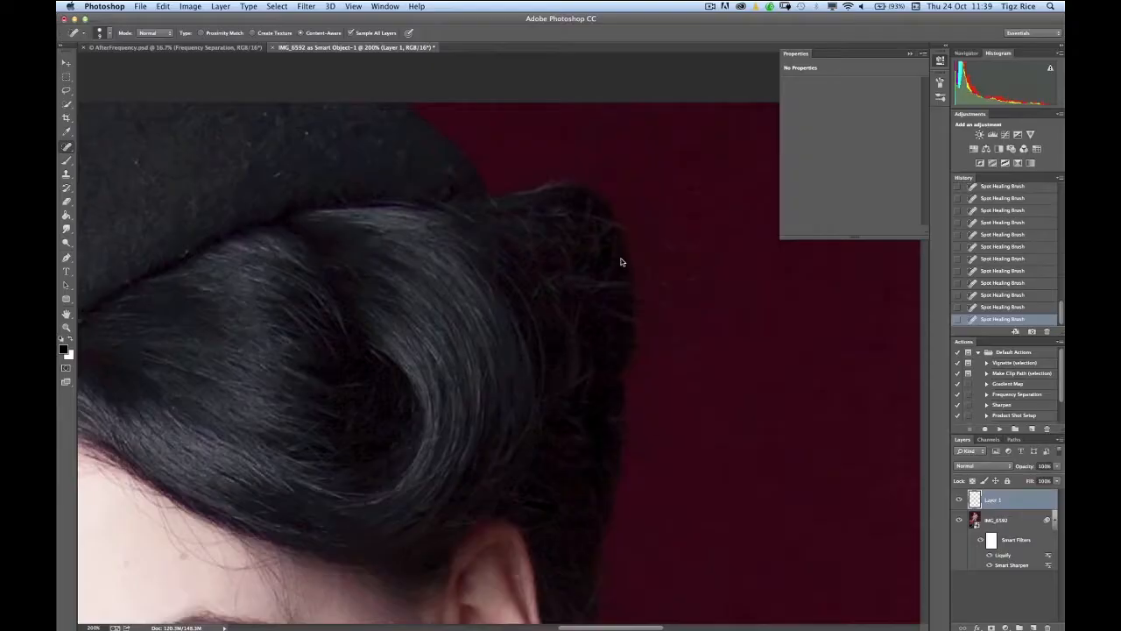
pyautogui.scroll(3, 566, 336)
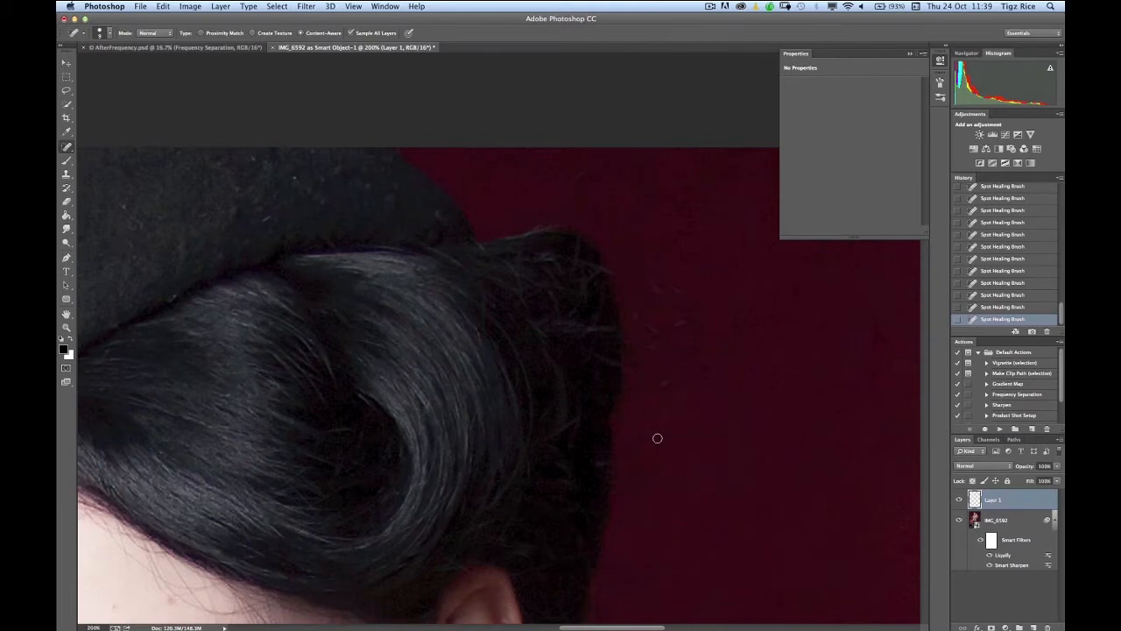
# Remove the long stray hair crossing the cheekbone beside the eye with the Healing Brush, sampling clean skin nearby.
pyautogui.moveTo(268, 524)
pyautogui.mouseDown()
pyautogui.moveTo(496, 333)
pyautogui.moveTo(540, 310)
pyautogui.mouseUp()
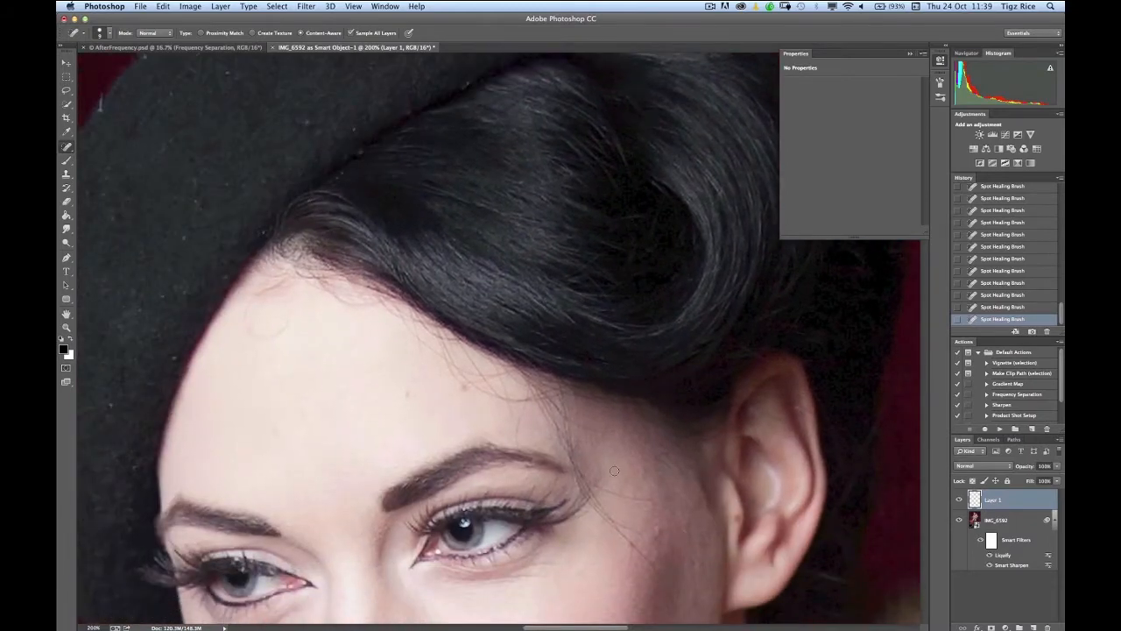
pyautogui.scroll(-5, 581, 412)
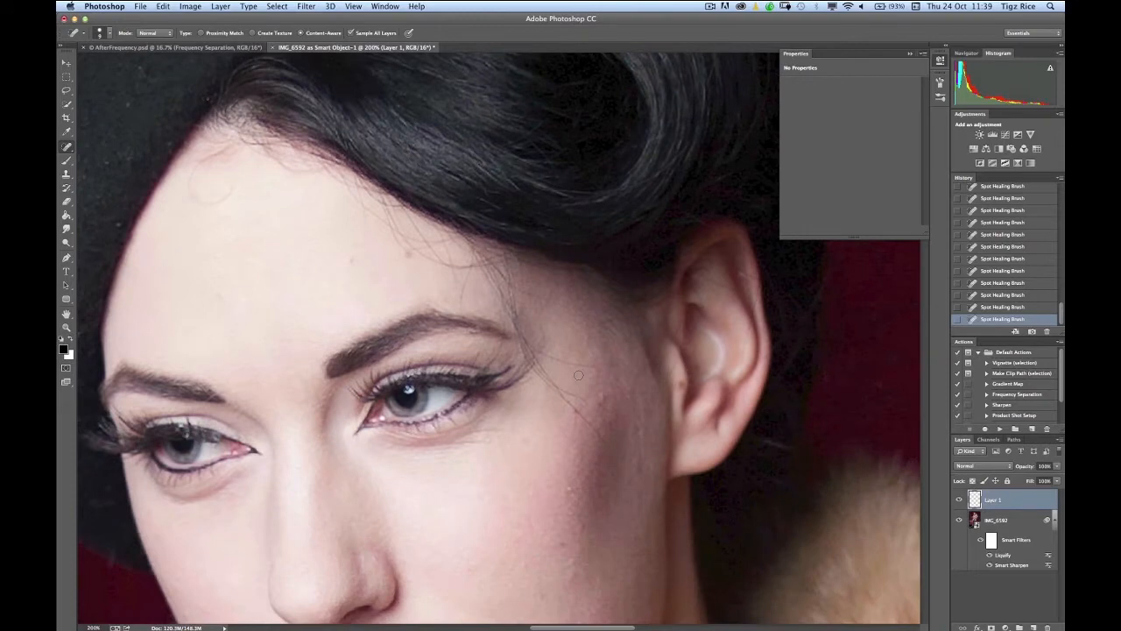
pyautogui.hotkey('shift', 'j')
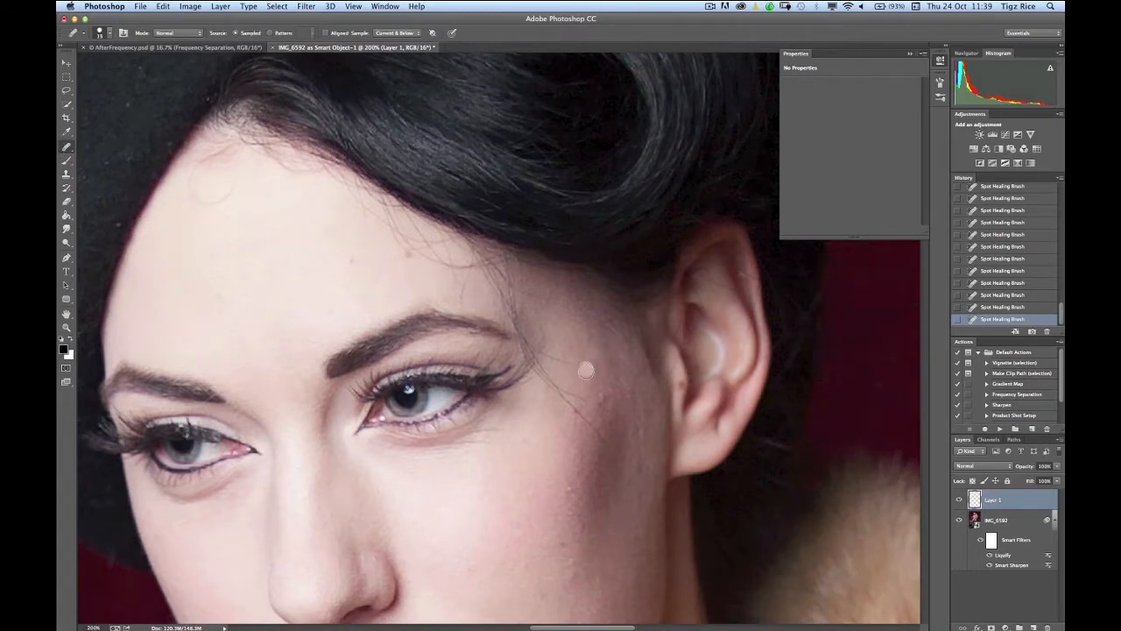
pyautogui.click(603, 443)
pyautogui.click(572, 410)
pyautogui.click(554, 408)
pyautogui.click(550, 403)
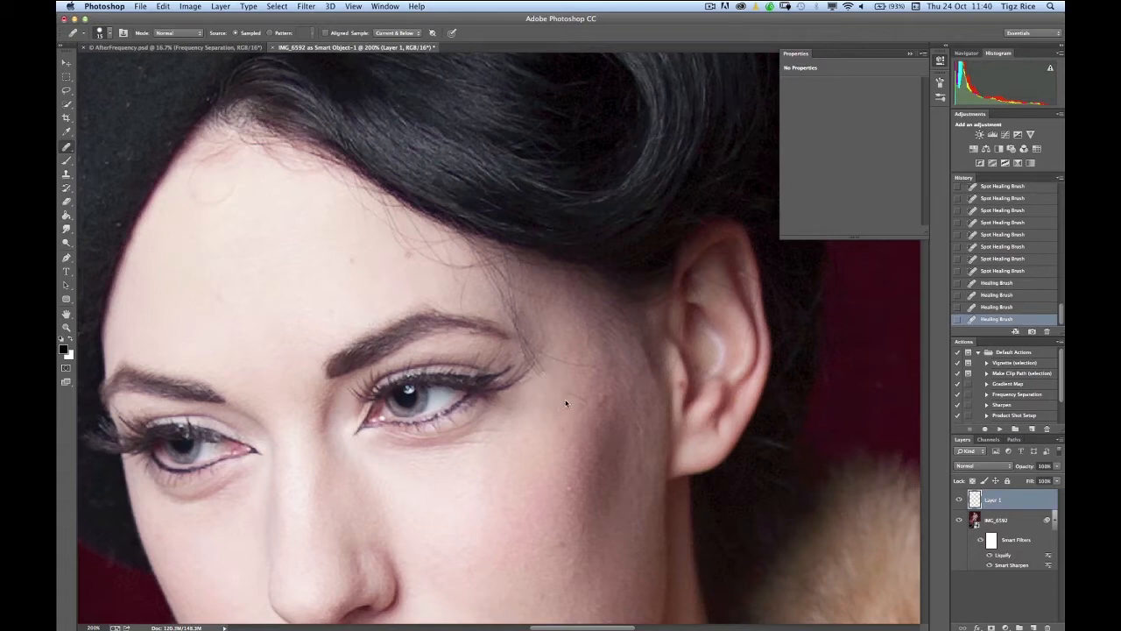
# Heal the remaining stray hairs across the temple and beside the outer end of the eyebrow.
pyautogui.click(573, 390)
pyautogui.click(616, 367)
pyautogui.moveTo(550, 352); pyautogui.dragTo(599, 361)
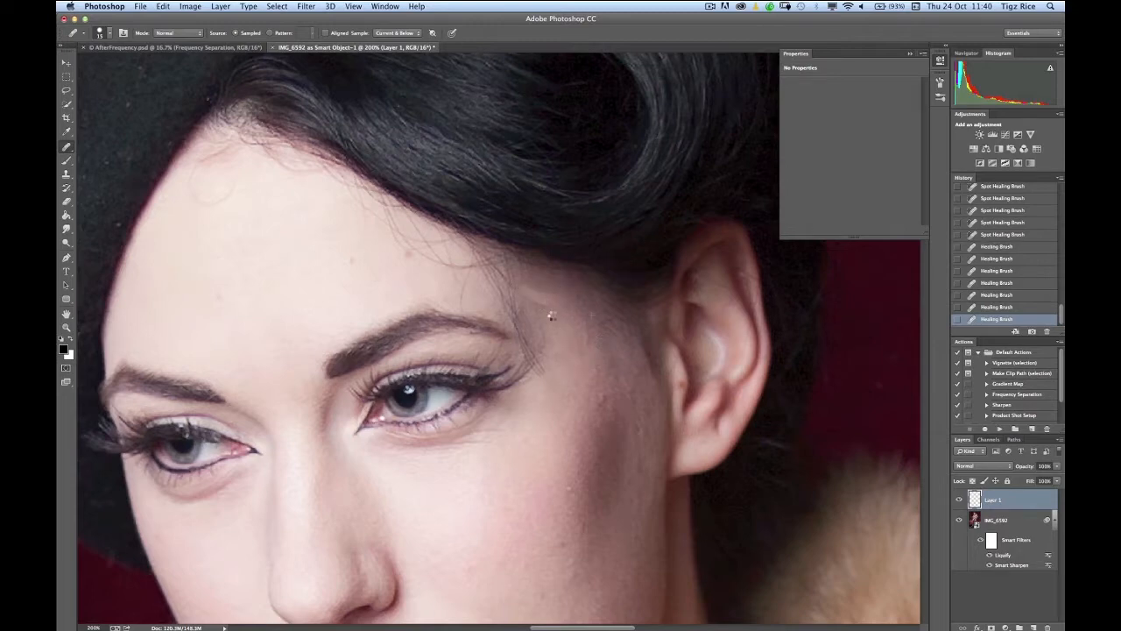
pyautogui.moveTo(608, 321)
pyautogui.mouseDown()
pyautogui.moveTo(525, 332)
pyautogui.moveTo(530, 348)
pyautogui.mouseUp()
pyautogui.keyDown('alt'); pyautogui.click(553, 329); pyautogui.keyUp('alt')
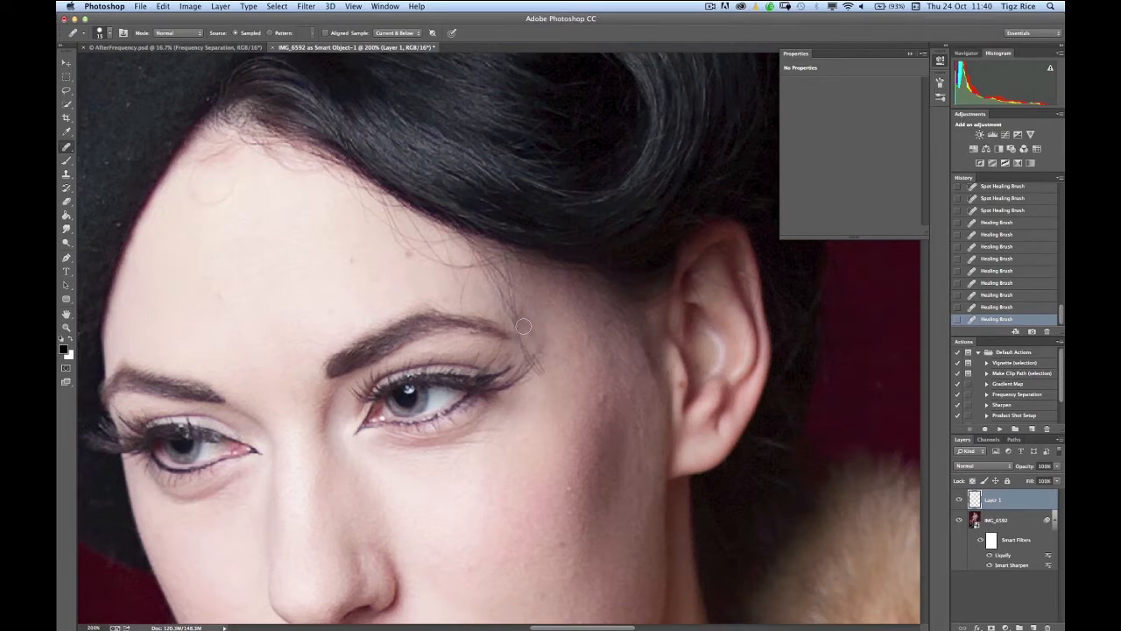
pyautogui.moveTo(543, 353)
pyautogui.mouseDown()
pyautogui.moveTo(547, 331)
pyautogui.moveTo(545, 369)
pyautogui.mouseUp()
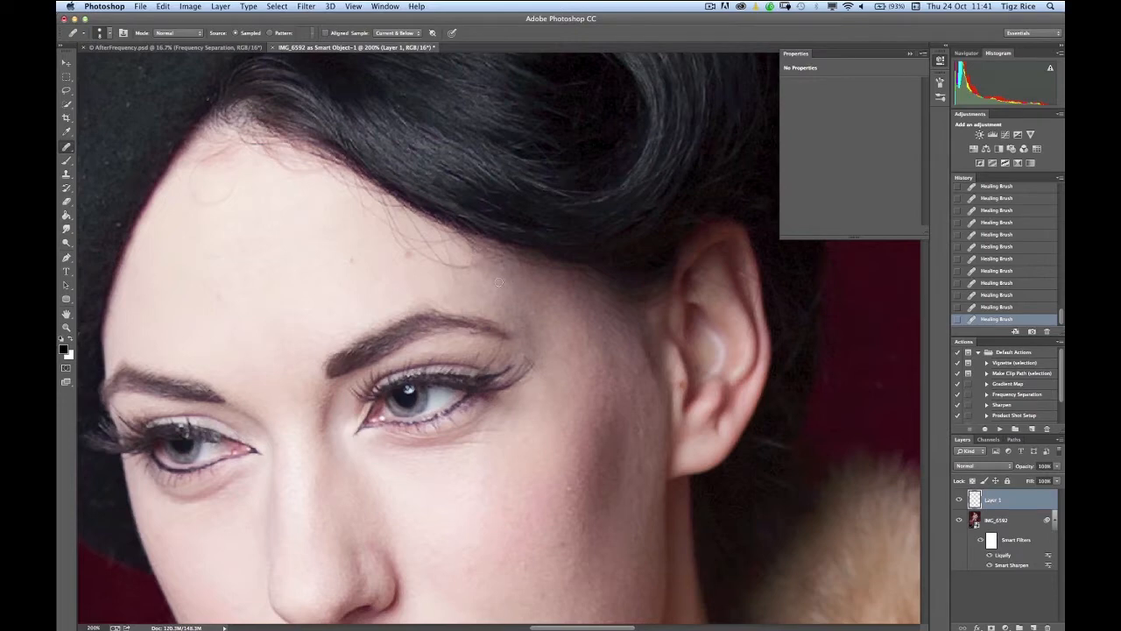
# Remove the fine loose hairs on the forehead below the hairline with the Healing Brush.
pyautogui.moveTo(465, 267); pyautogui.dragTo(431, 263)
pyautogui.moveTo(439, 260)
pyautogui.mouseDown()
pyautogui.moveTo(407, 240)
pyautogui.moveTo(401, 255)
pyautogui.moveTo(436, 255)
pyautogui.mouseUp()
pyautogui.moveTo(446, 245); pyautogui.dragTo(392, 198)
pyautogui.scroll(2, 325, 226)
pyautogui.hscroll(-2, 325, 226)
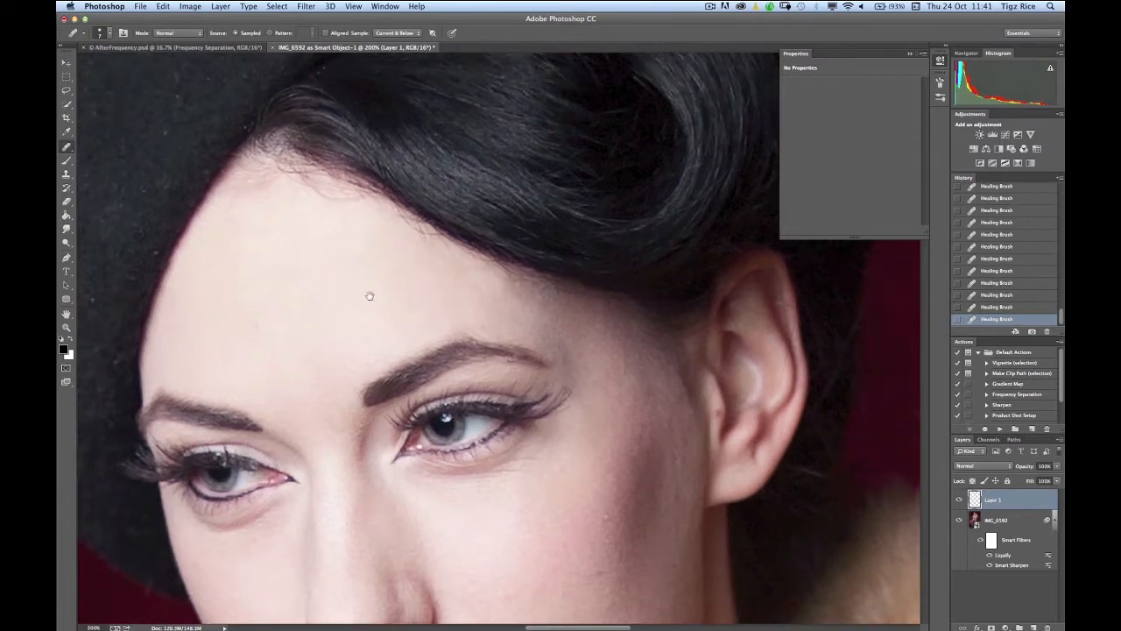
# Heal the small blemishes on the cheek and on the chin below the lips.
pyautogui.scroll(-10, 365, 290)
pyautogui.hscroll(-1, 365, 290)
pyautogui.click(639, 317)
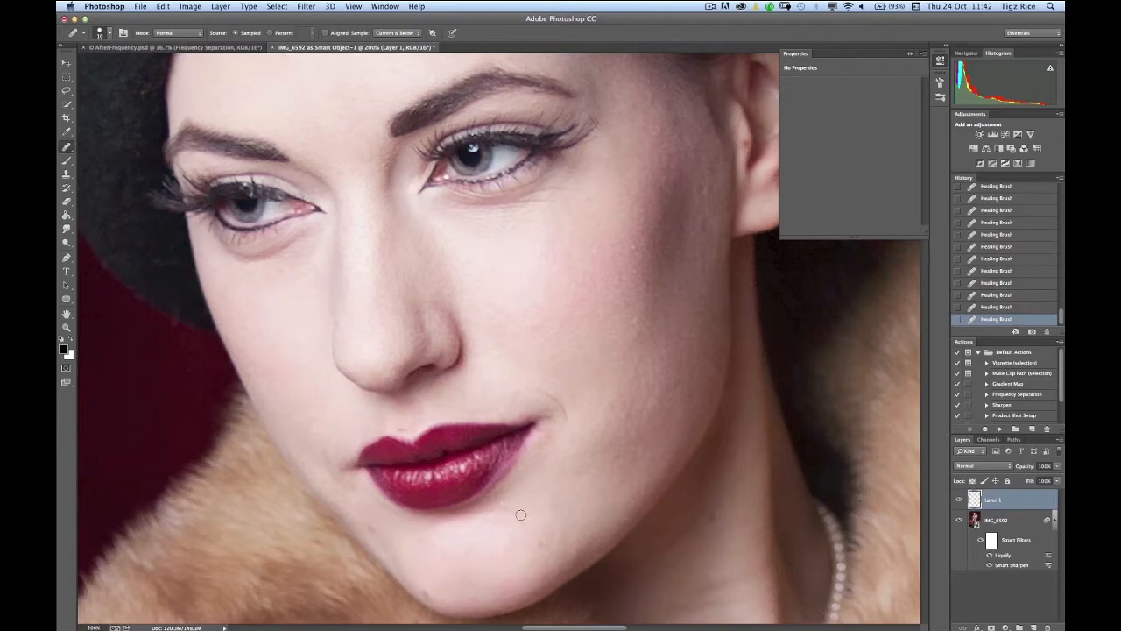
pyautogui.moveTo(547, 529); pyautogui.dragTo(518, 534)
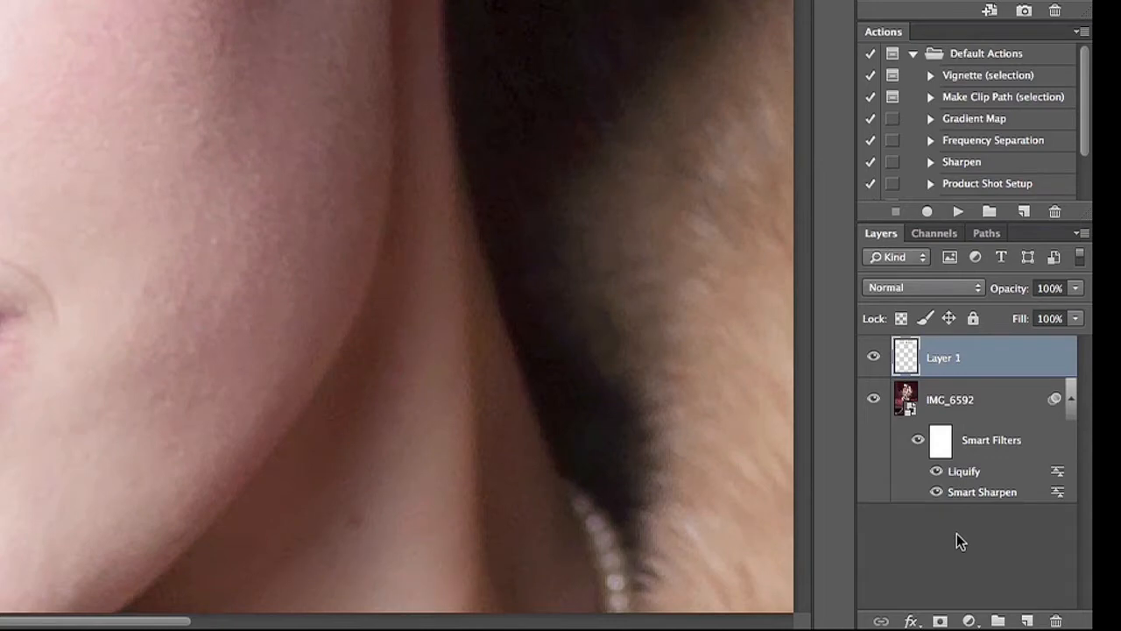
# Convert the healing layer and the IMG_6592 smart object together into a single Smart Object.
pyautogui.keyDown('shift'); pyautogui.click(956, 408); pyautogui.keyUp('shift')
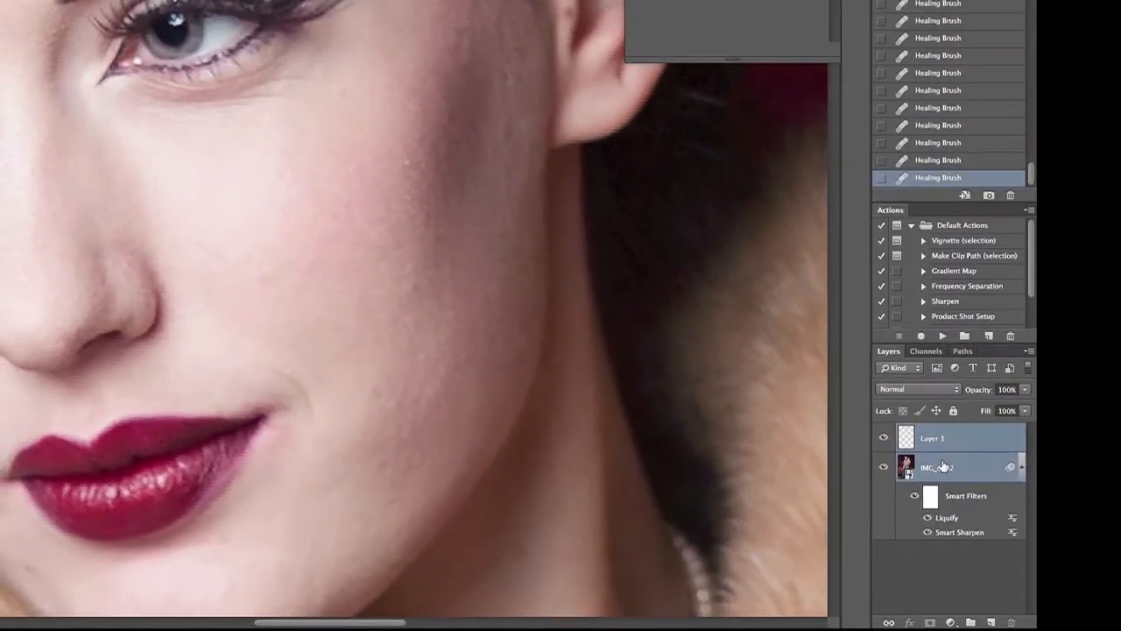
pyautogui.rightClick(944, 466)
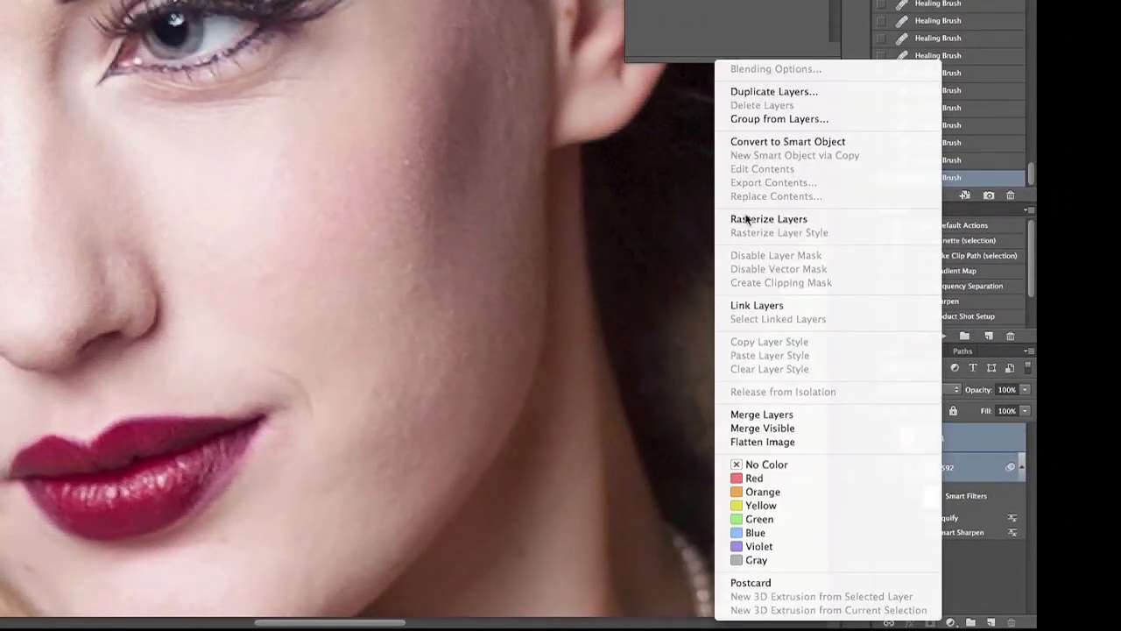
pyautogui.click(760, 141)
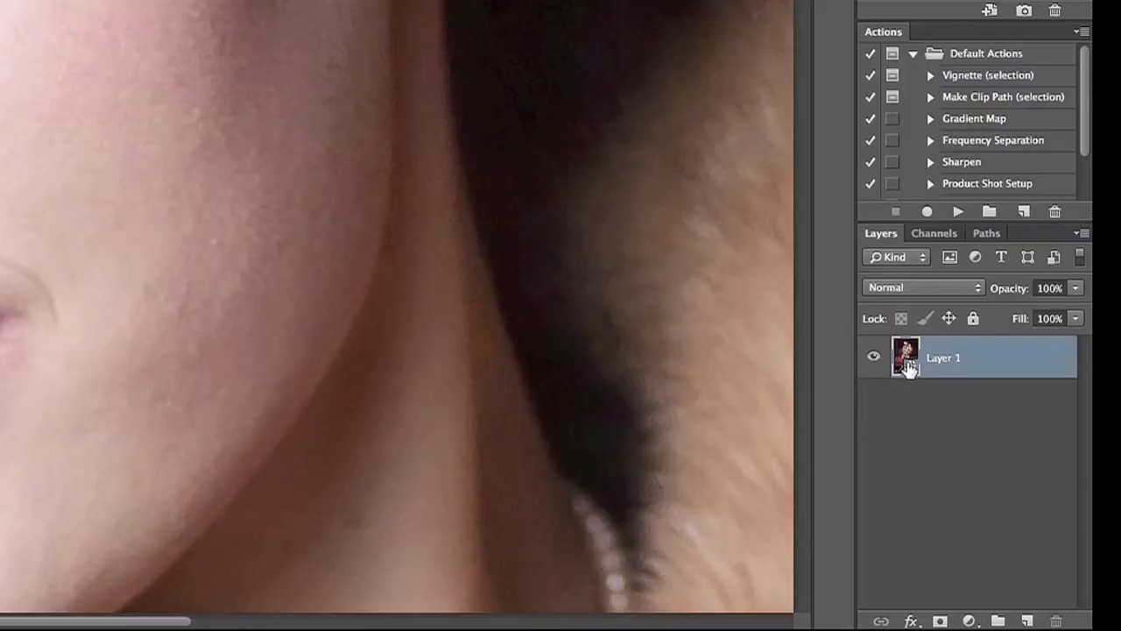
# Duplicate the combined smart object layer and name the copy Frequency Separation.
pyautogui.hotkey('ctrl', 'j')
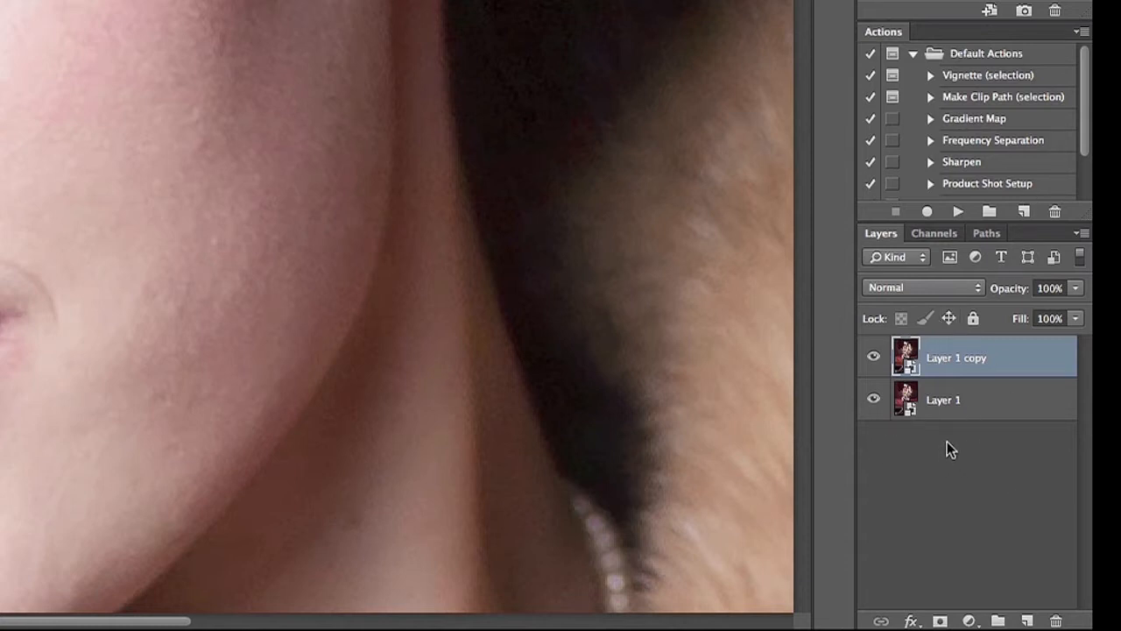
pyautogui.doubleClick(956, 357)
pyautogui.write('Frequen')
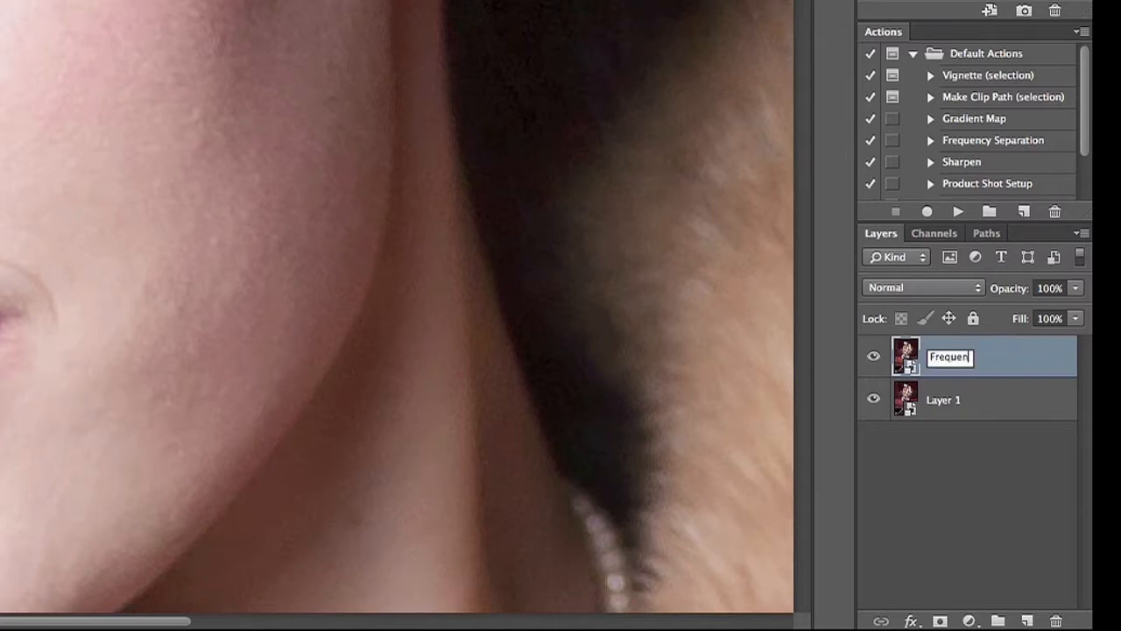
pyautogui.write('cy Separation')
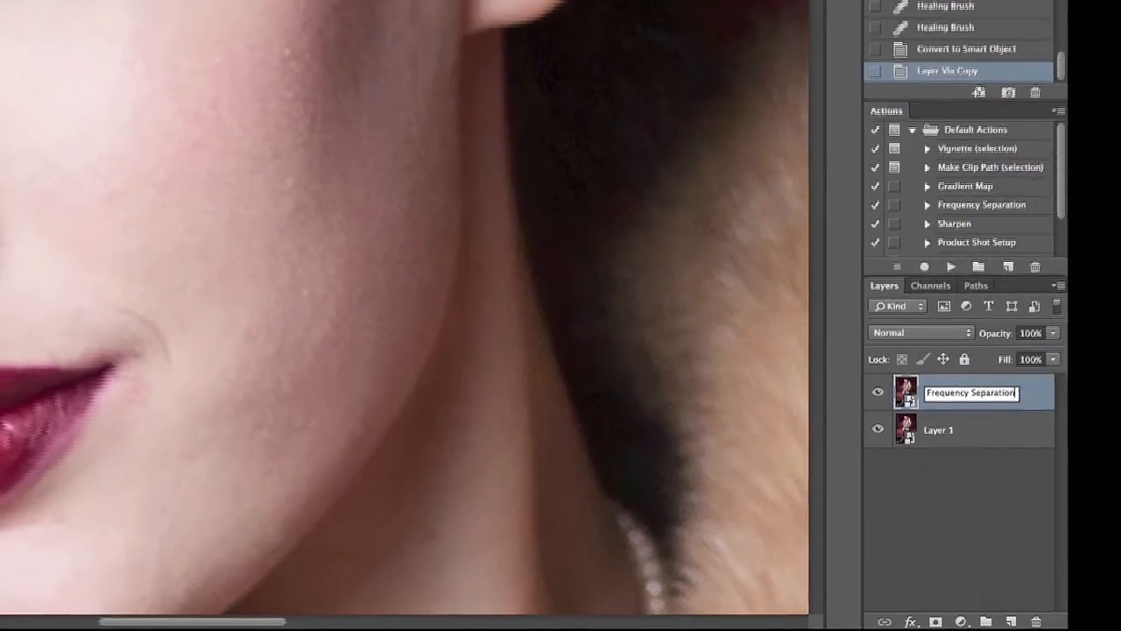
pyautogui.press('Return')
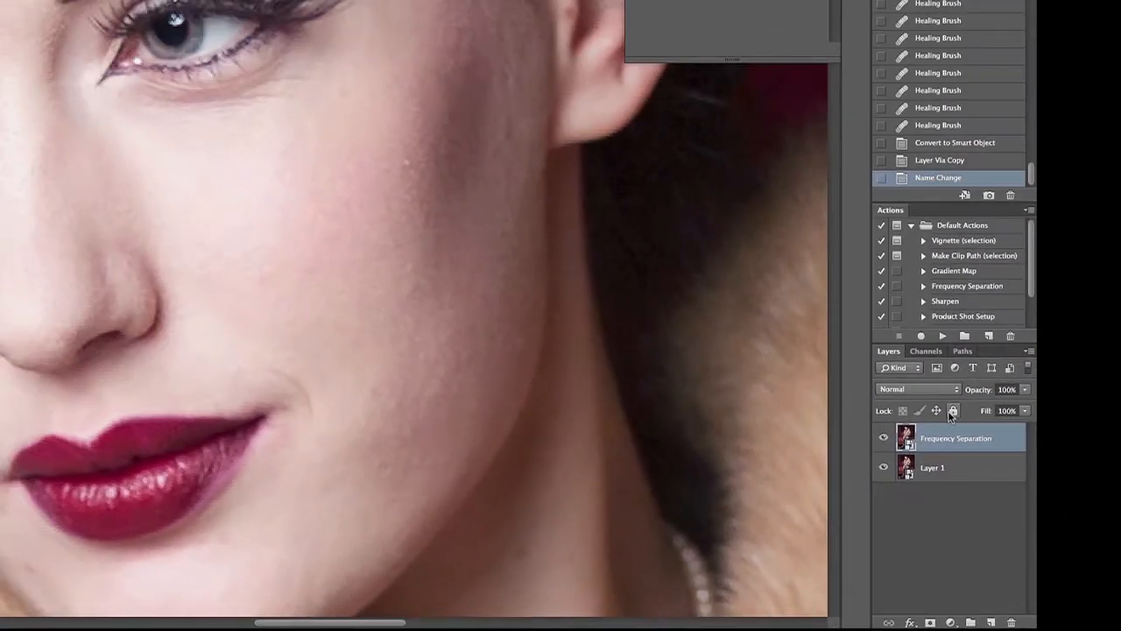
# Rasterize the Frequency Separation layer and duplicate it twice.
pyautogui.rightClick(943, 443)
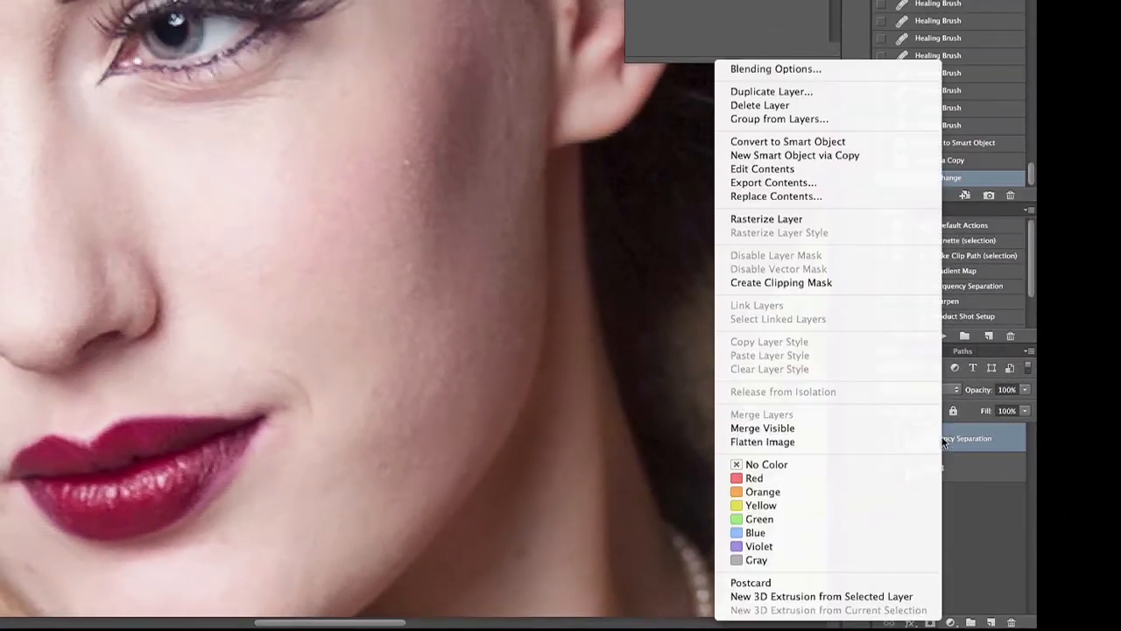
pyautogui.click(742, 221)
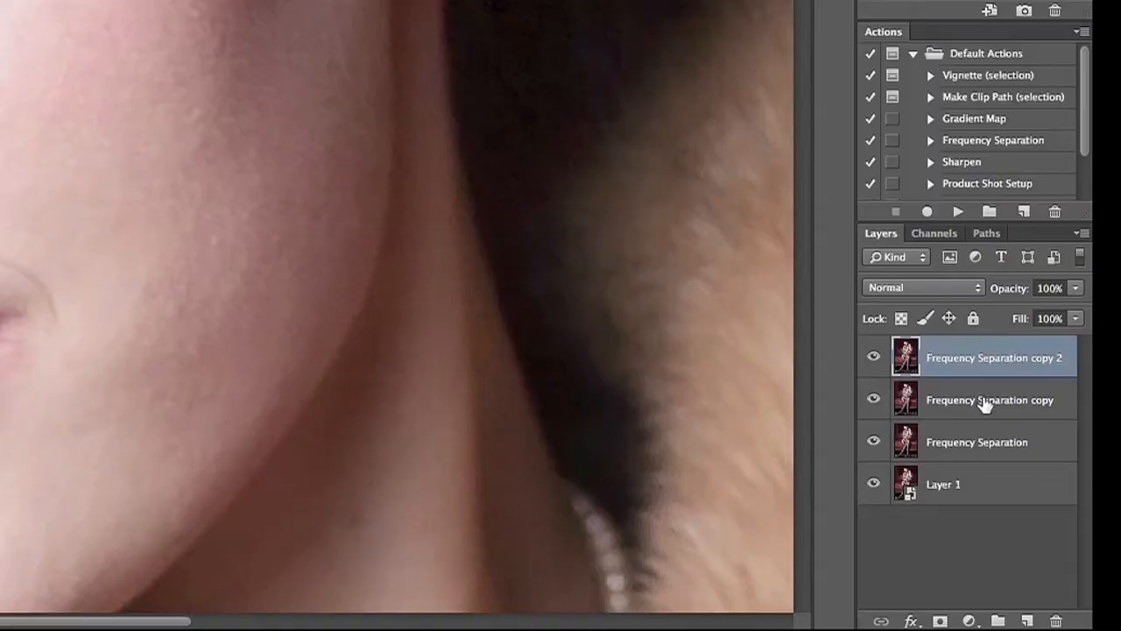
# Rename the lower Frequency Separation copy Low Frequency and the upper copy High Frequency.
pyautogui.doubleClick(985, 401)
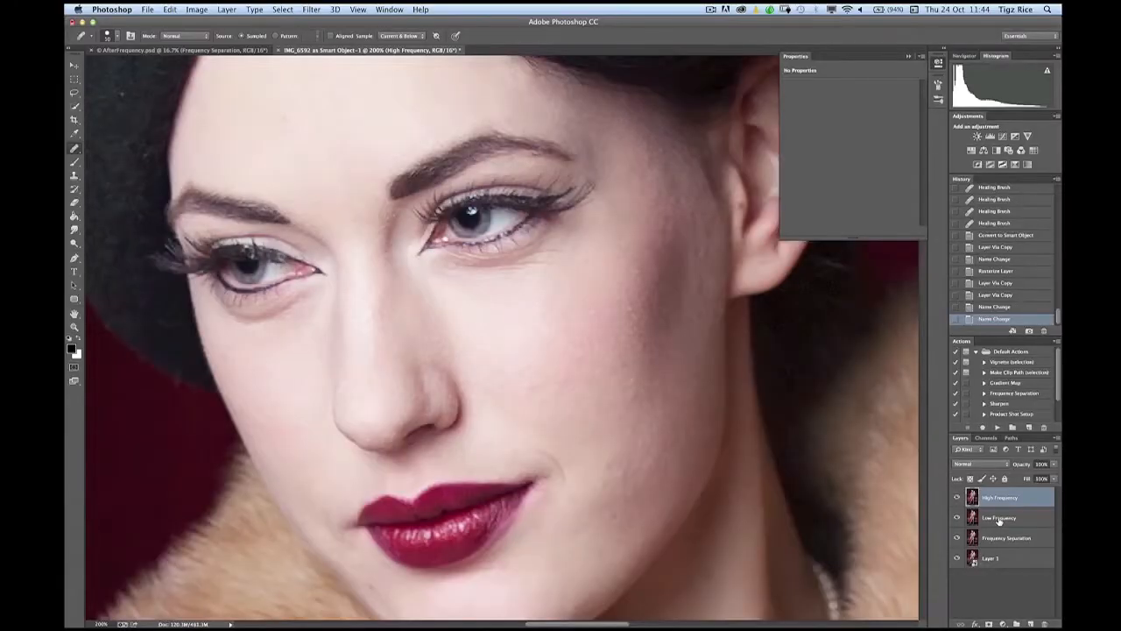
# Apply a Gaussian Blur with a 4.0-pixel radius to the Low Frequency layer with High Frequency hidden, and compare the layer's visibility on and off.
pyautogui.click(998, 519)
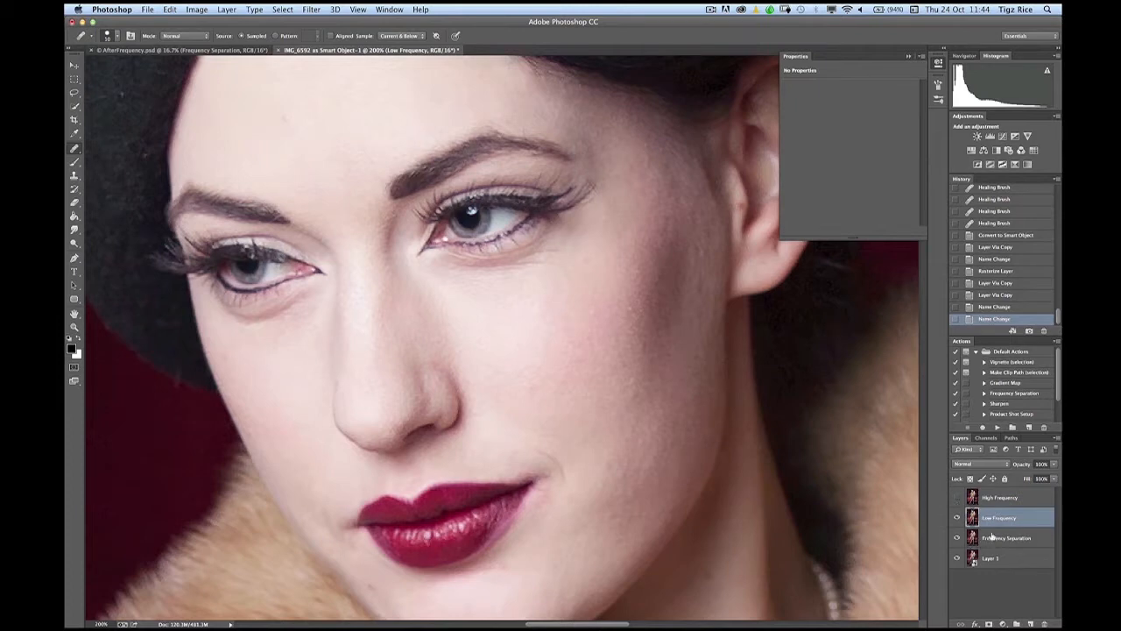
pyautogui.click(314, 10)
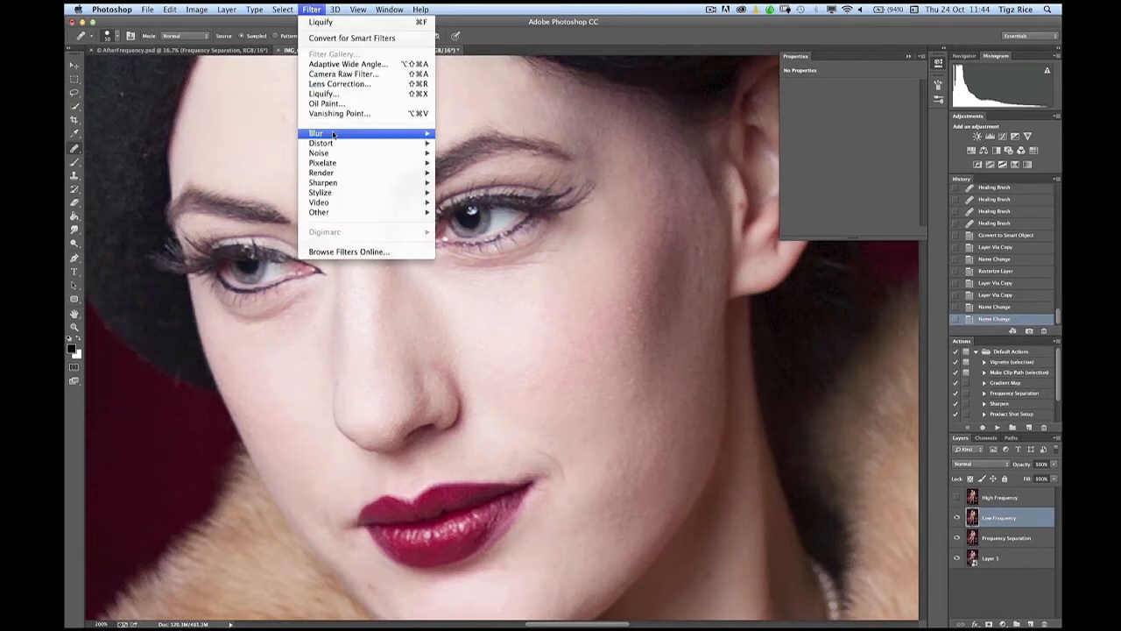
pyautogui.moveTo(331, 136)
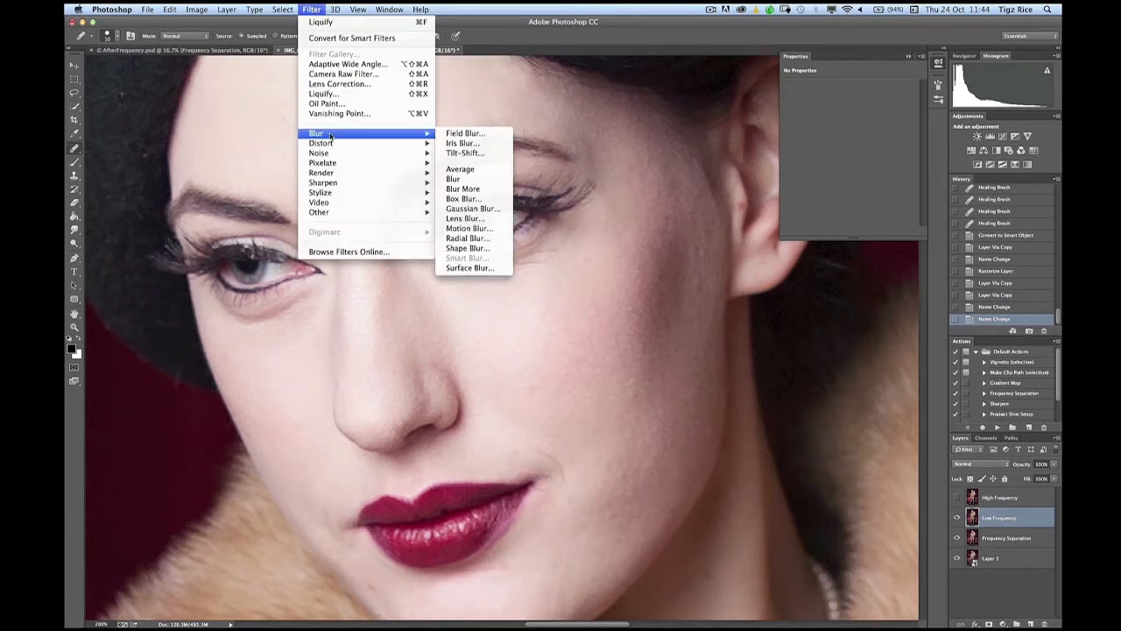
pyautogui.click(473, 209)
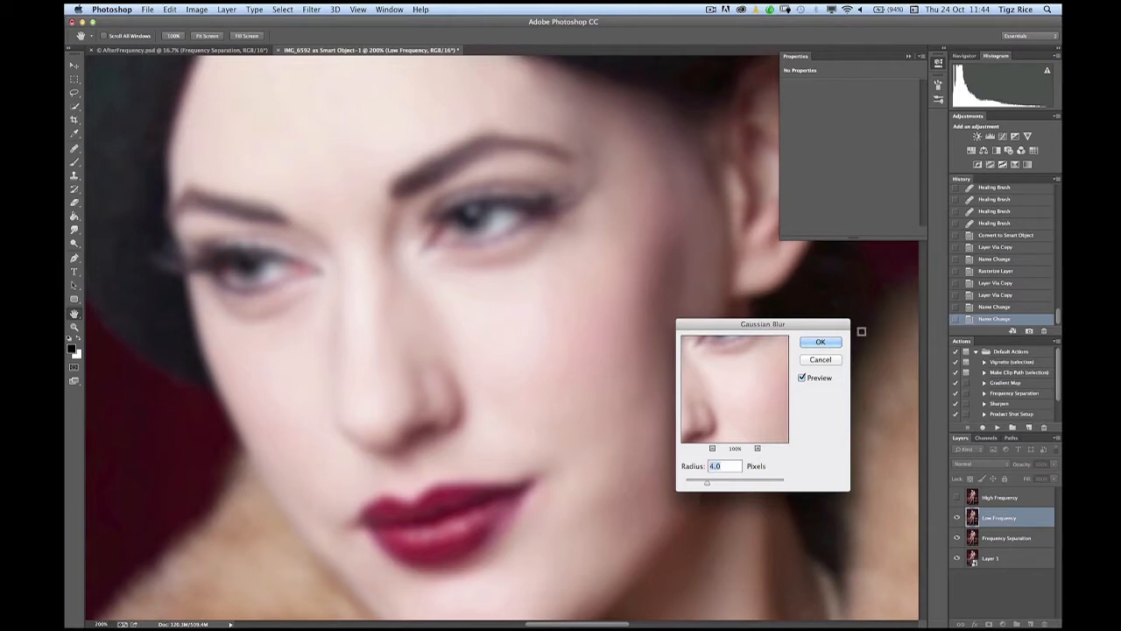
pyautogui.click(820, 341)
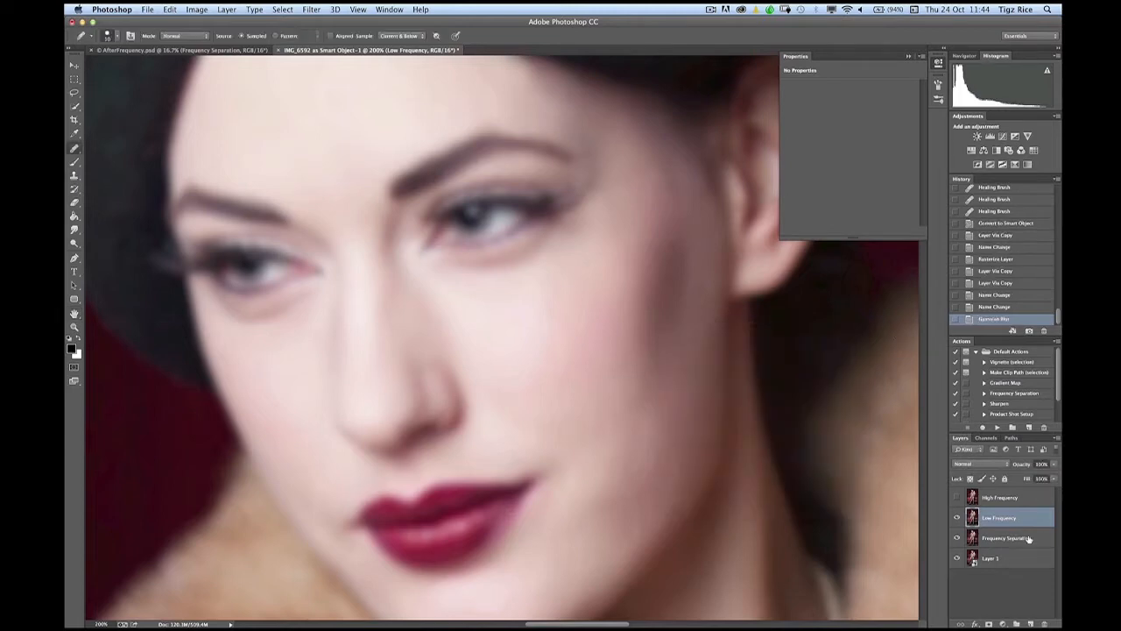
pyautogui.click(958, 517)
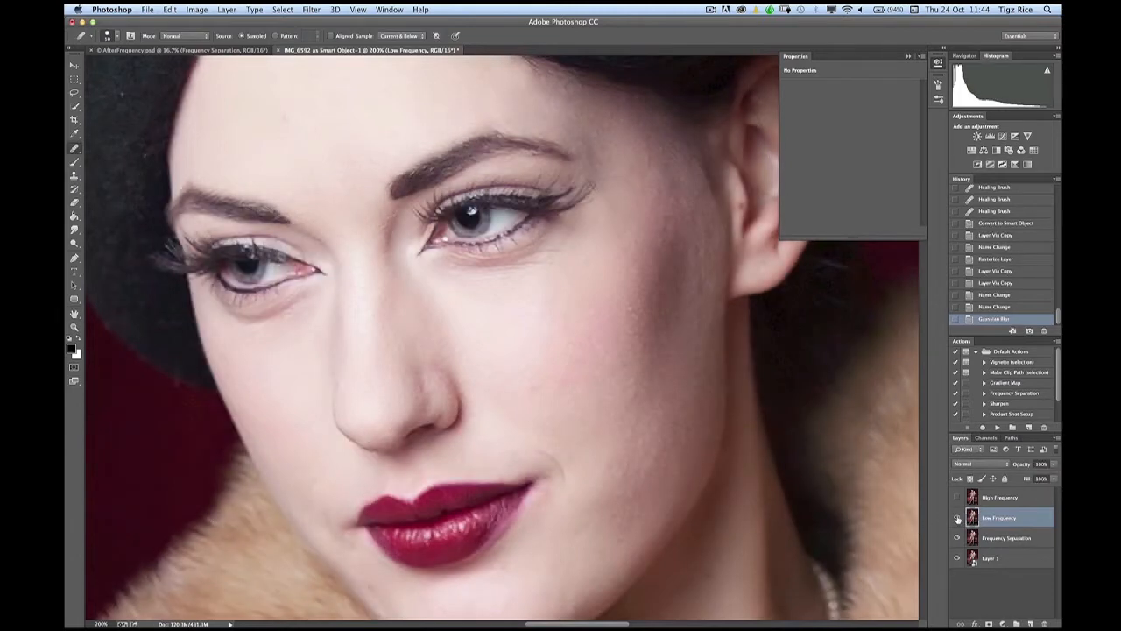
pyautogui.click(957, 517)
# Show the High Frequency layer and use Apply Image on it with the Low Frequency layer, RGB inverted, Add blending, 100% opacity, scale 2 and offset 0.
pyautogui.click(962, 499)
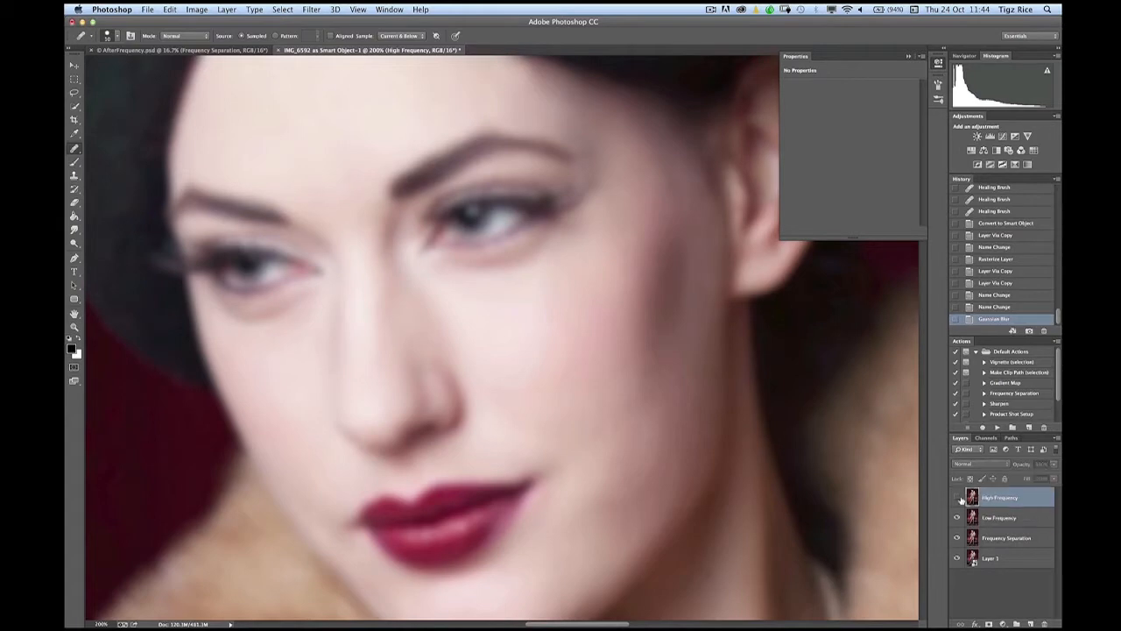
pyautogui.click(957, 499)
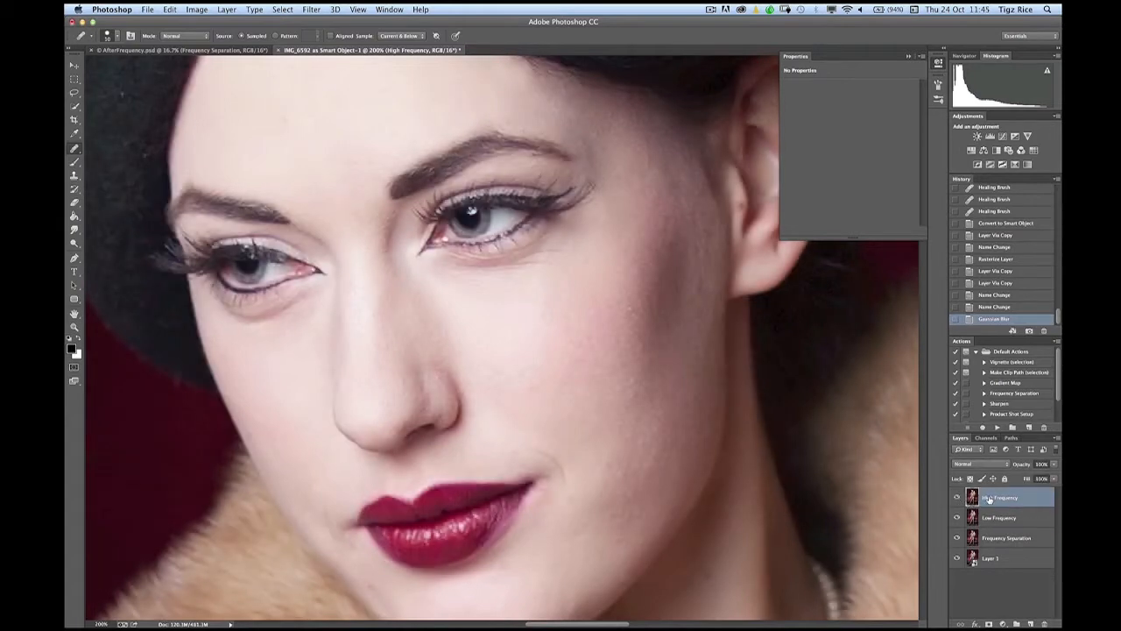
pyautogui.click(203, 9)
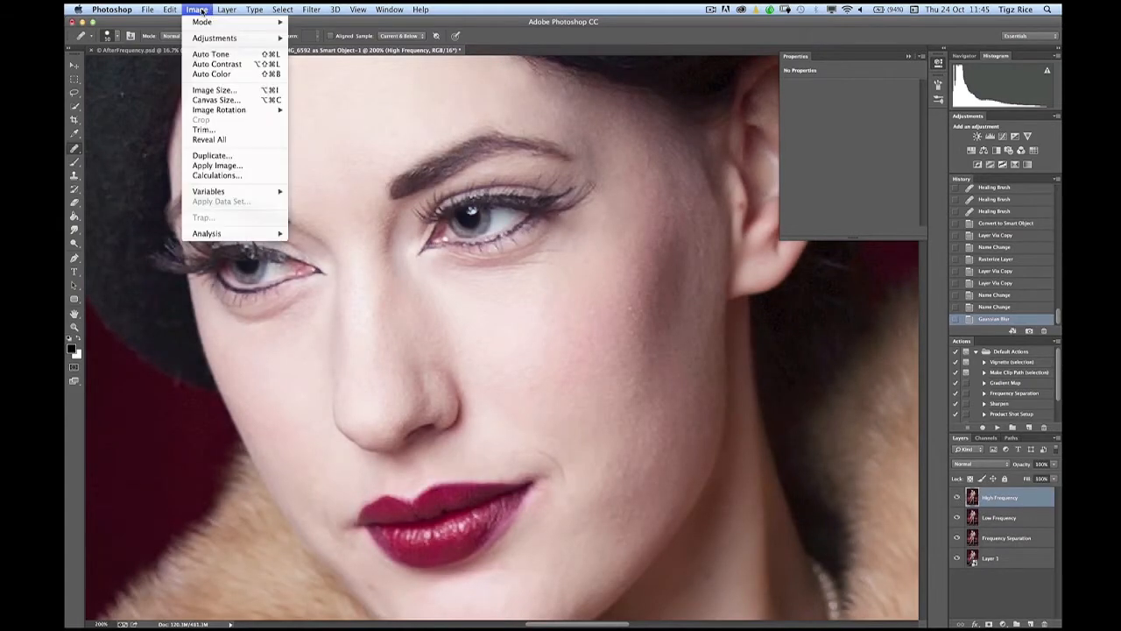
pyautogui.click(206, 163)
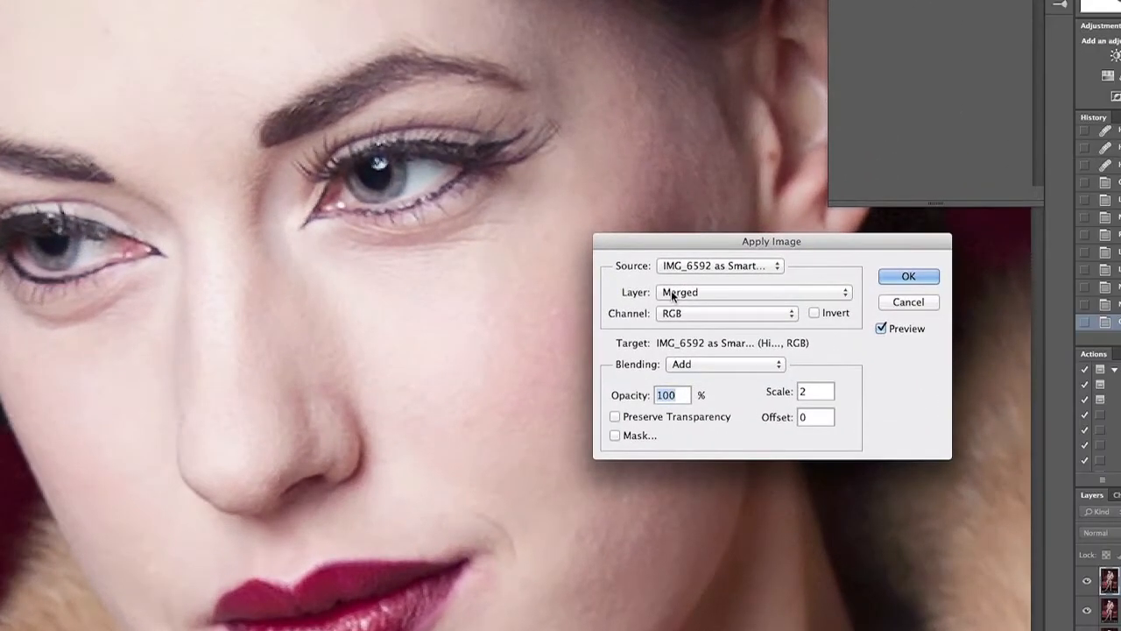
pyautogui.click(670, 294)
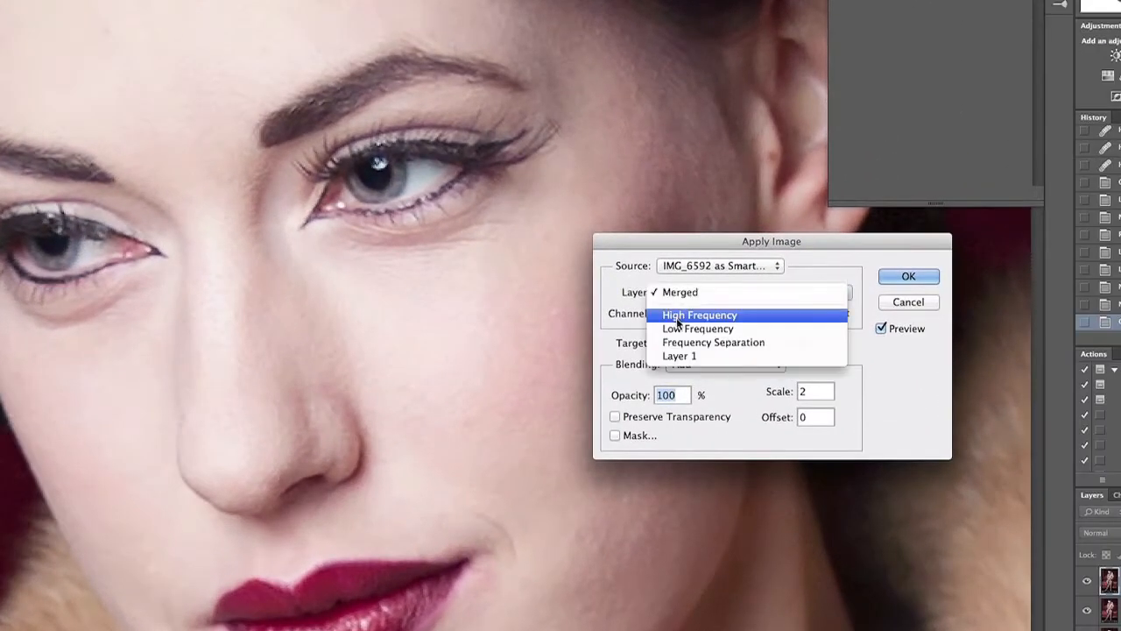
pyautogui.click(677, 326)
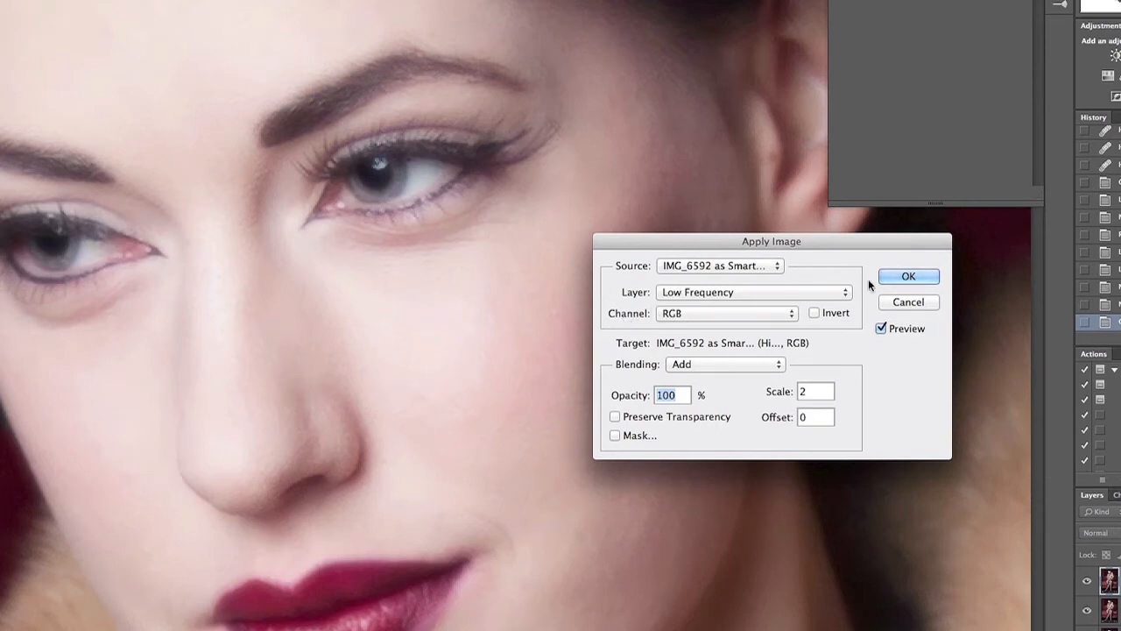
pyautogui.click(814, 313)
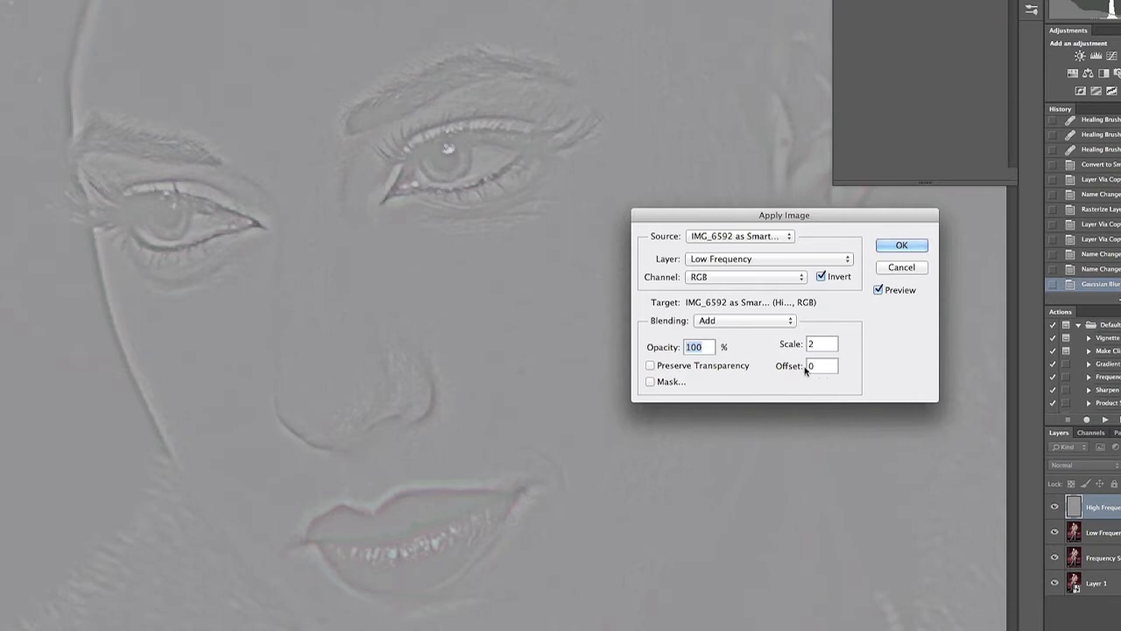
pyautogui.click(895, 248)
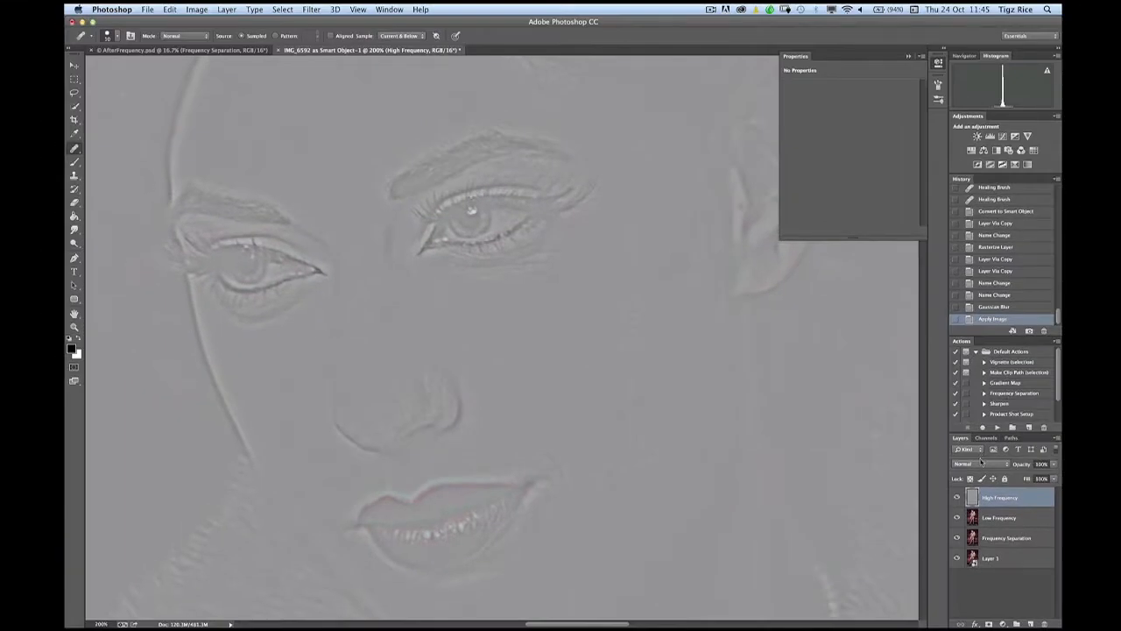
# Set the High Frequency layer's blend mode to Linear Light and compare the image with and without the frequency layers.
pyautogui.click(981, 463)
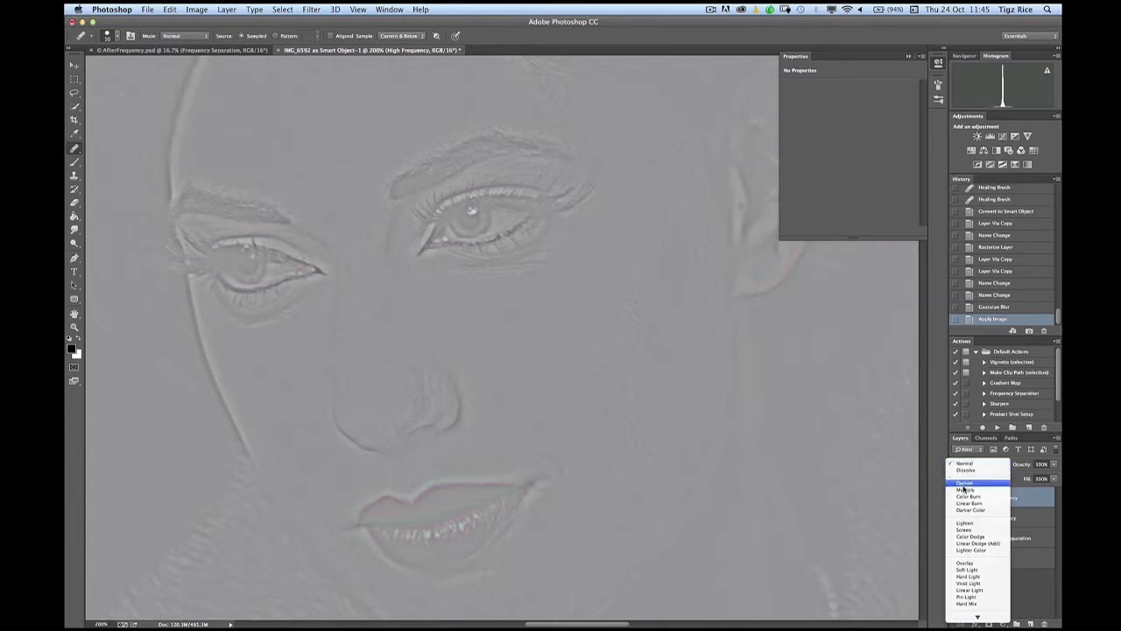
pyautogui.click(967, 590)
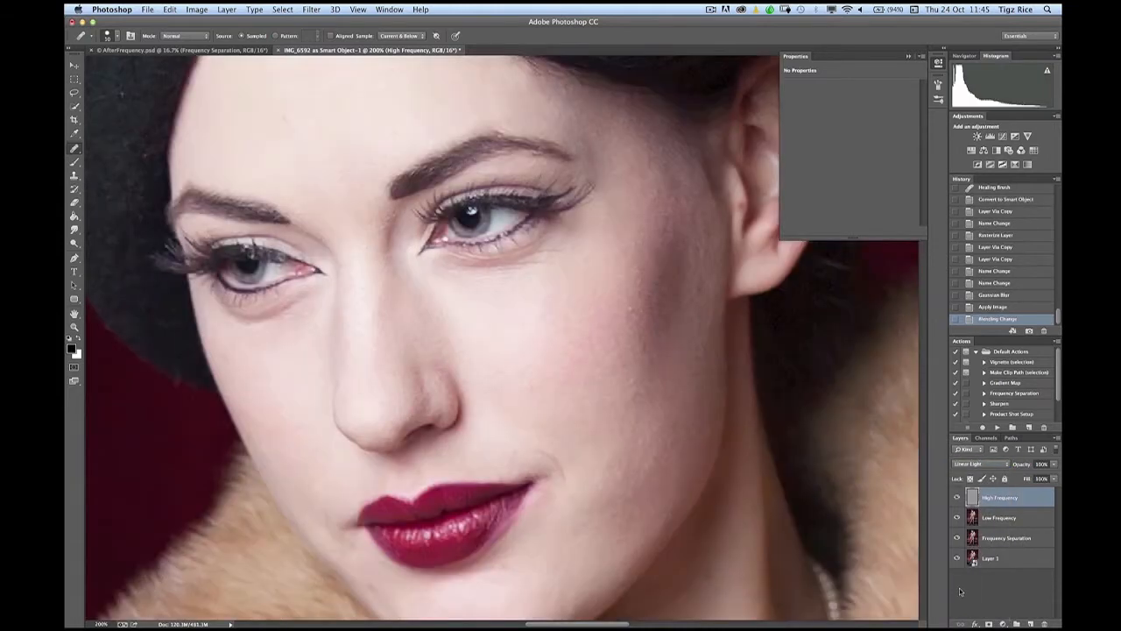
pyautogui.click(956, 512)
pyautogui.click(956, 498)
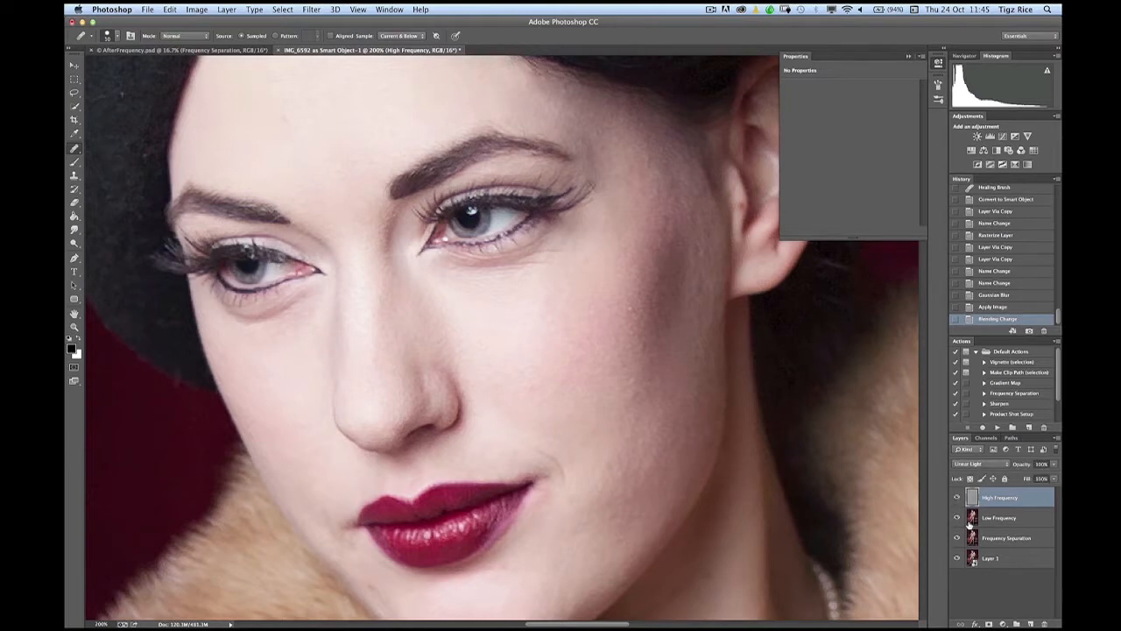
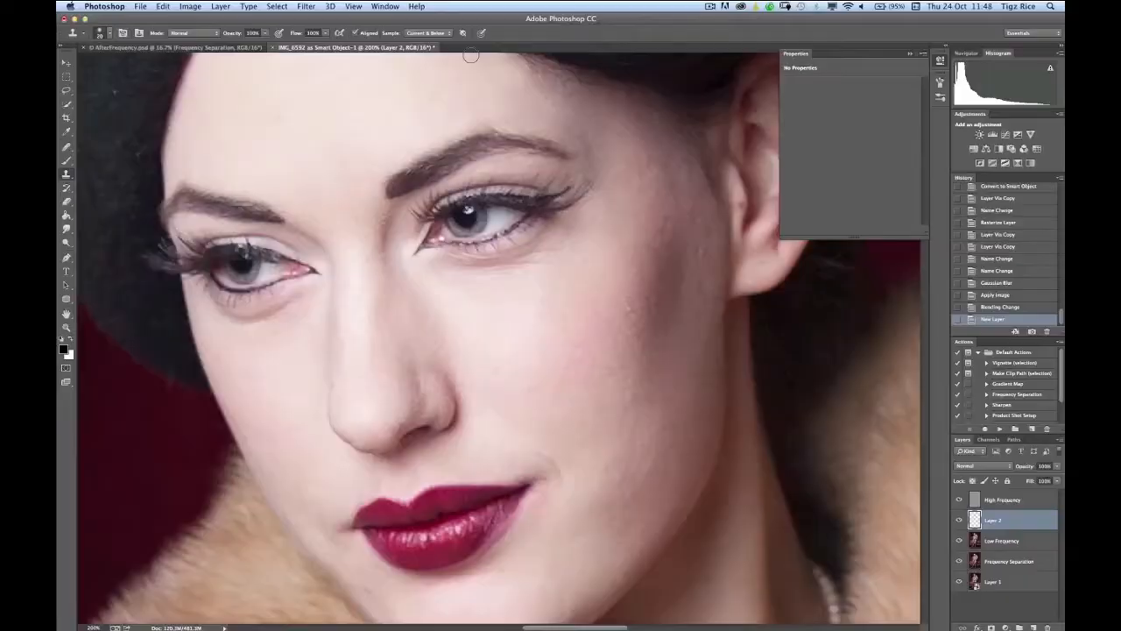
# Configure the Clone Stamp with a soft round brush at 10% opacity.
pyautogui.press('super+minus')
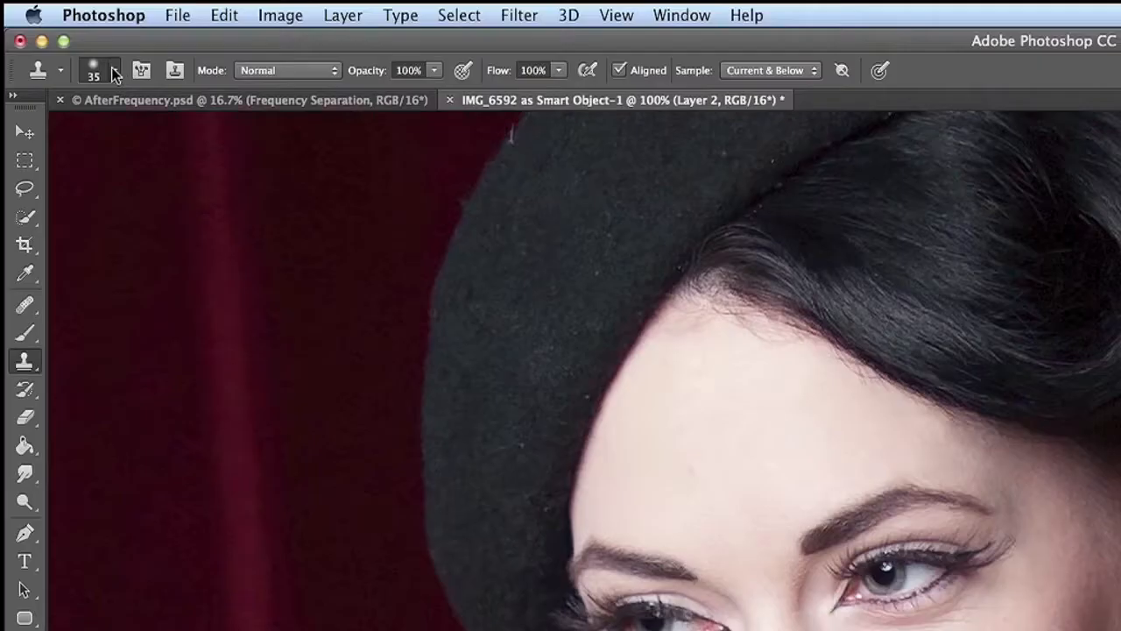
pyautogui.click(114, 72)
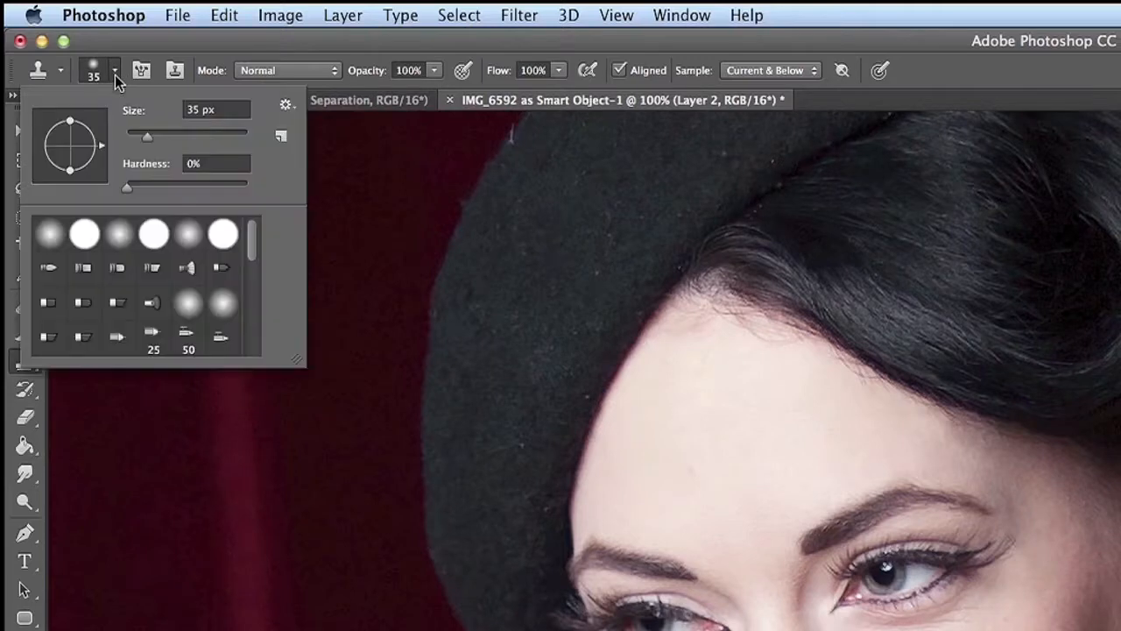
pyautogui.click(48, 236)
pyautogui.click(433, 70)
pyautogui.click(411, 50)
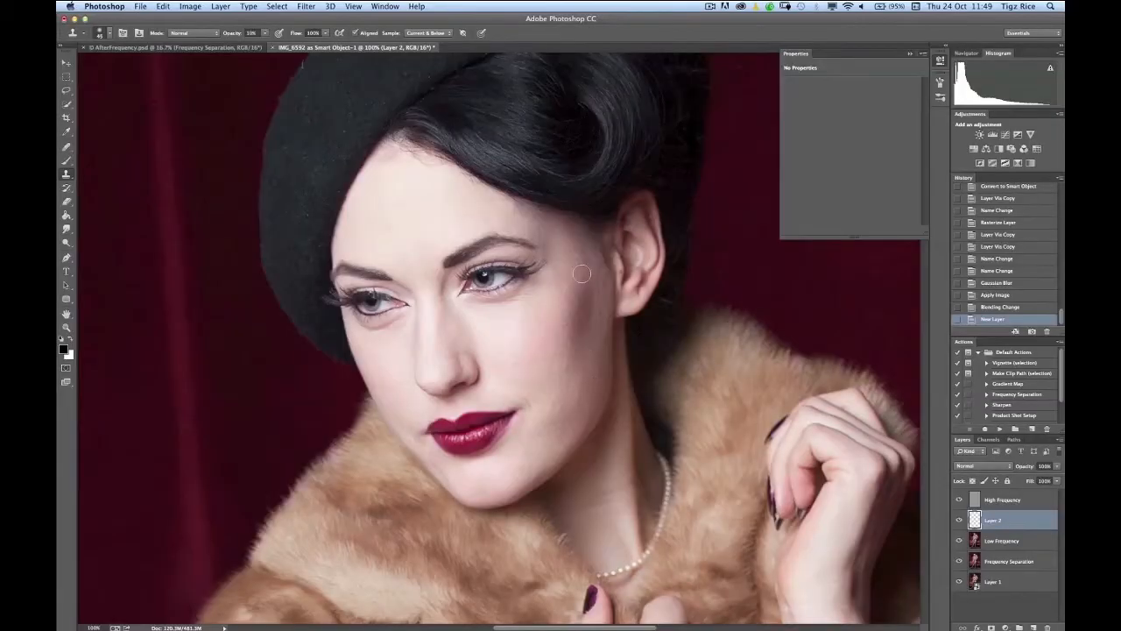
# Clone Stamp the forehead skin below the hairline on Layer 2 with repeated light dabs to even out the tones.
pyautogui.click(510, 208)
pyautogui.click(511, 208)
pyautogui.click(513, 209)
pyautogui.click(512, 209)
pyautogui.click(514, 209)
pyautogui.click(514, 208)
pyautogui.click(514, 208)
pyautogui.click(515, 208)
pyautogui.click(514, 210)
pyautogui.click(513, 209)
pyautogui.click(510, 210)
pyautogui.click(507, 211)
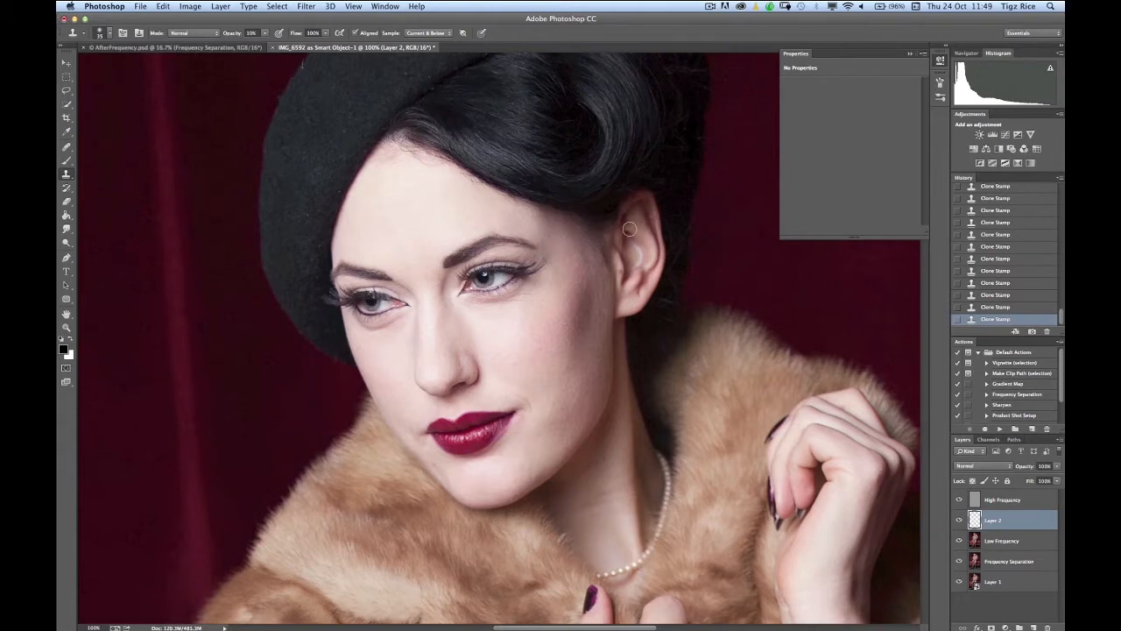
# Blend the skin tones above the outer eyebrow and across the cheek using the Clone Stamp at 5% opacity, resizing the brush for each area.
pyautogui.press('[')
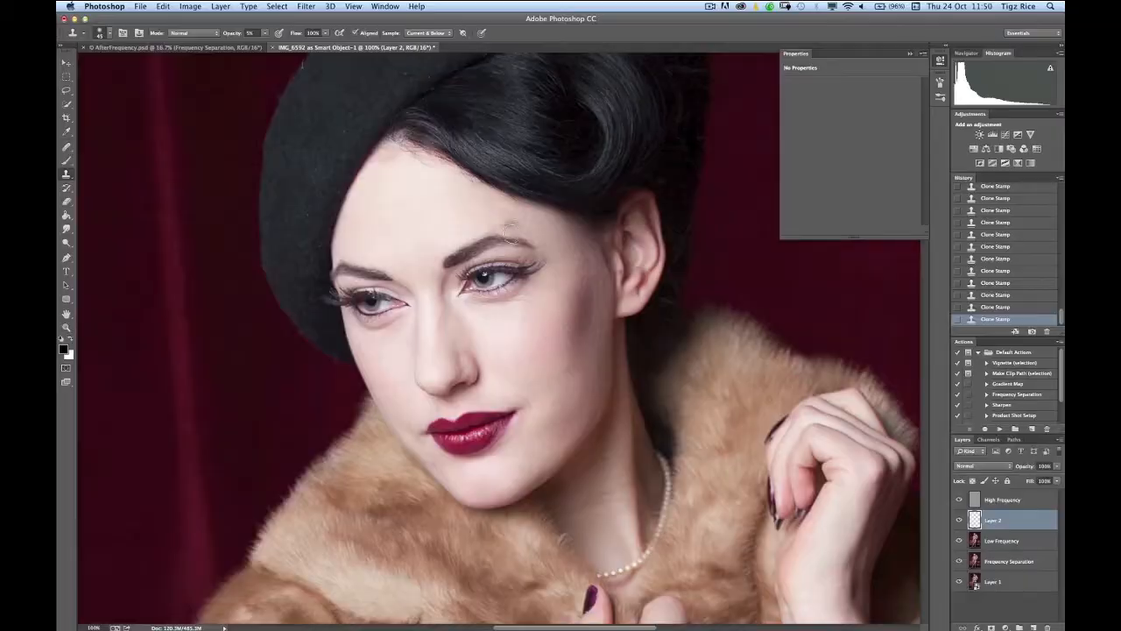
pyautogui.moveTo(508, 229); pyautogui.dragTo(532, 217)
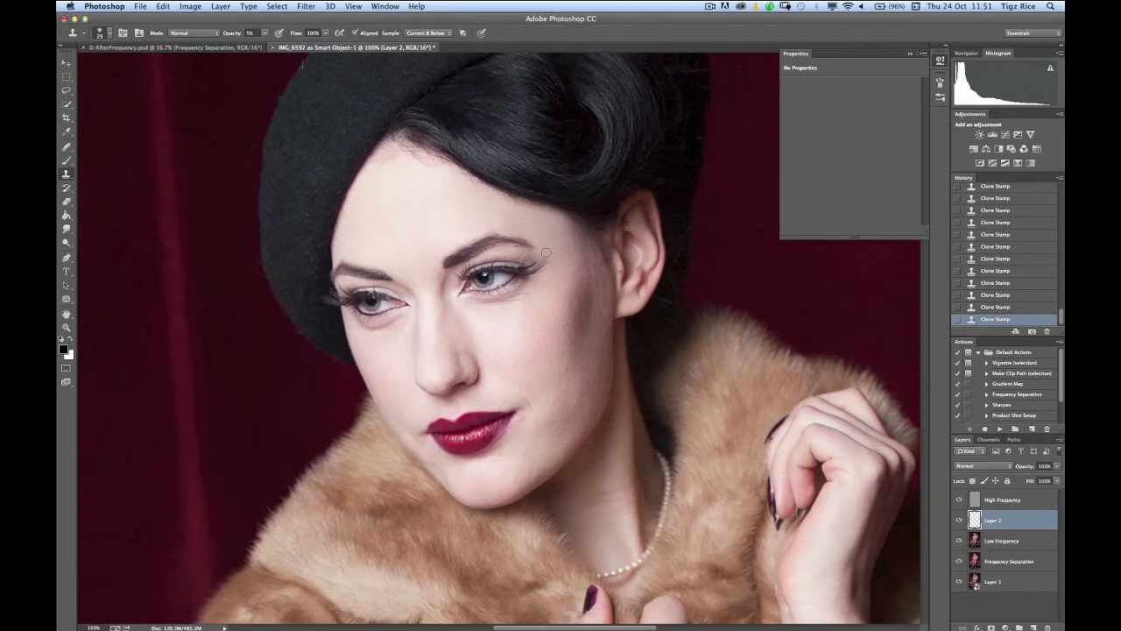
pyautogui.press(']')
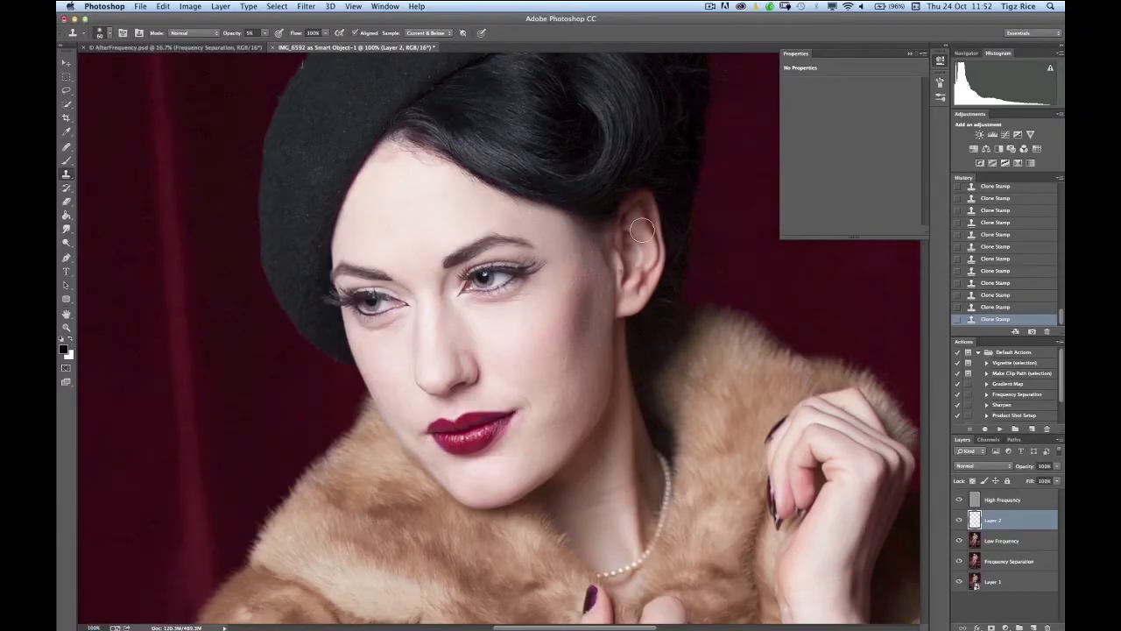
pyautogui.keyDown('alt'); pyautogui.click(581, 246); pyautogui.keyUp('alt')
pyautogui.moveTo(493, 326)
pyautogui.mouseDown()
pyautogui.moveTo(475, 338)
pyautogui.moveTo(462, 310)
pyautogui.moveTo(465, 342)
pyautogui.moveTo(465, 325)
pyautogui.mouseUp()
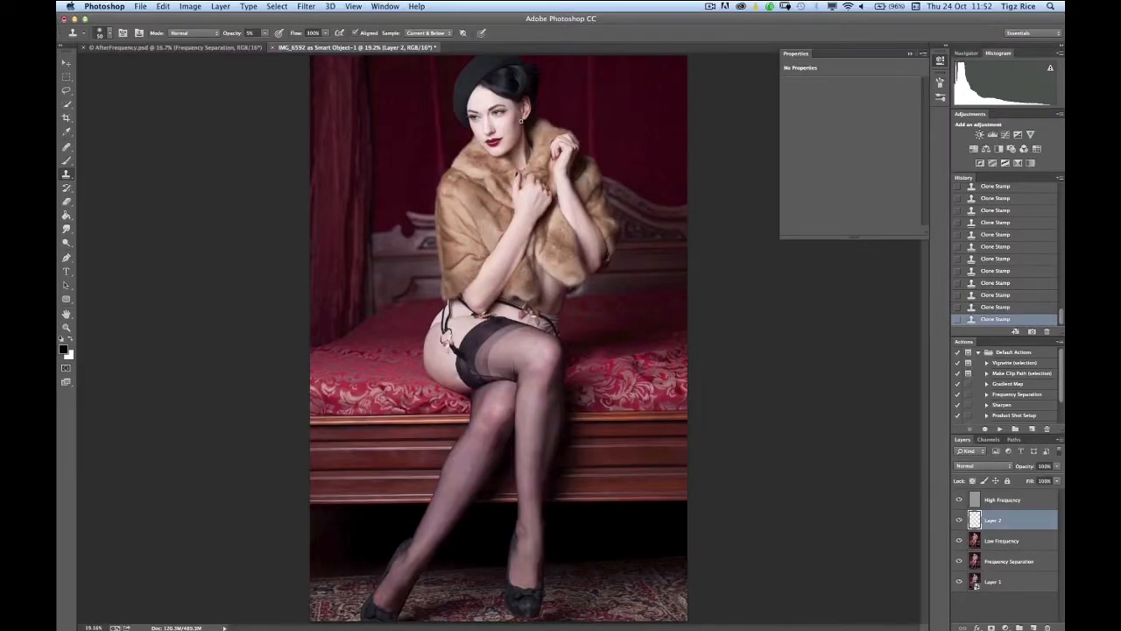
# Smooth the uneven tones on the shin of the leg crossed underneath, using a 175 px Clone Stamp at 10% opacity on Layer 2.
pyautogui.press('super+plus')
pyautogui.press('super+plus')
pyautogui.press('super+plus')
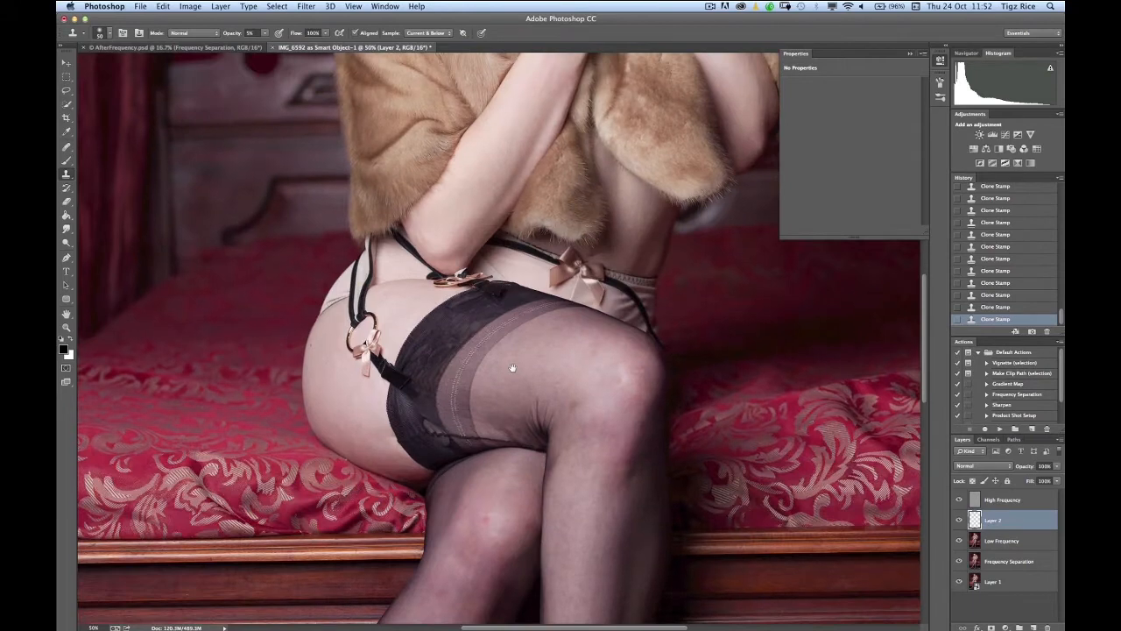
pyautogui.moveTo(512, 368); pyautogui.dragTo(512, 172)
pyautogui.scroll(-6, 512, 171)
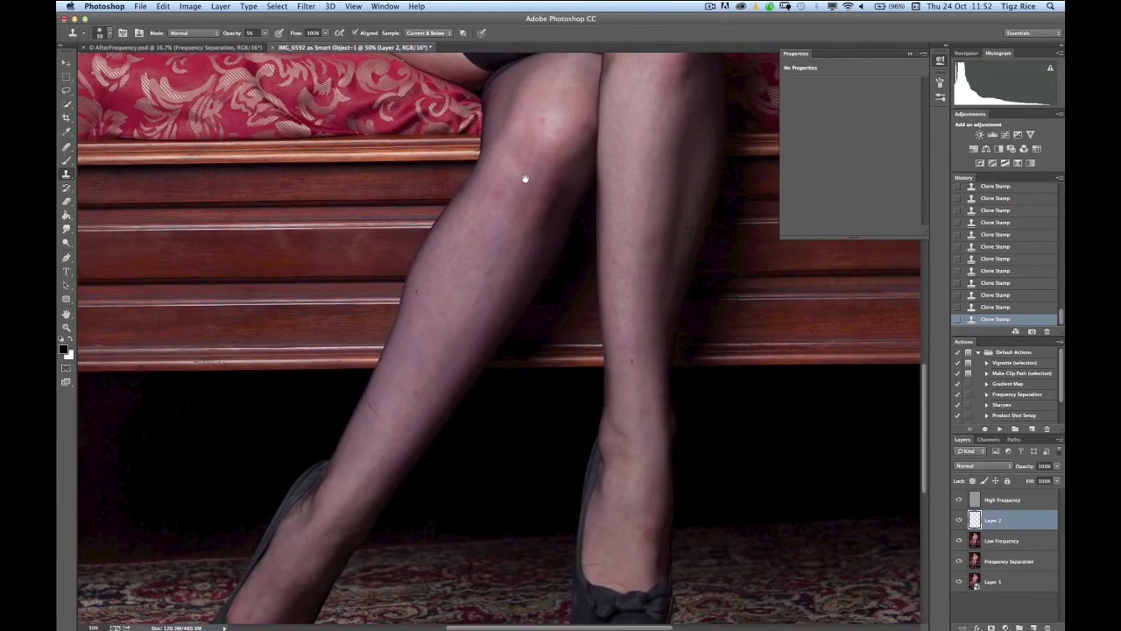
pyautogui.press('b')
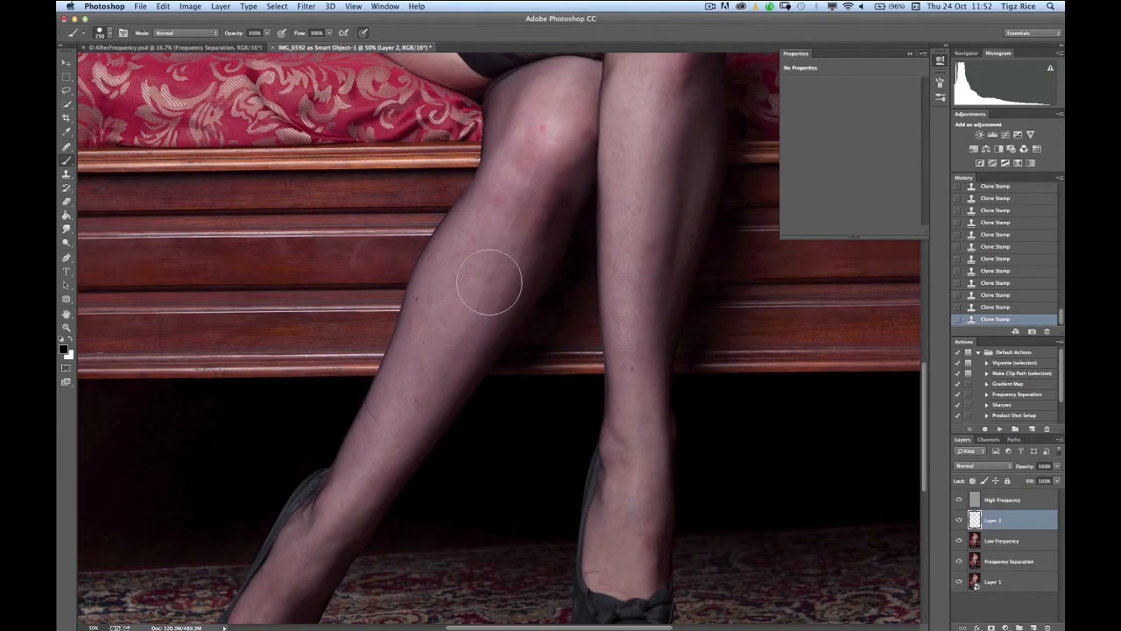
pyautogui.scroll(-3, 490, 279)
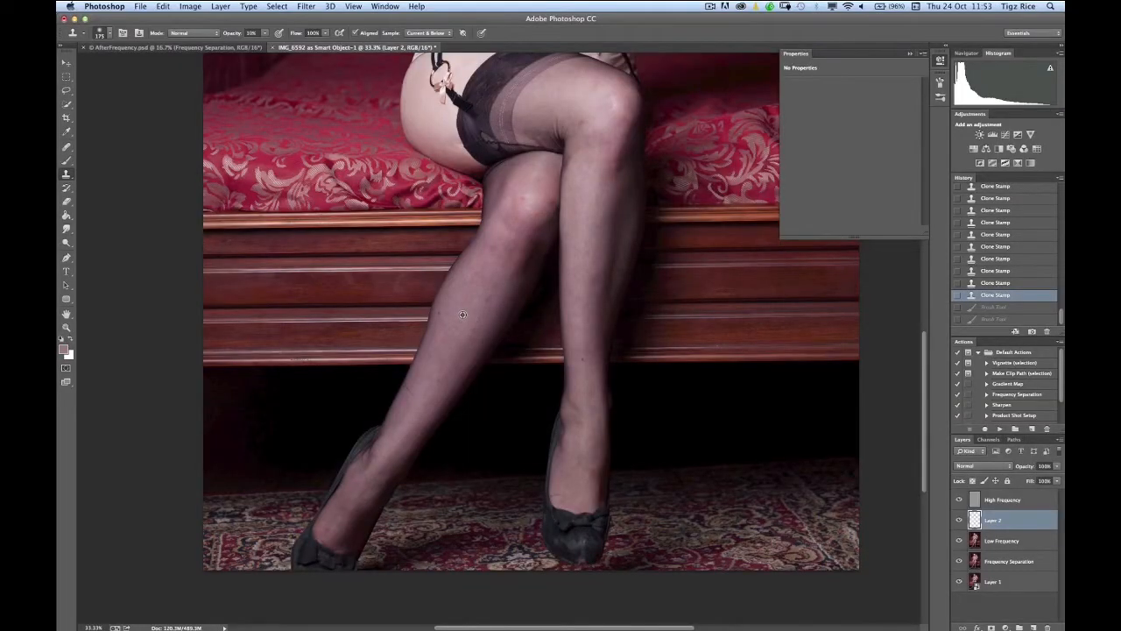
pyautogui.click(470, 289)
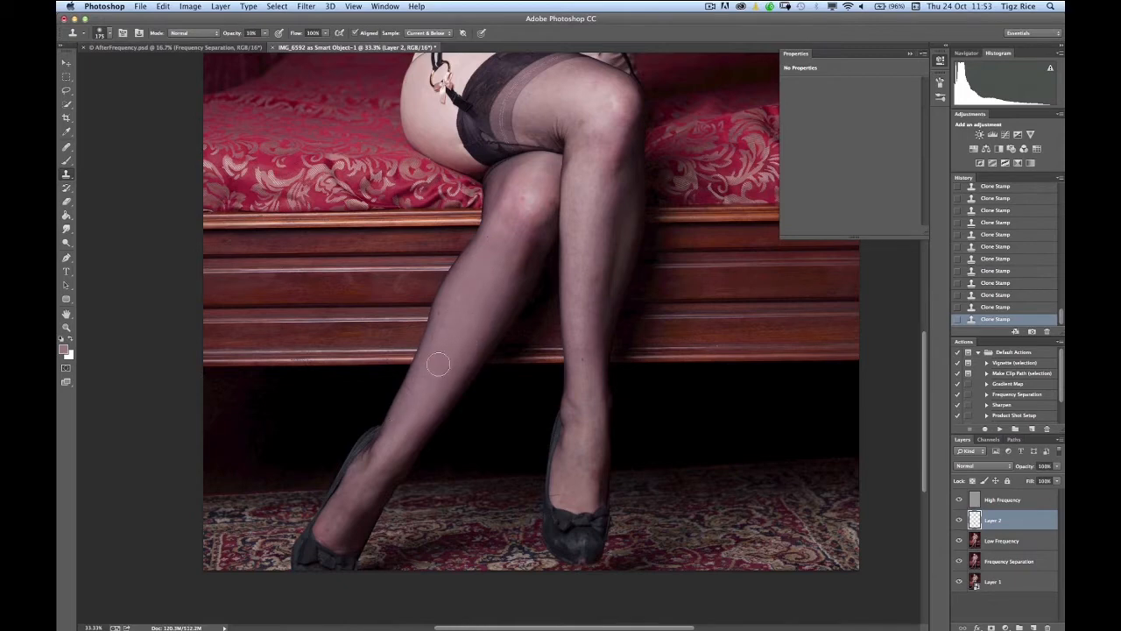
# Compare the legs with Layer 2 hidden and shown, and inspect the shin retouching up close and in the full image.
pyautogui.click(957, 521)
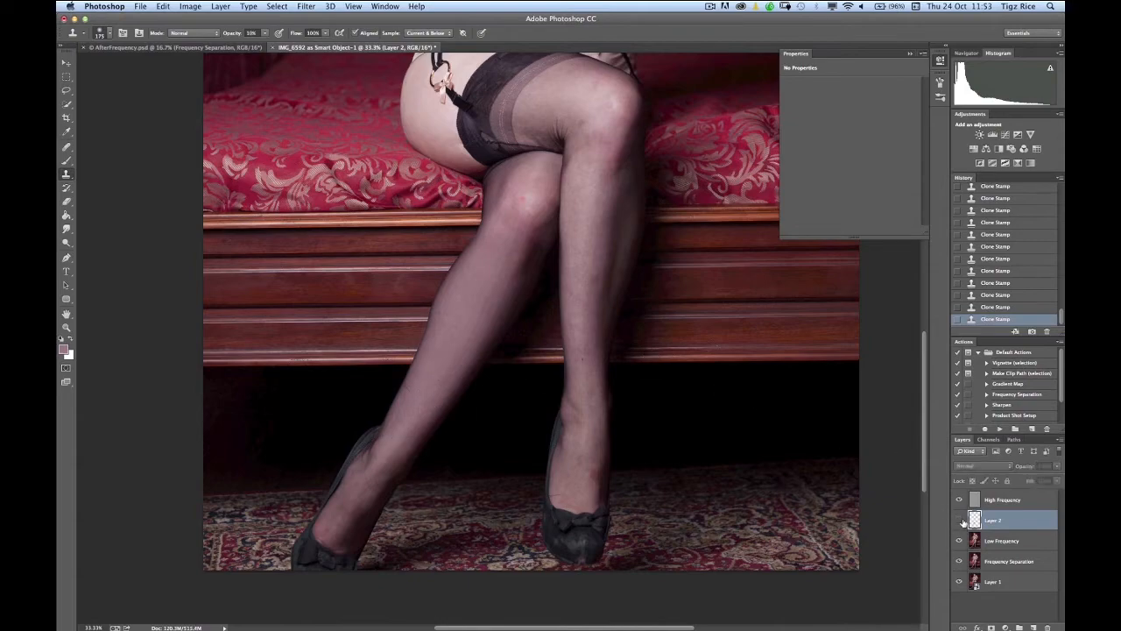
pyautogui.click(957, 521)
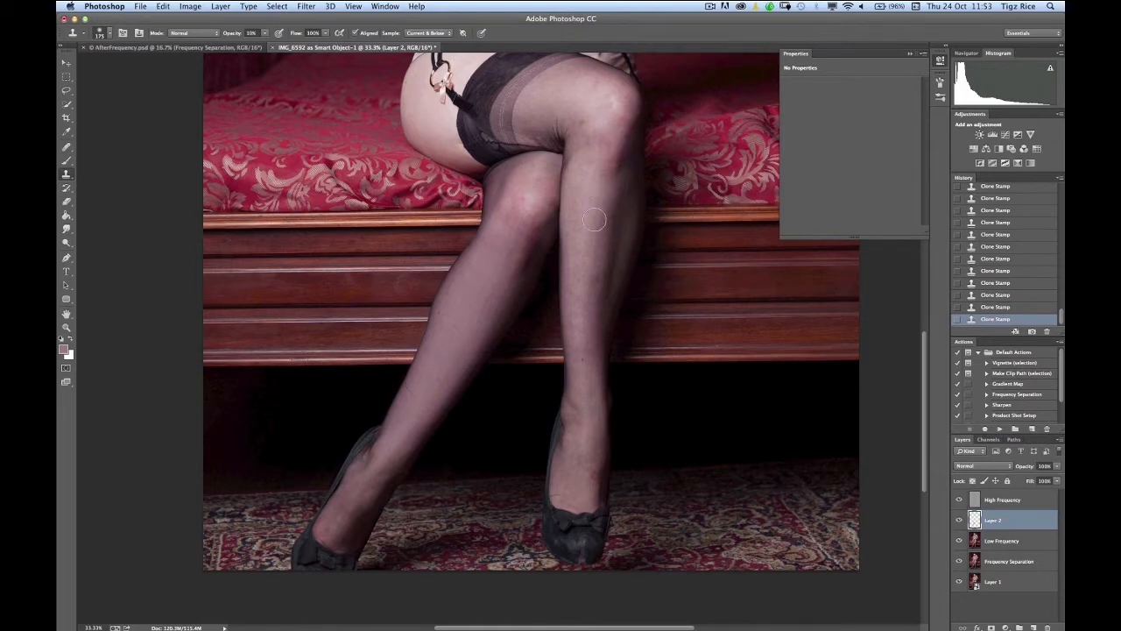
pyautogui.press('super+equal')
pyautogui.press('super+equal')
pyautogui.press('super+equal')
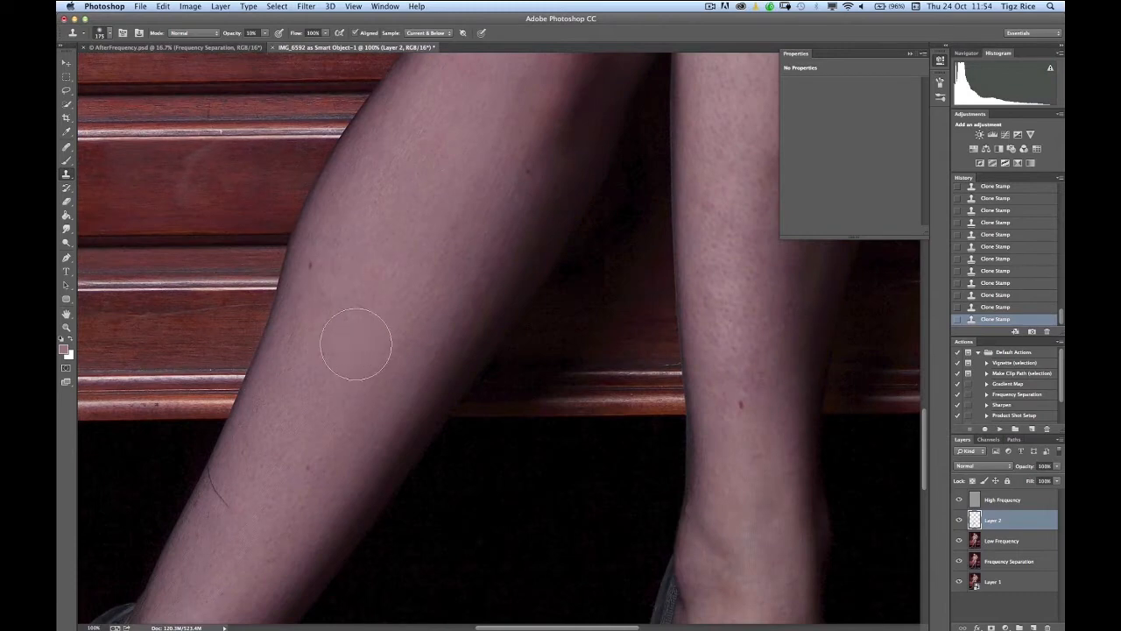
pyautogui.press('super+0')
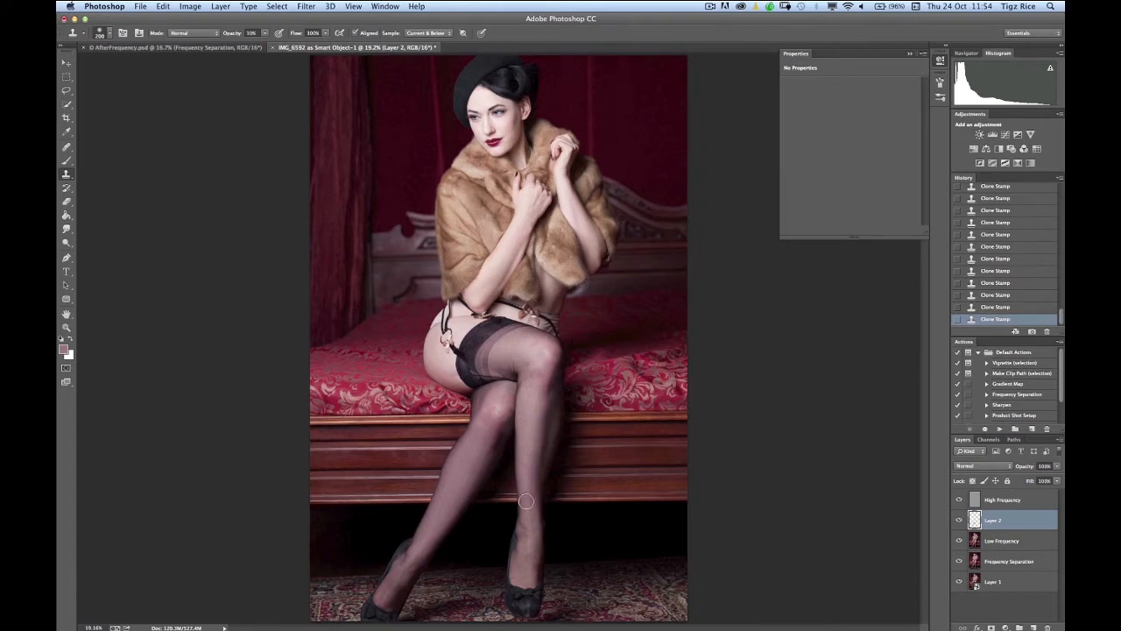
# Even out the bed's wooden panel beside the crossed legs on Layer 2 using a 125 px Clone Stamp at 10% opacity.
pyautogui.press('super+equal')
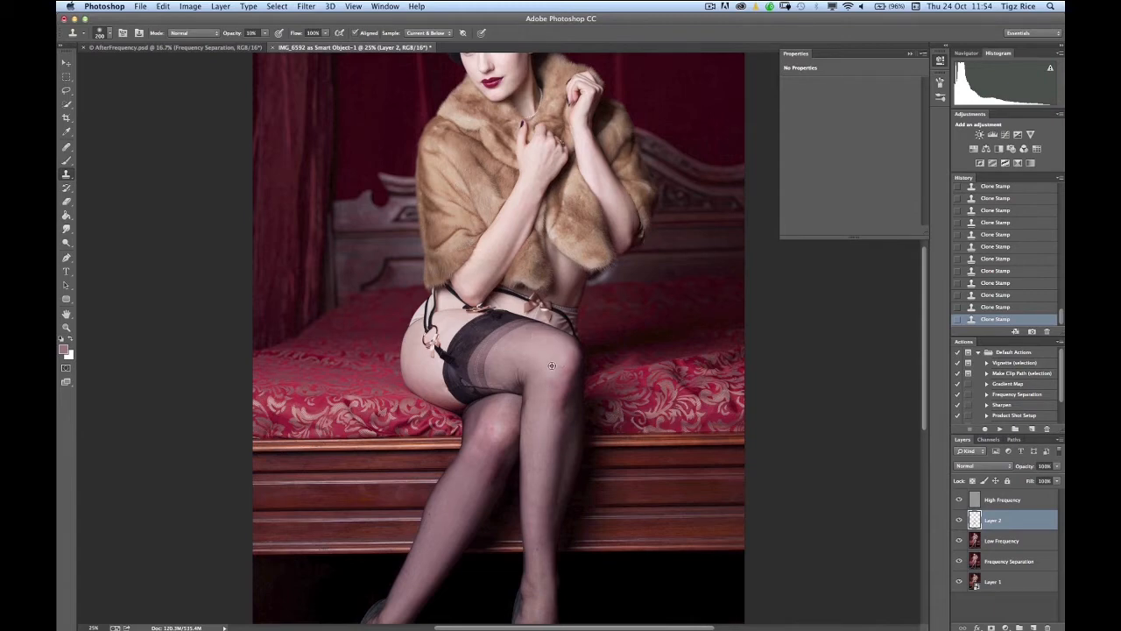
pyautogui.moveTo(540, 468); pyautogui.dragTo(555, 358)
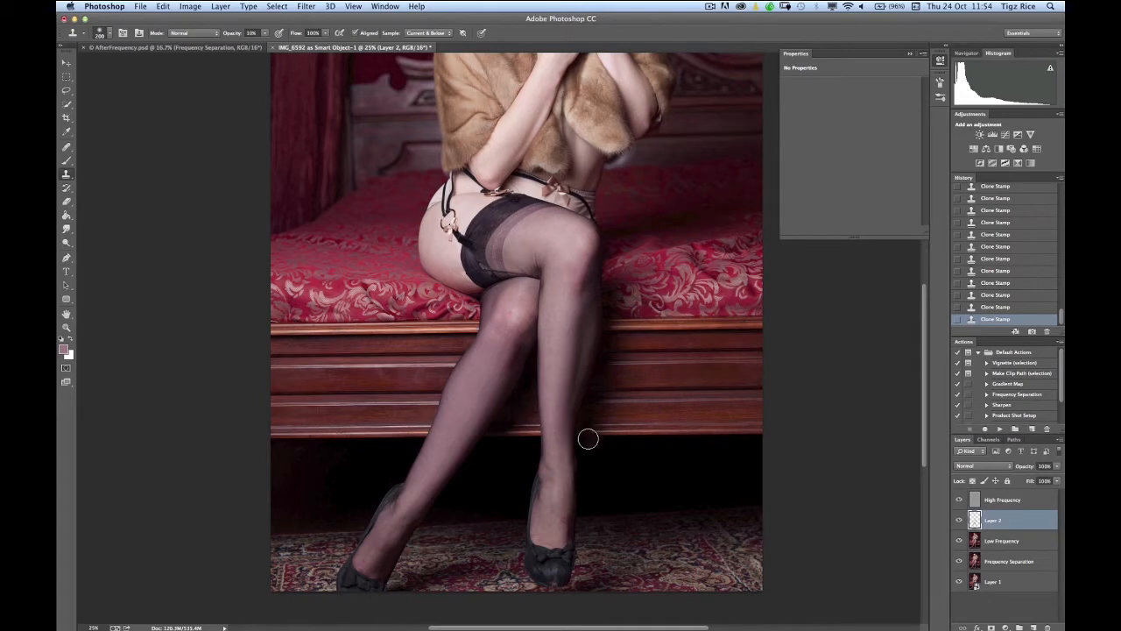
pyautogui.press('[')
pyautogui.press('super+equal')
pyautogui.press('[')
pyautogui.press('[')
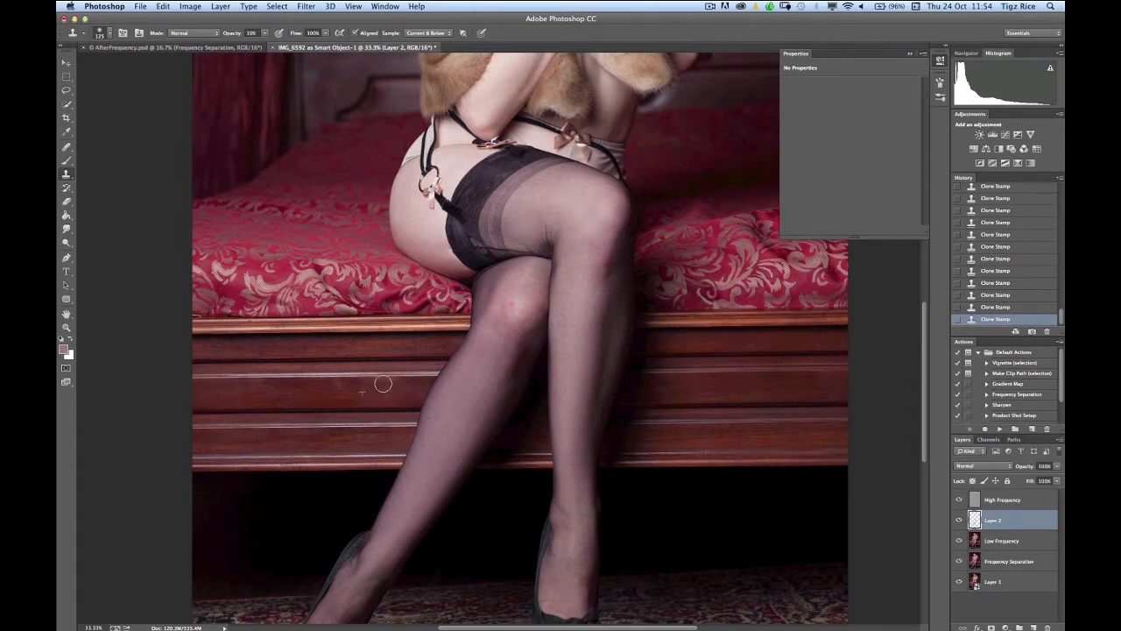
pyautogui.keyDown('alt'); pyautogui.click(377, 382); pyautogui.keyUp('alt')
# Blend the bare thigh skin along the lower stocking-top edge on Layer 2 using a 60 px Clone Stamp at 10% opacity.
pyautogui.scroll(5, 464, 450)
pyautogui.scroll(1, 481, 442)
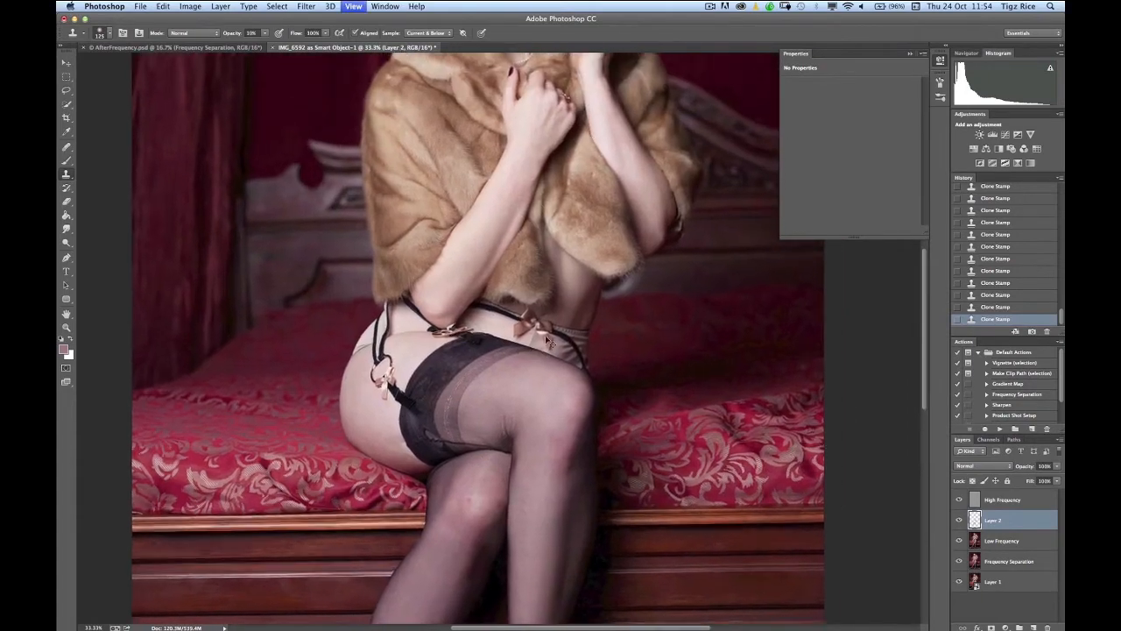
pyautogui.press('super+equal')
pyautogui.press('super+equal')
pyautogui.scroll(-2, 453, 298)
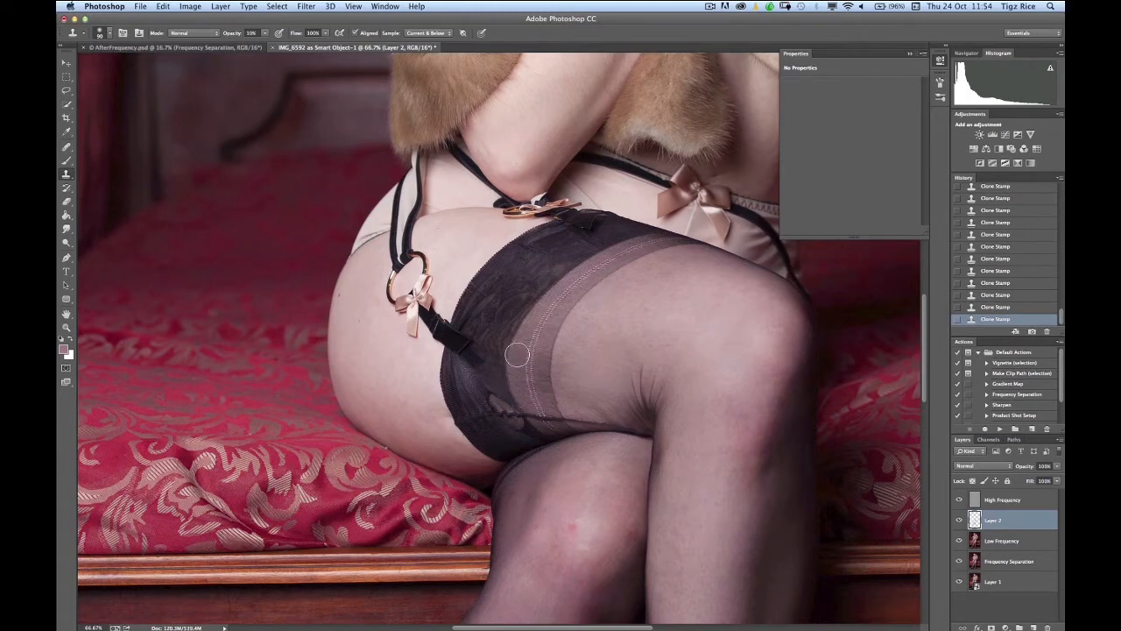
pyautogui.moveTo(423, 411); pyautogui.dragTo(439, 427)
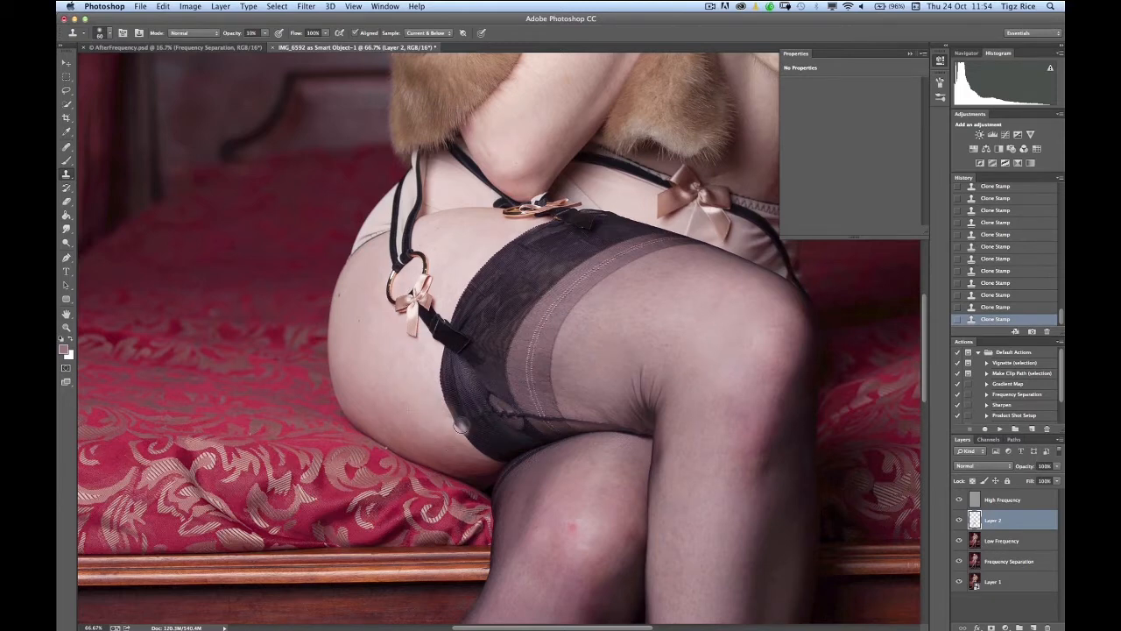
# Add a layer mask to Layer 2 and paint along the stocking-top edge in black with a 20 px brush at 100% opacity.
pyautogui.click(990, 626)
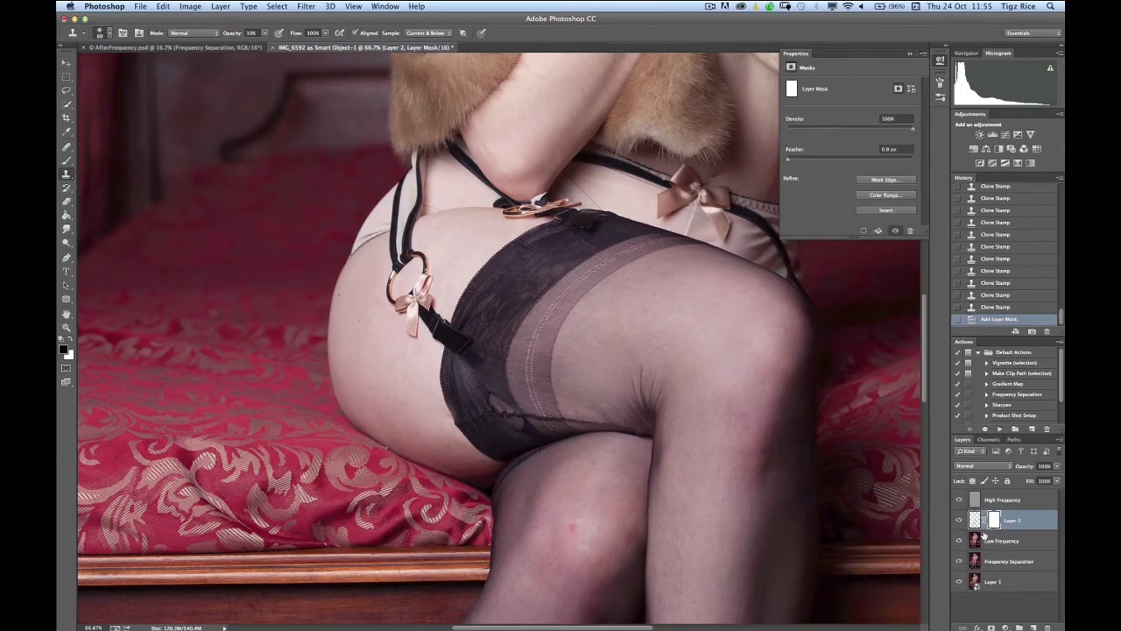
pyautogui.press('super+1')
pyautogui.press('b')
pyautogui.press('[')
pyautogui.press('[')
pyautogui.press('[')
pyautogui.press('[')
pyautogui.press('[')
pyautogui.press('[')
pyautogui.press('[')
pyautogui.press('[')
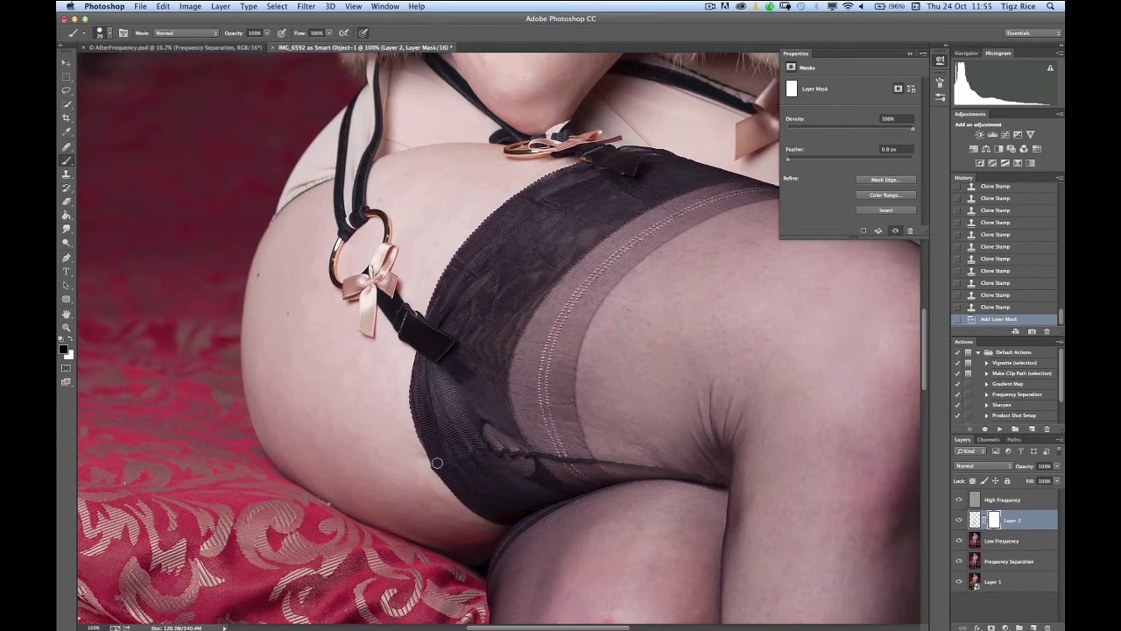
pyautogui.moveTo(431, 379); pyautogui.dragTo(448, 351)
# Compare the full image and the face up close with Layer 2 hidden and shown.
pyautogui.press('super+0')
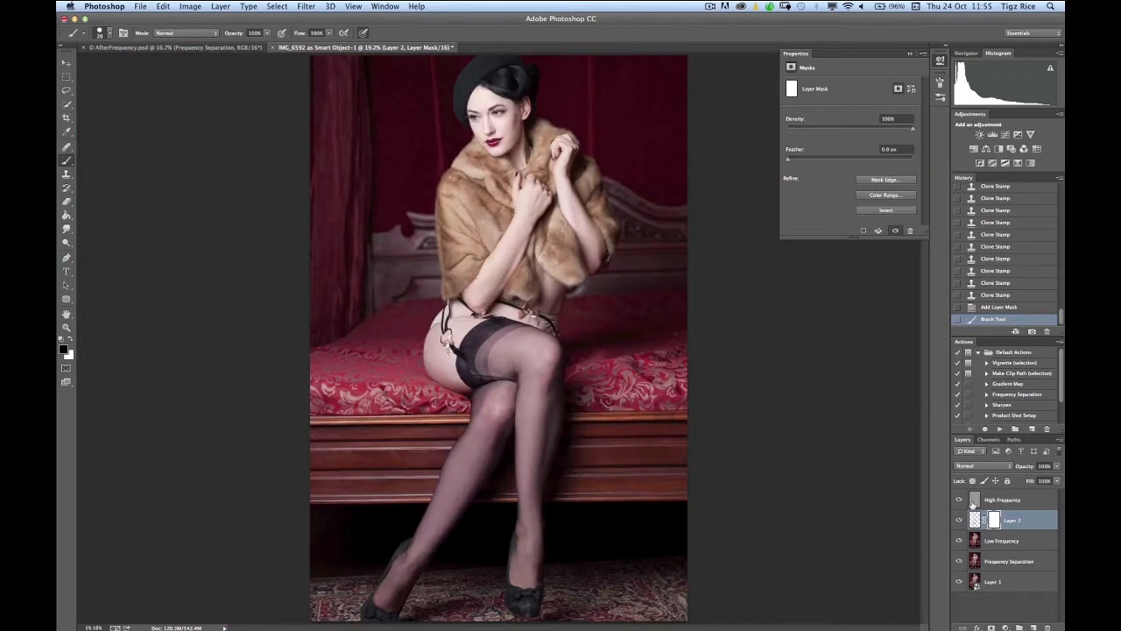
pyautogui.click(959, 522)
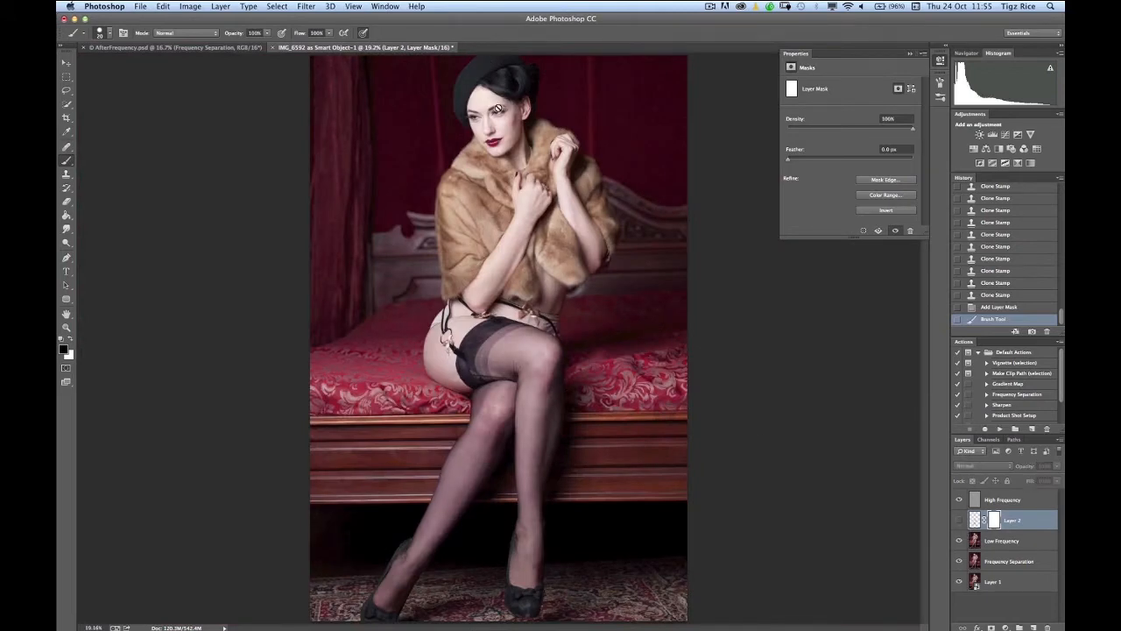
pyautogui.press('super+equal')
pyautogui.scroll(5, 502, 334)
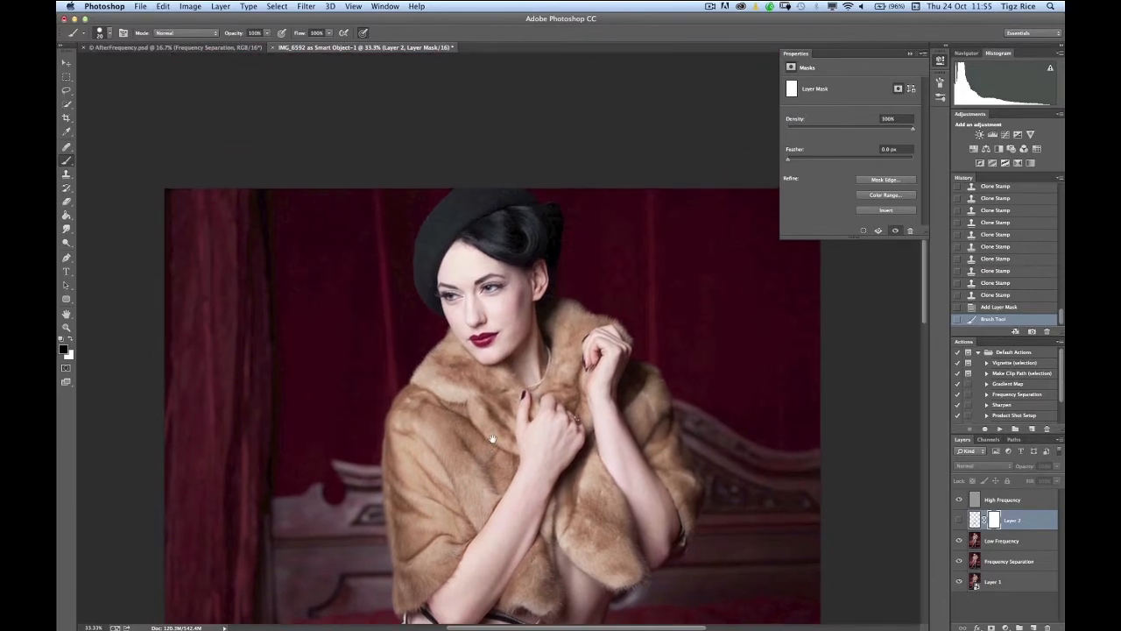
pyautogui.press('super+plus')
pyautogui.press('super+plus')
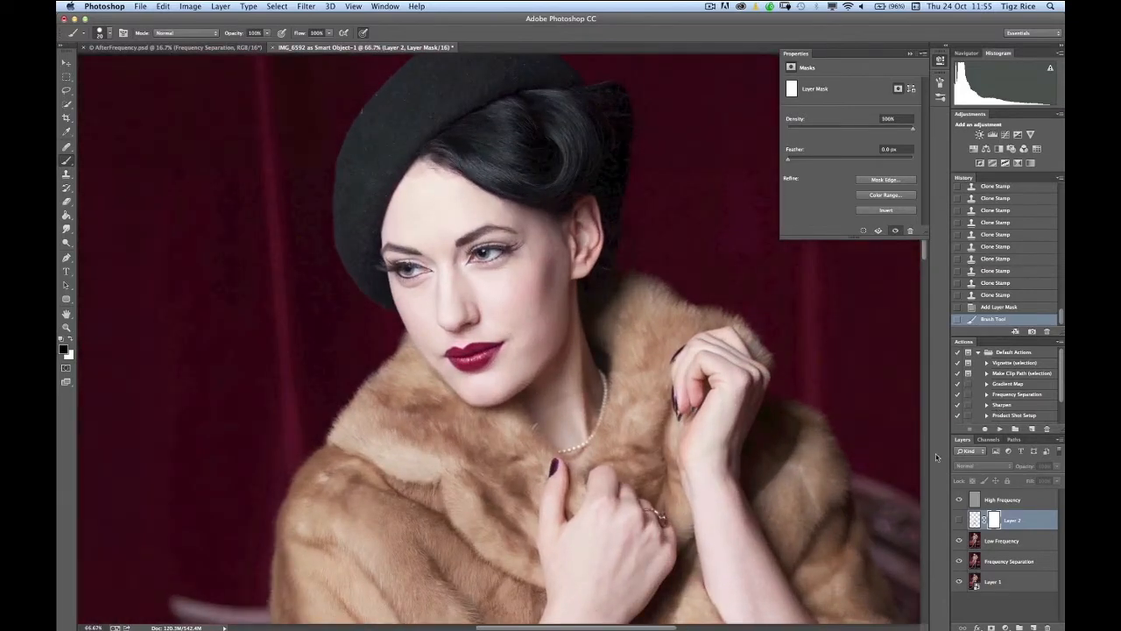
pyautogui.click(959, 519)
pyautogui.click(958, 522)
pyautogui.click(959, 525)
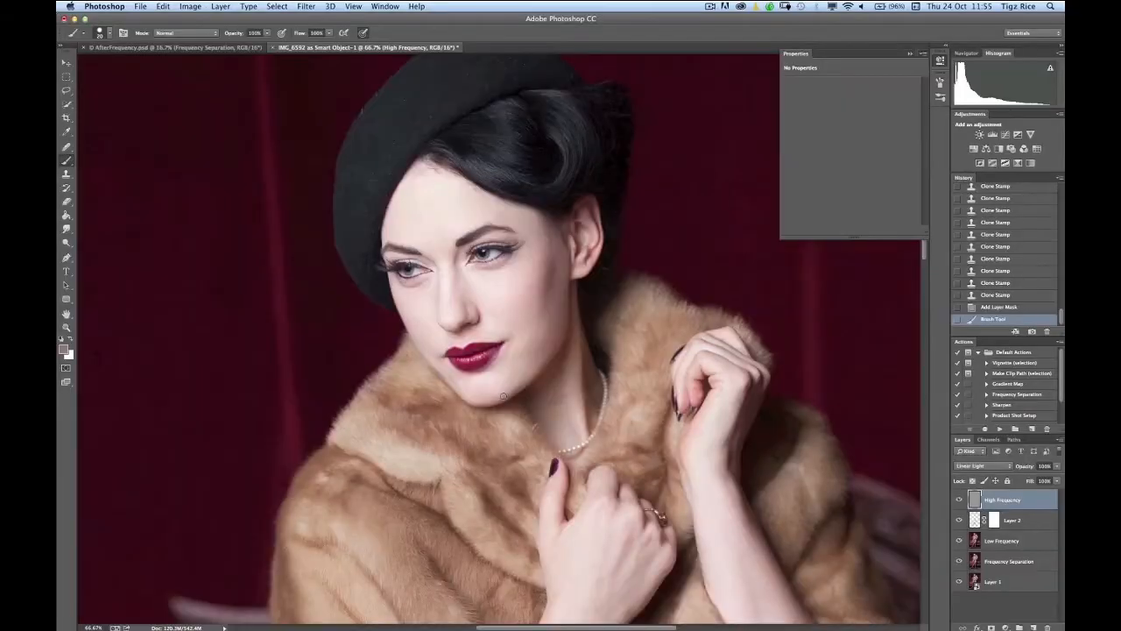
# On the High Frequency layer, set the Clone Stamp to sample the Current Layer at 100% opacity with a 50 px brush for the lower leg.
pyautogui.press('super+plus')
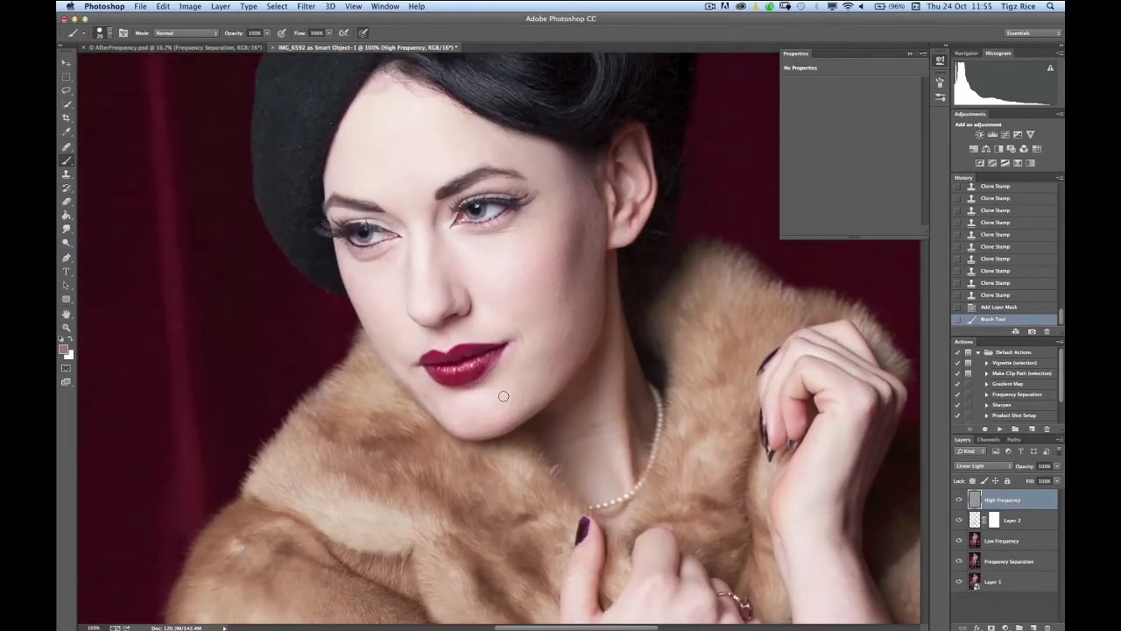
pyautogui.moveTo(533, 570); pyautogui.dragTo(553, 359)
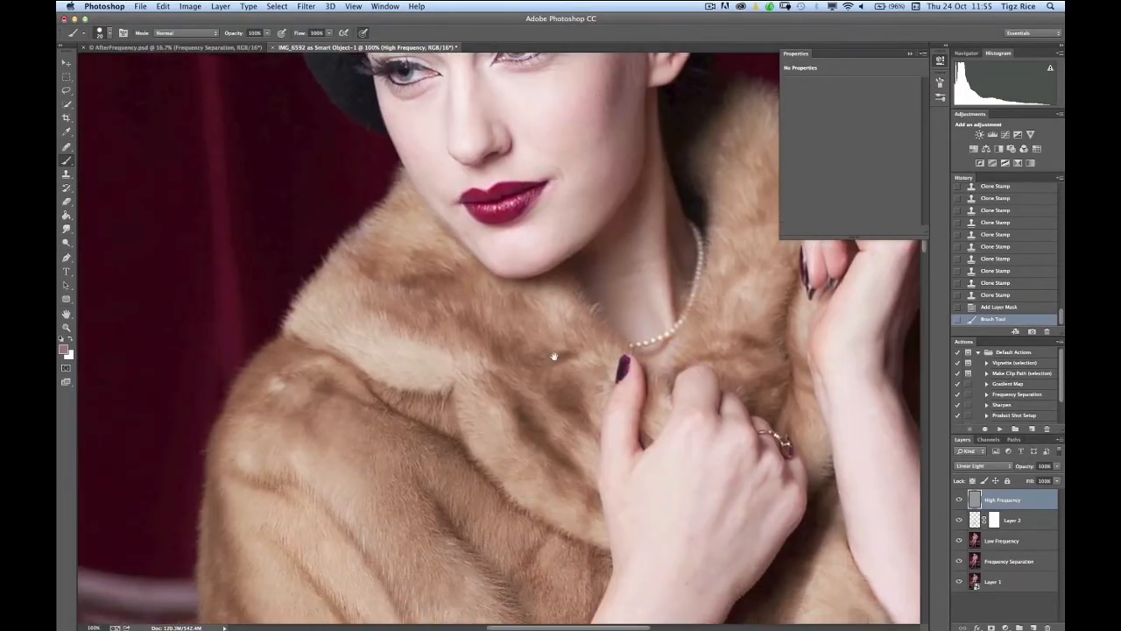
pyautogui.scroll(-20, 543, 516)
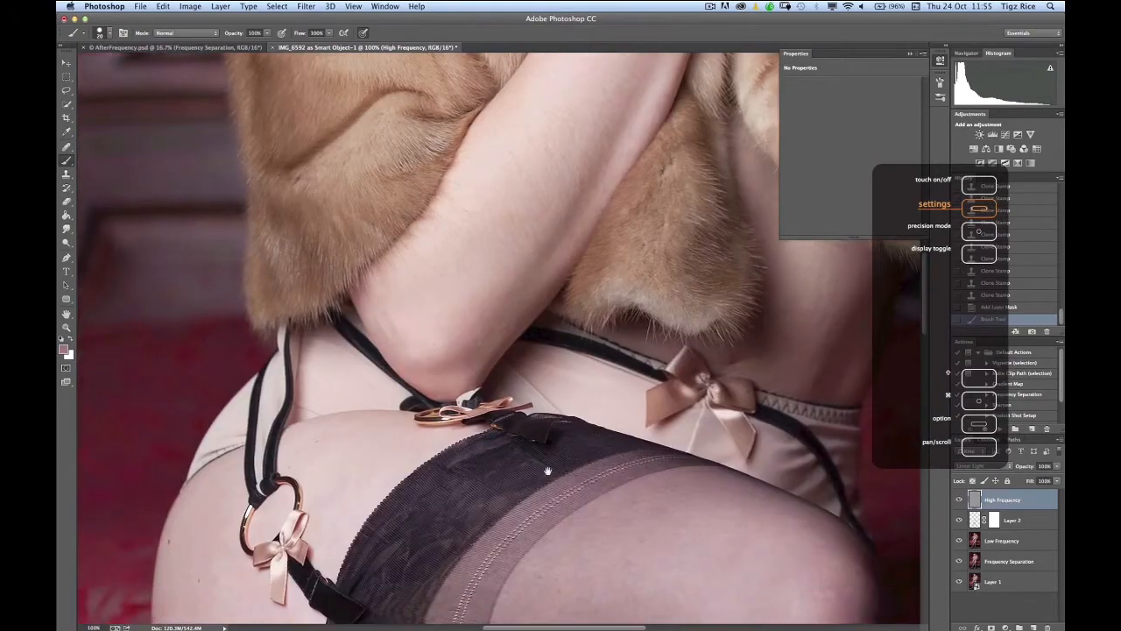
pyautogui.scroll(-20, 497, 300)
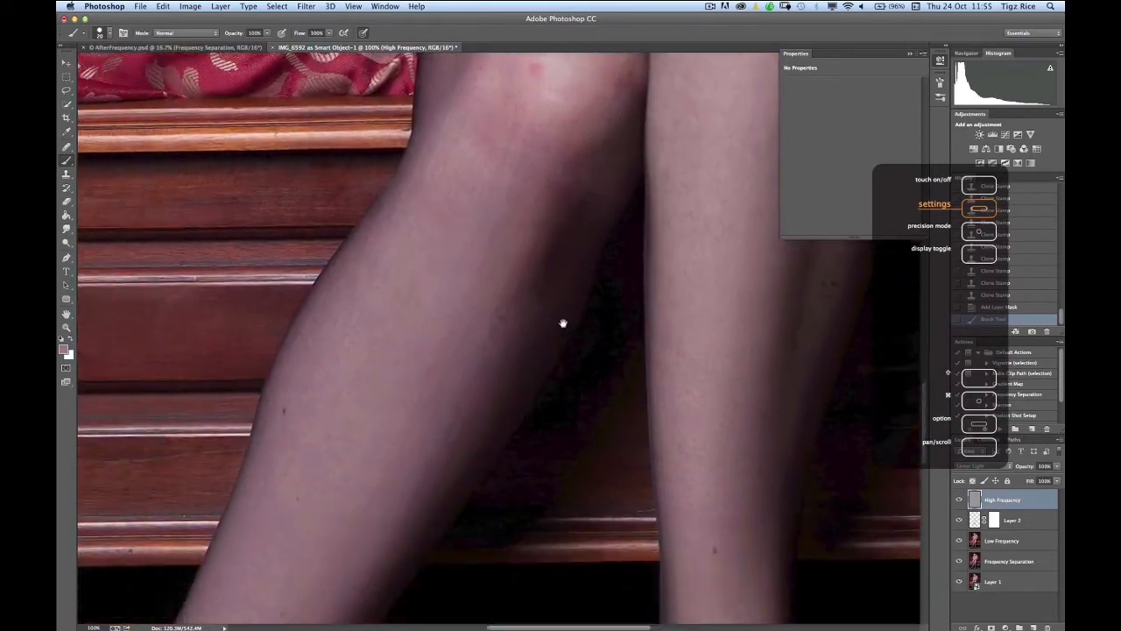
pyautogui.scroll(-5, 595, 293)
pyautogui.hscroll(-5, 595, 294)
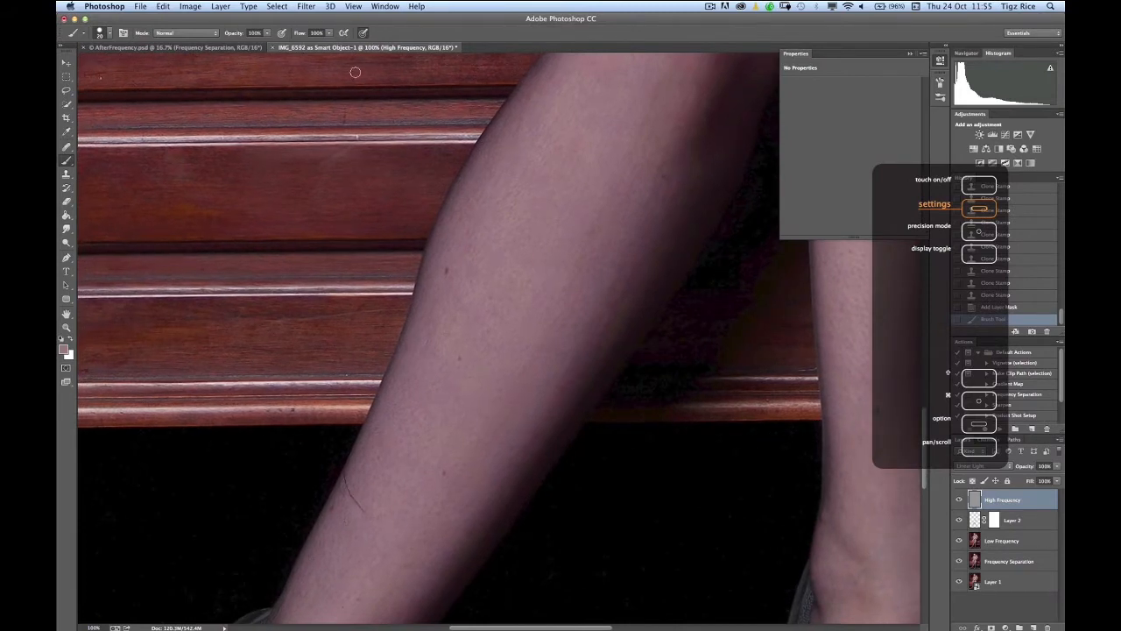
pyautogui.press('s')
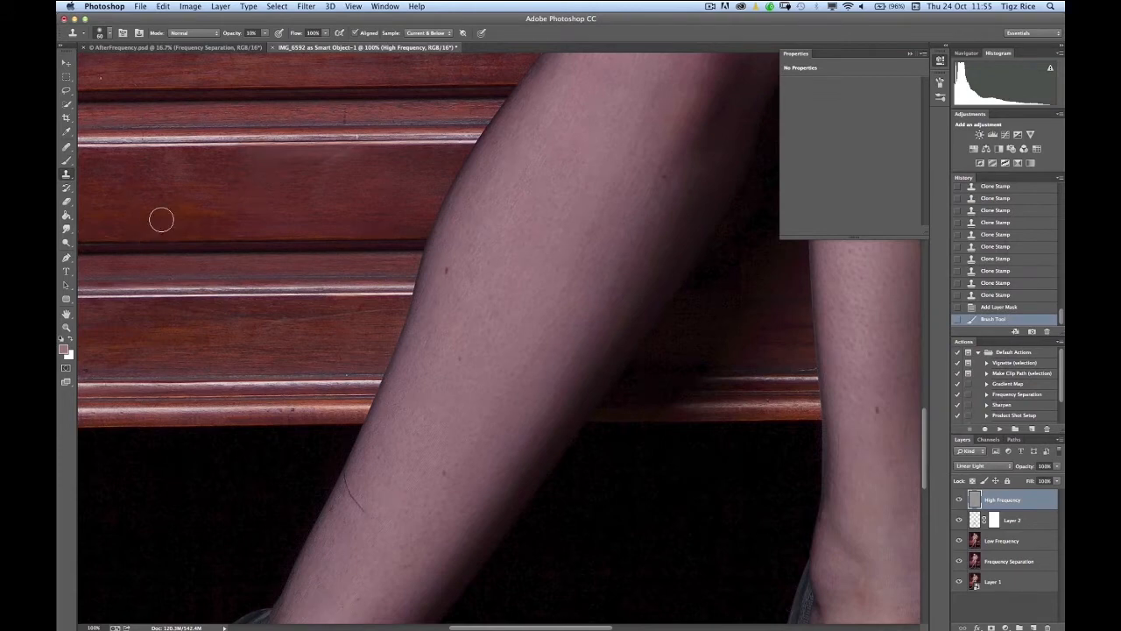
pyautogui.click(416, 32)
pyautogui.click(417, 25)
pyautogui.press('0')
pyautogui.moveTo(487, 338); pyautogui.dragTo(526, 302)
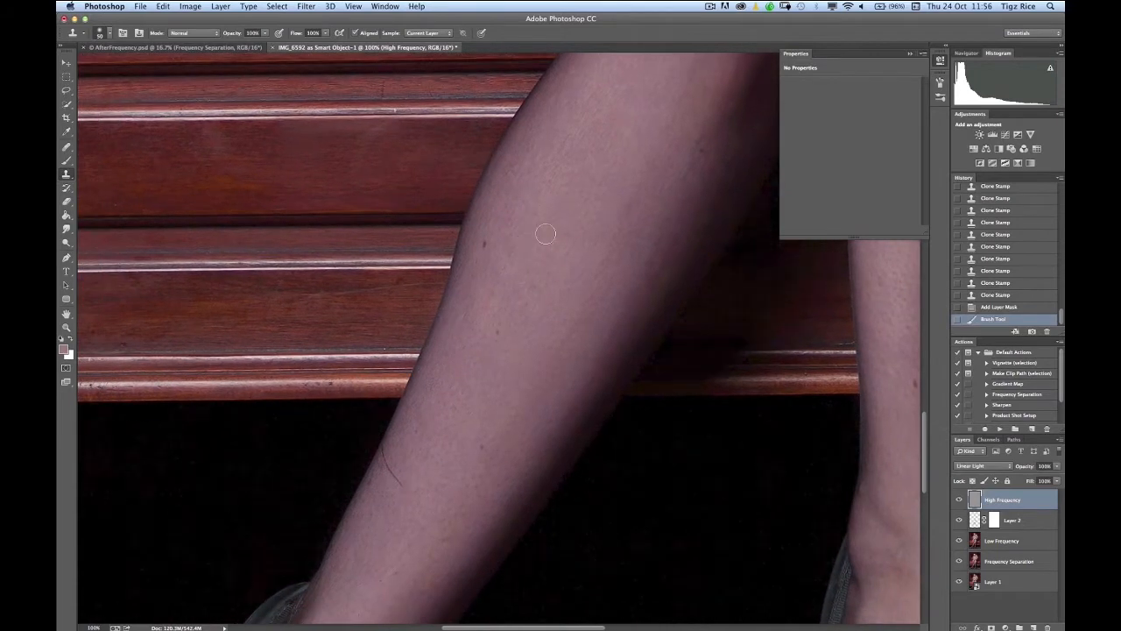
# Clone out the dark spots and the stray hair on the shin of the leg crossed underneath, on the High Frequency layer.
pyautogui.click(484, 243)
pyautogui.click(494, 331)
pyautogui.click(458, 390)
pyautogui.click(389, 480)
pyautogui.click(388, 481)
pyautogui.click(393, 470)
pyautogui.click(392, 464)
pyautogui.click(391, 460)
pyautogui.click(391, 456)
pyautogui.click(387, 457)
pyautogui.click(383, 455)
pyautogui.click(384, 457)
# Remove the small marks below the knee and the mole on the bare hip with the 50 px Clone Stamp.
pyautogui.scroll(5, 485, 401)
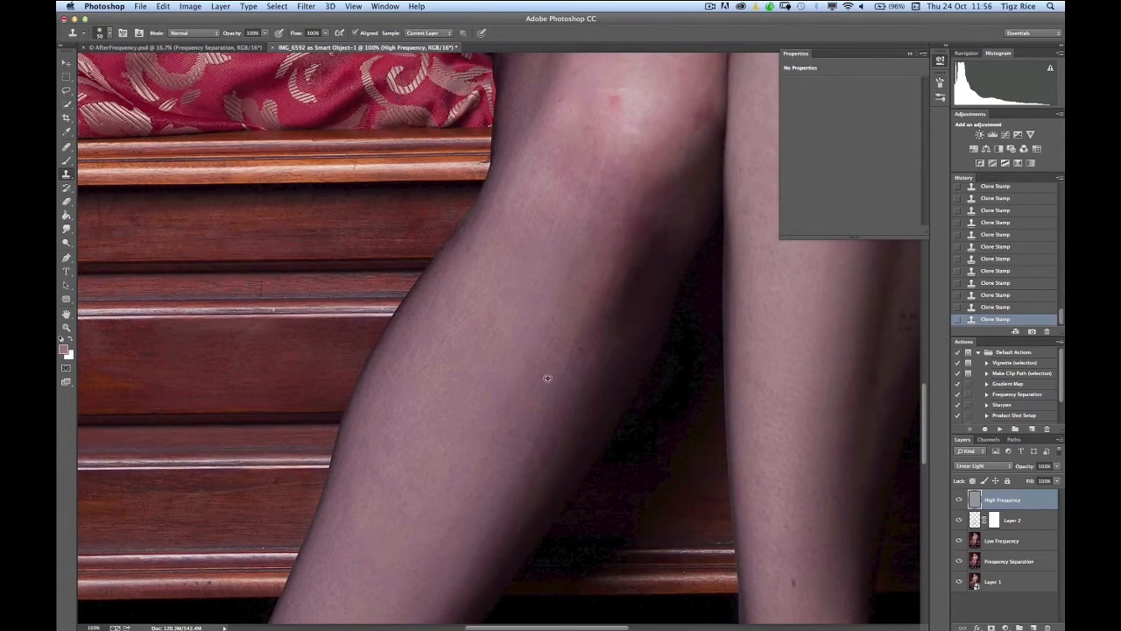
pyautogui.scroll(5, 581, 347)
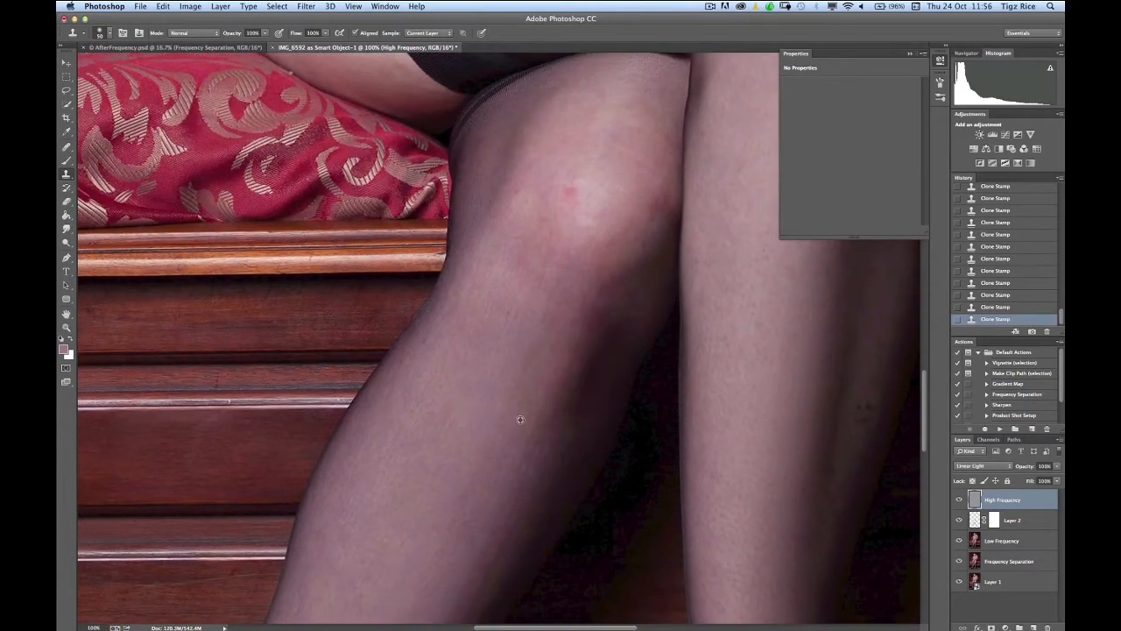
pyautogui.scroll(10, 498, 377)
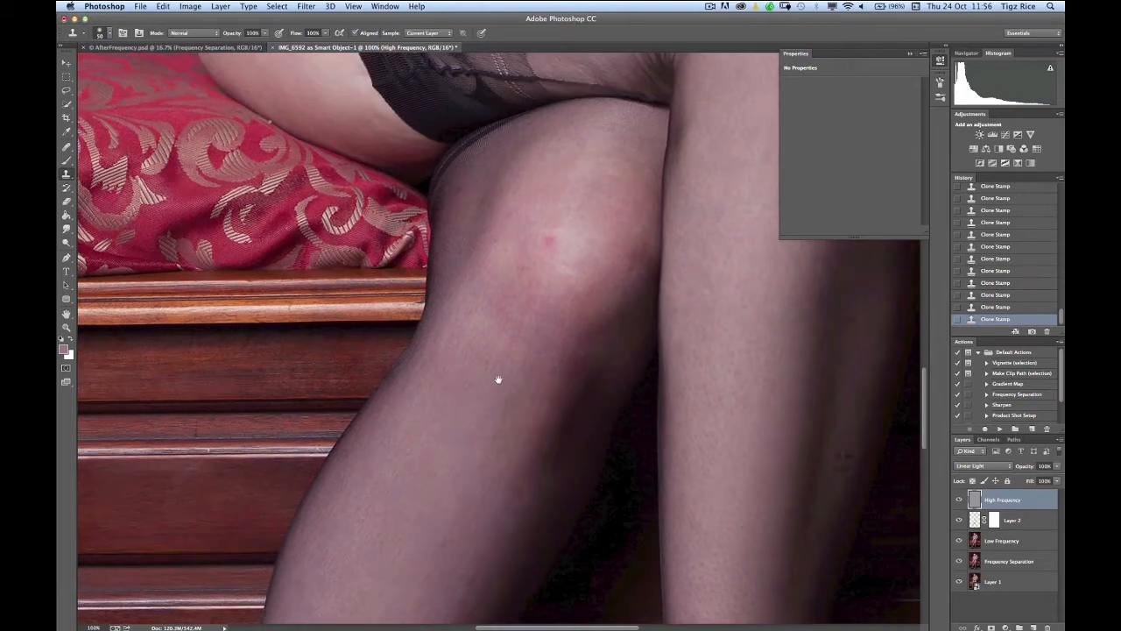
pyautogui.scroll(3, 510, 319)
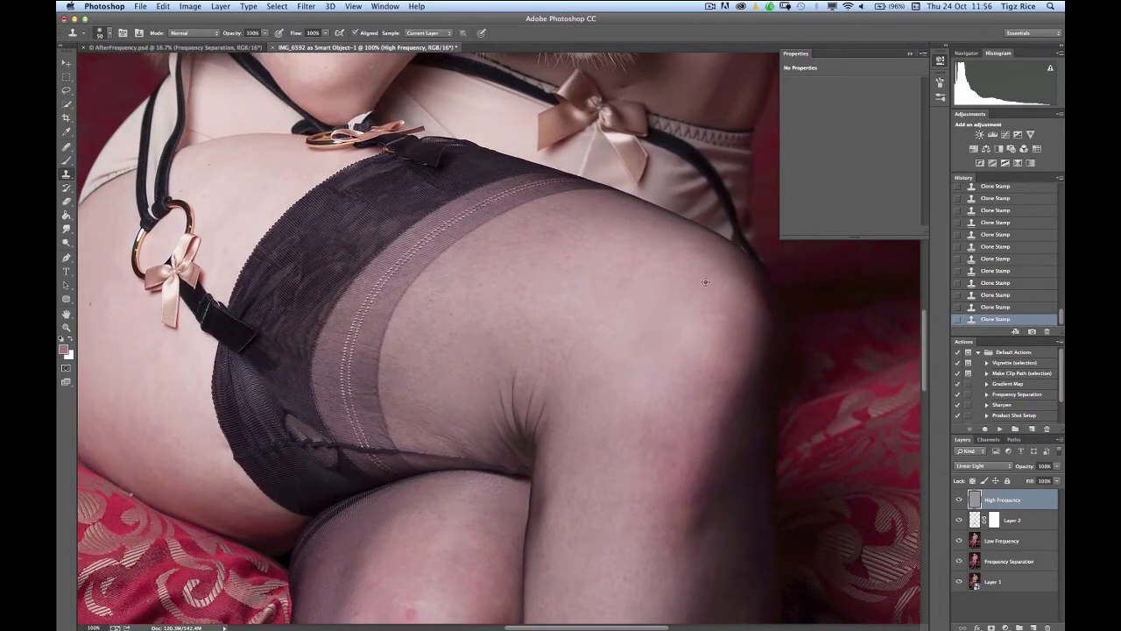
pyautogui.hscroll(-7, 540, 309)
pyautogui.scroll(-2, 538, 265)
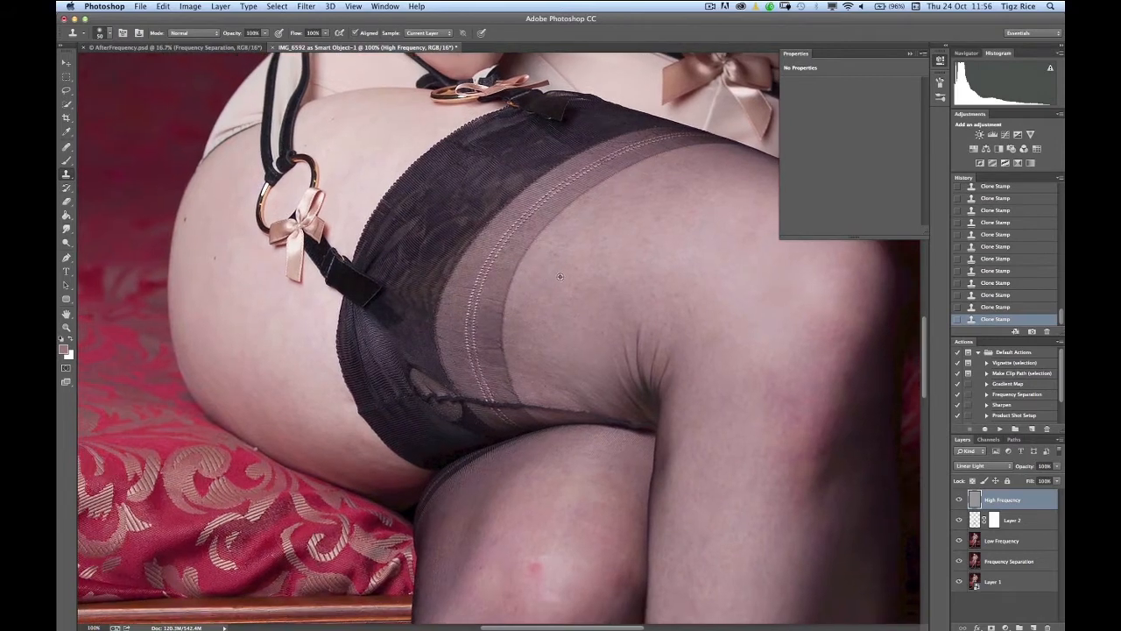
pyautogui.moveTo(216, 254); pyautogui.dragTo(202, 226)
# Clean up the skin texture below the outer eye and across the cheek with a 30 px Clone Stamp on the High Frequency layer.
pyautogui.scroll(10, 196, 260)
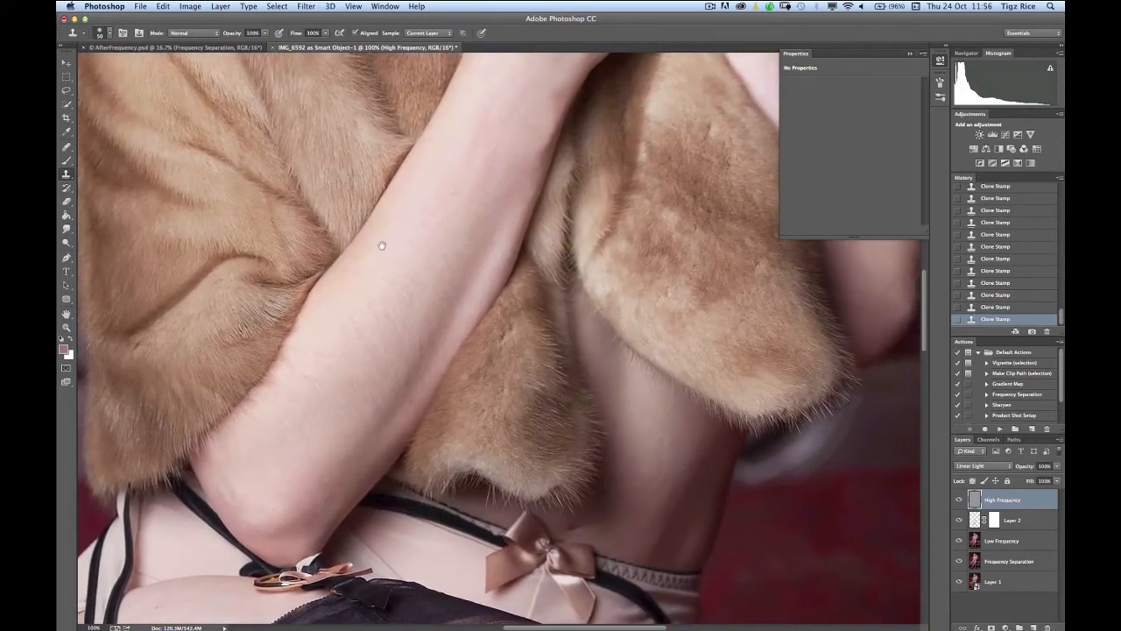
pyautogui.scroll(-4, 359, 211)
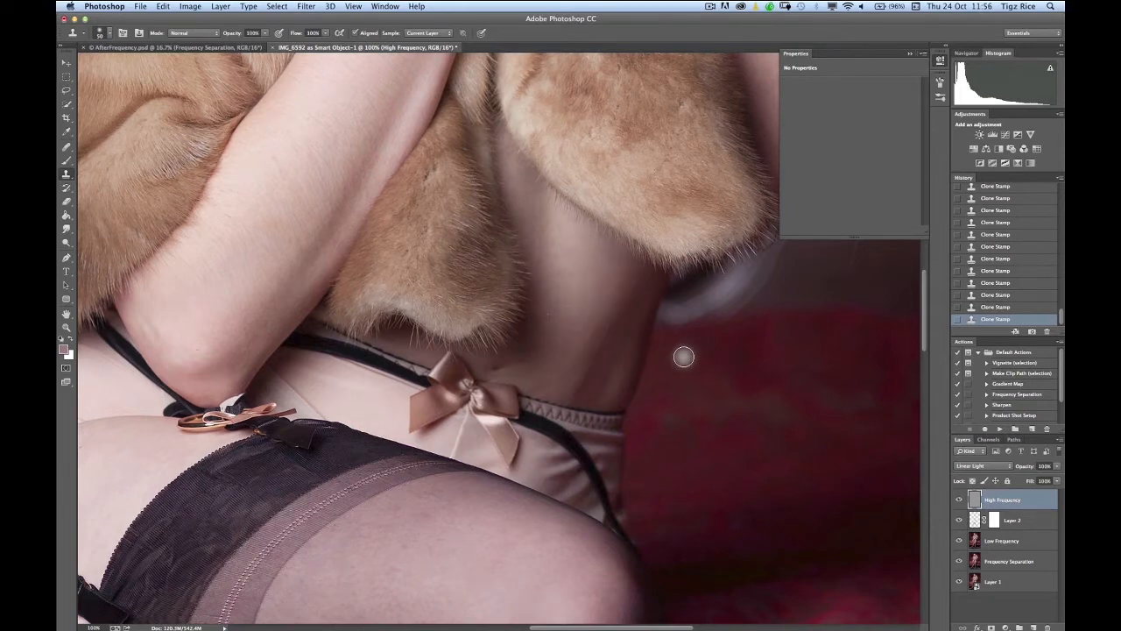
pyautogui.scroll(12, 528, 243)
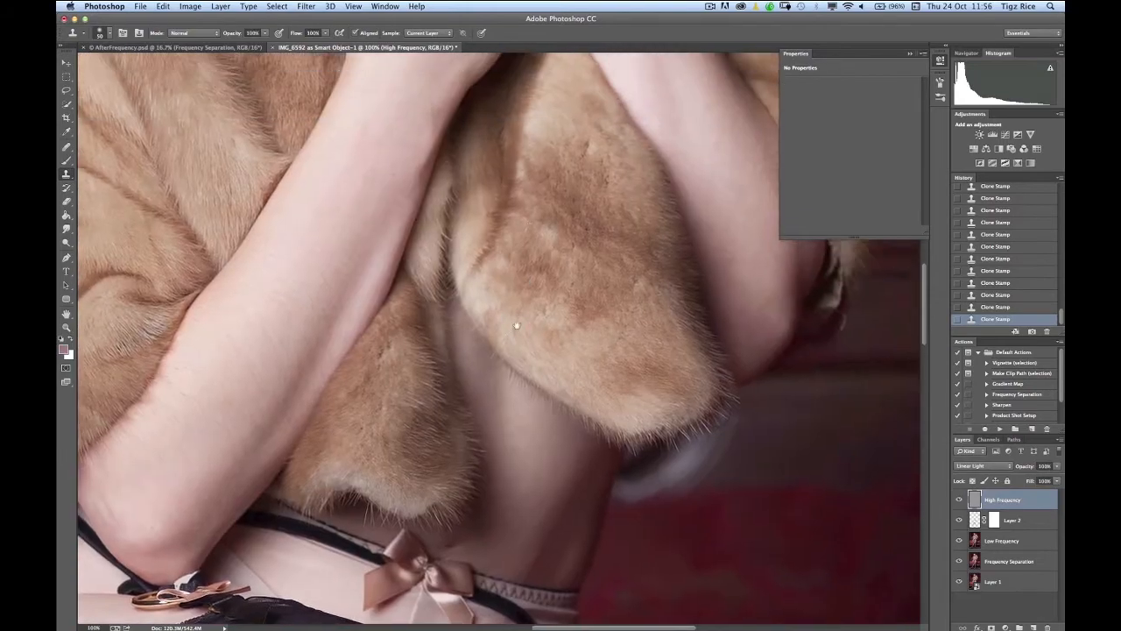
pyautogui.scroll(6, 511, 282)
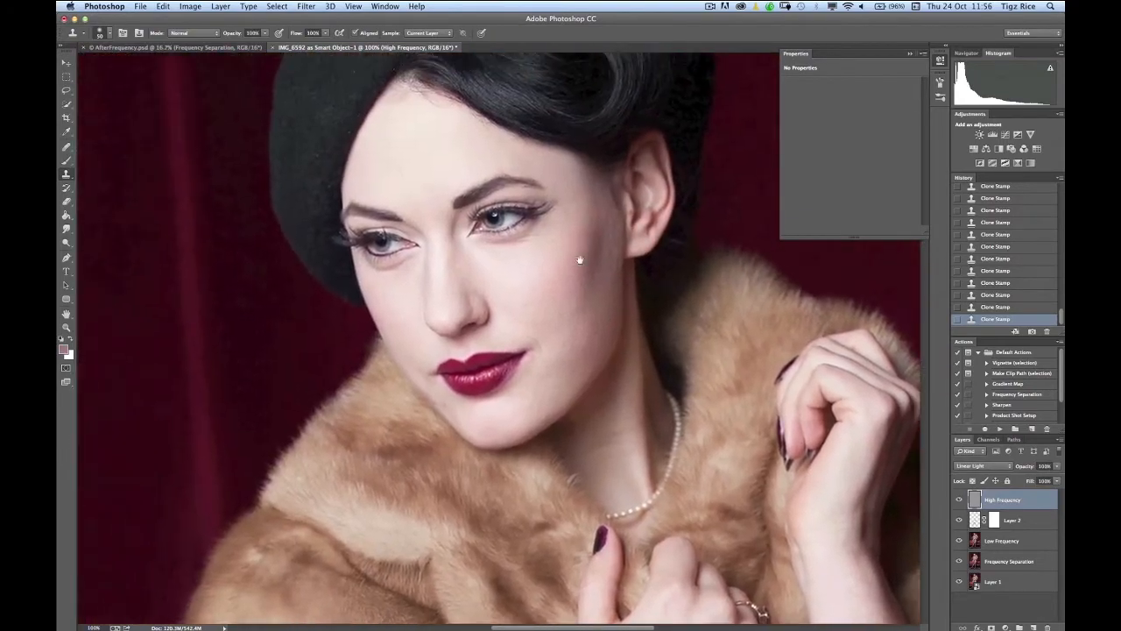
pyautogui.scroll(2, 586, 263)
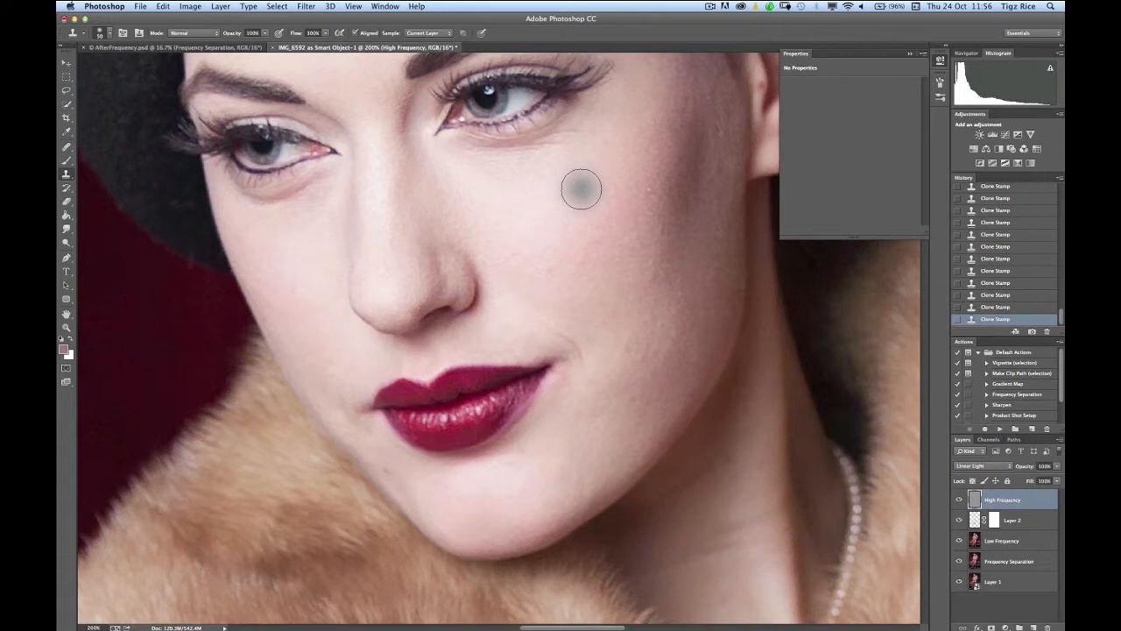
pyautogui.moveTo(526, 235); pyautogui.dragTo(494, 290)
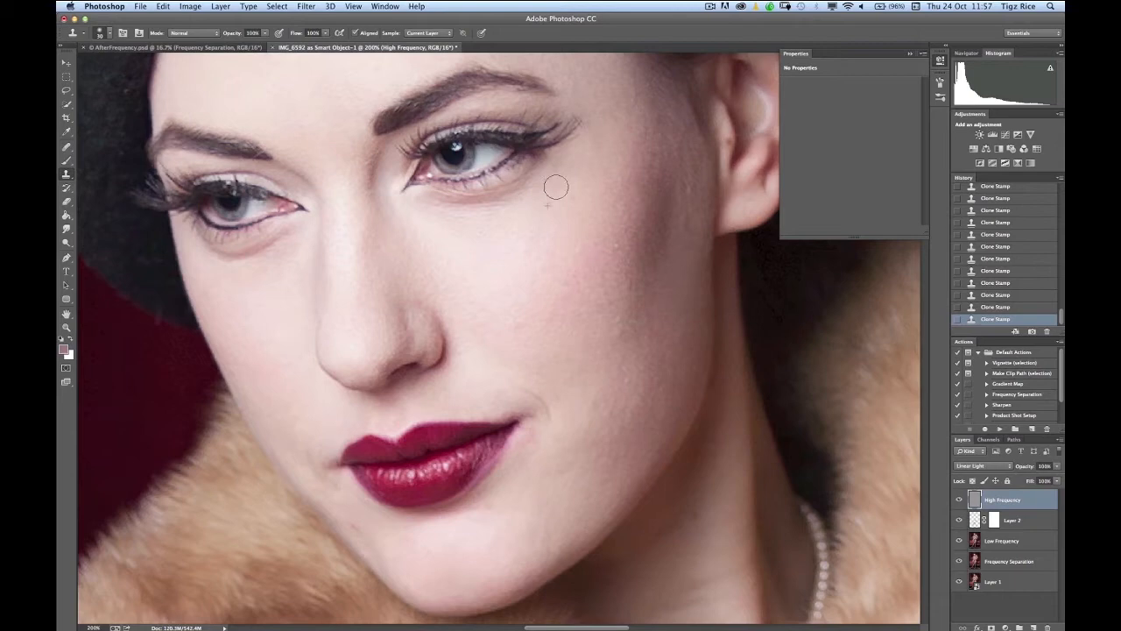
pyautogui.moveTo(550, 215); pyautogui.dragTo(526, 207)
pyautogui.keyDown('alt'); pyautogui.click(512, 301); pyautogui.keyUp('alt')
pyautogui.moveTo(512, 319)
pyautogui.mouseDown()
pyautogui.moveTo(533, 297)
pyautogui.moveTo(551, 292)
pyautogui.moveTo(546, 322)
pyautogui.moveTo(550, 303)
pyautogui.moveTo(604, 290)
pyautogui.mouseUp()
# Smooth the blemishes along the side and bridge of the nose, sampling nearby skin with a Clone Stamp of 20 px or smaller.
pyautogui.scroll(3, 645, 240)
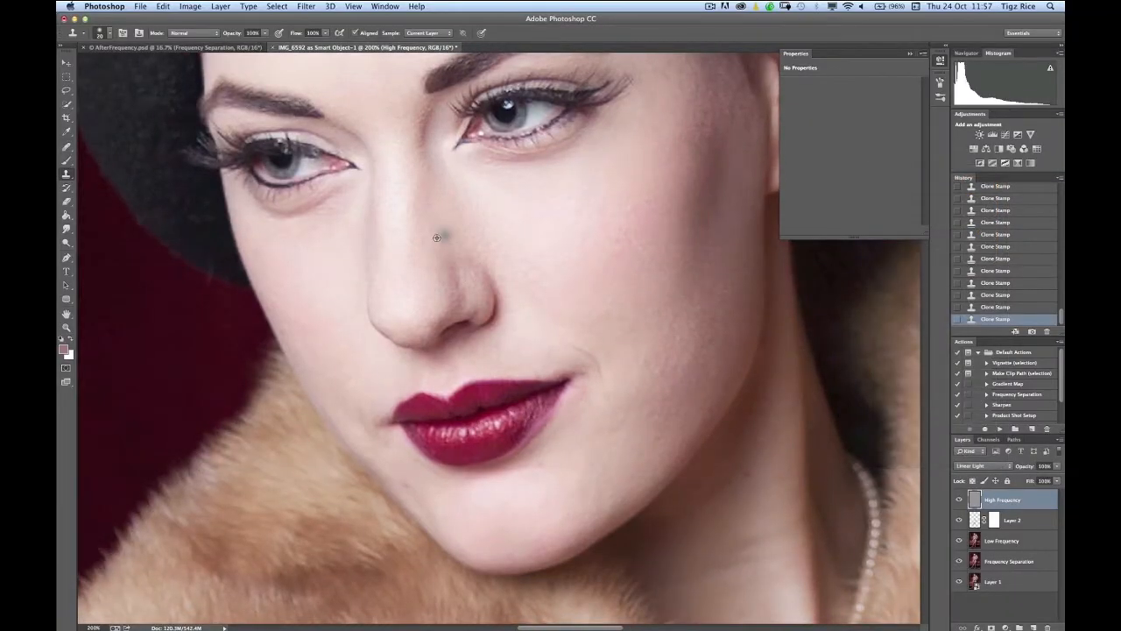
pyautogui.moveTo(422, 251); pyautogui.dragTo(416, 259)
pyautogui.keyDown('alt'); pyautogui.click(410, 182); pyautogui.keyUp('alt')
pyautogui.moveTo(408, 155); pyautogui.dragTo(403, 132)
pyautogui.scroll(5, 511, 230)
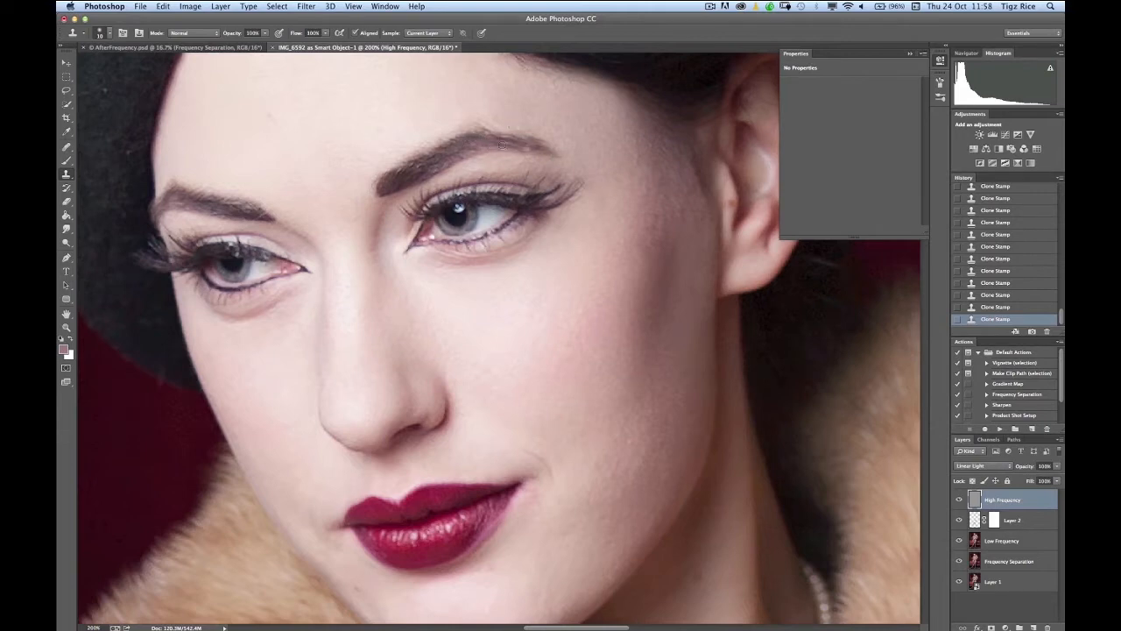
# Sample clean hair above the forehead on the High Frequency layer with a 25 px Clone Stamp.
pyautogui.moveTo(400, 94); pyautogui.dragTo(388, 183)
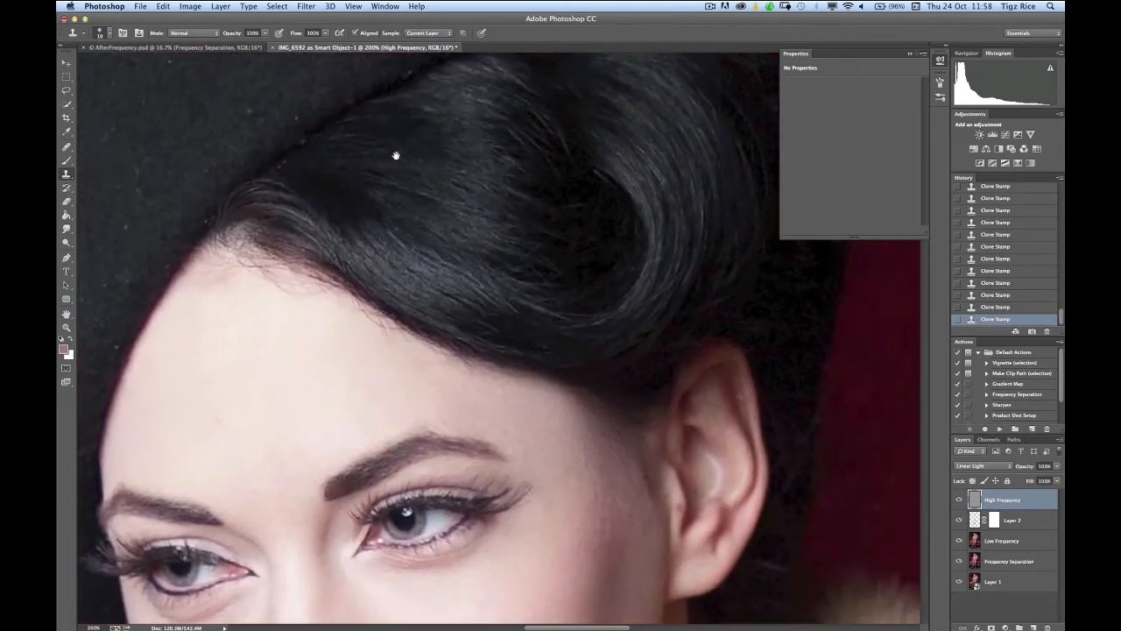
pyautogui.press(']')
pyautogui.press(']')
pyautogui.press(']')
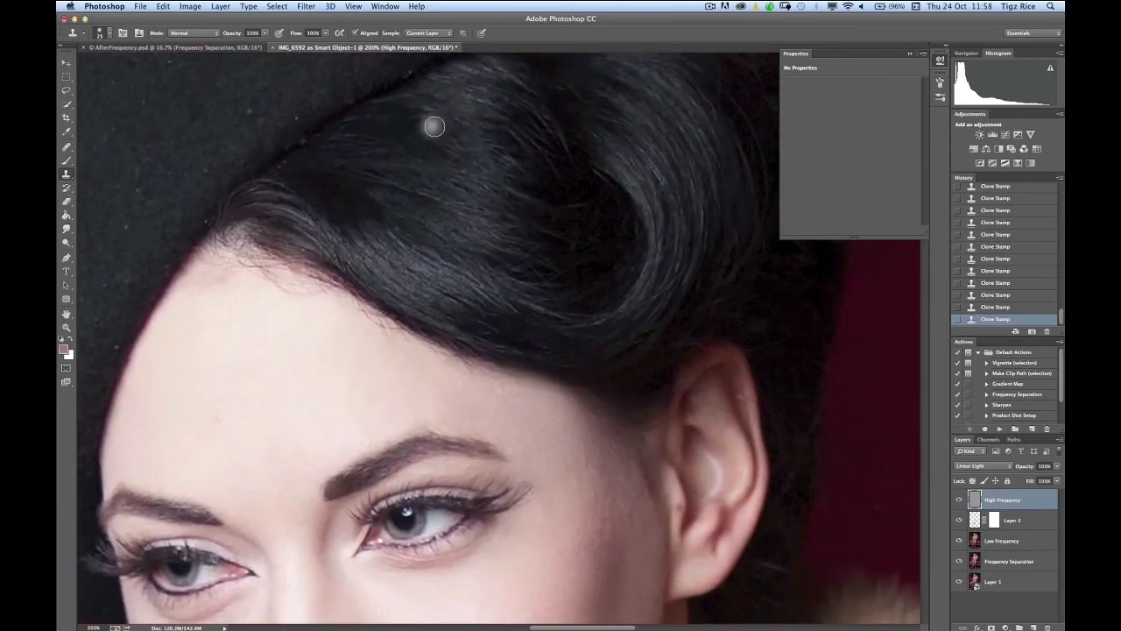
pyautogui.keyDown('alt'); pyautogui.click(467, 107); pyautogui.keyUp('alt')
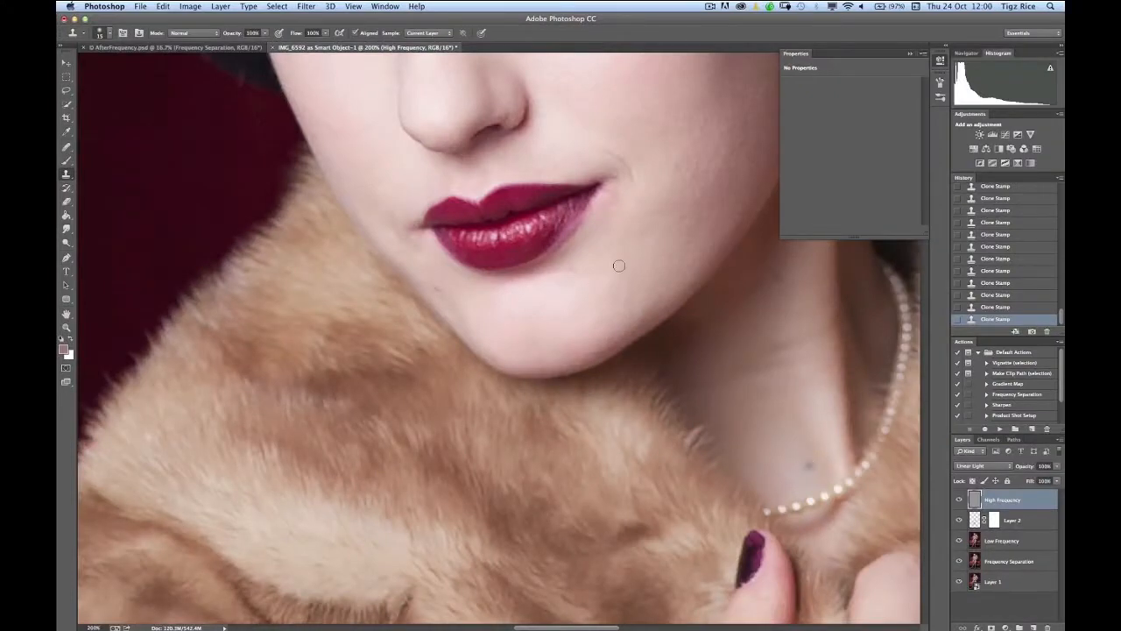
pyautogui.moveTo(647, 188); pyautogui.dragTo(548, 437)
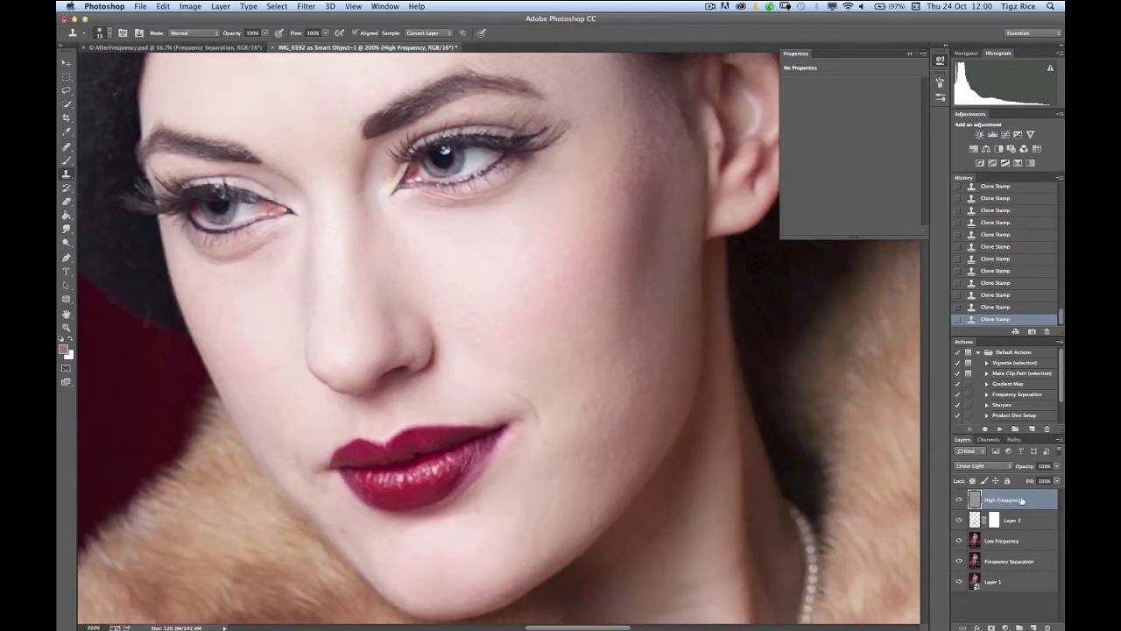
pyautogui.keyDown('shift'); pyautogui.click(1013, 589); pyautogui.keyUp('shift')
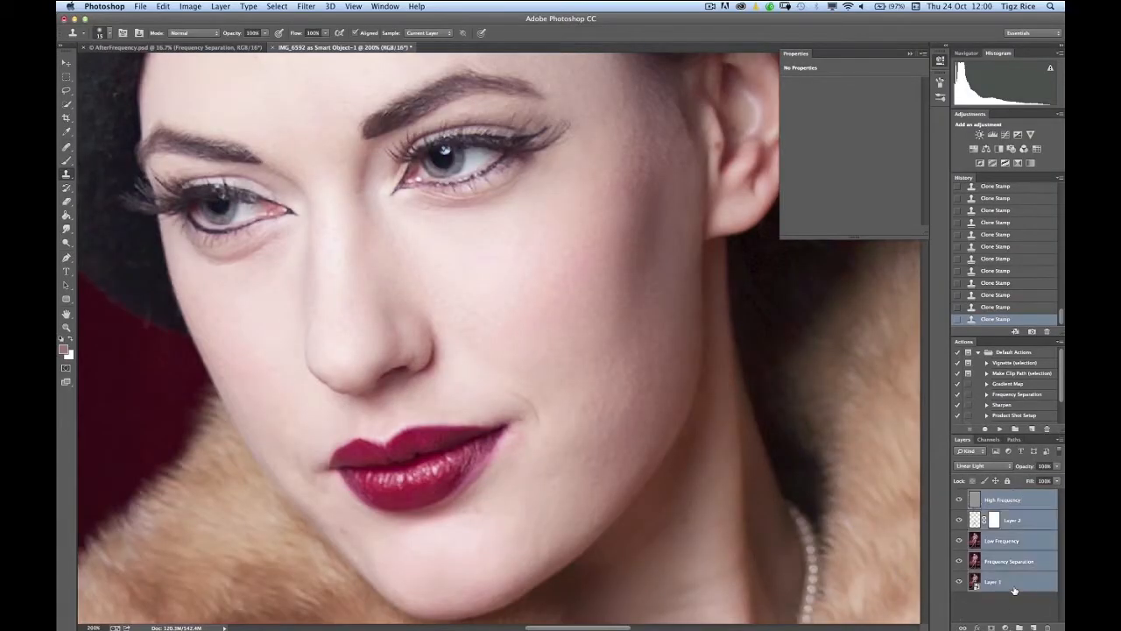
pyautogui.rightClick(1014, 571)
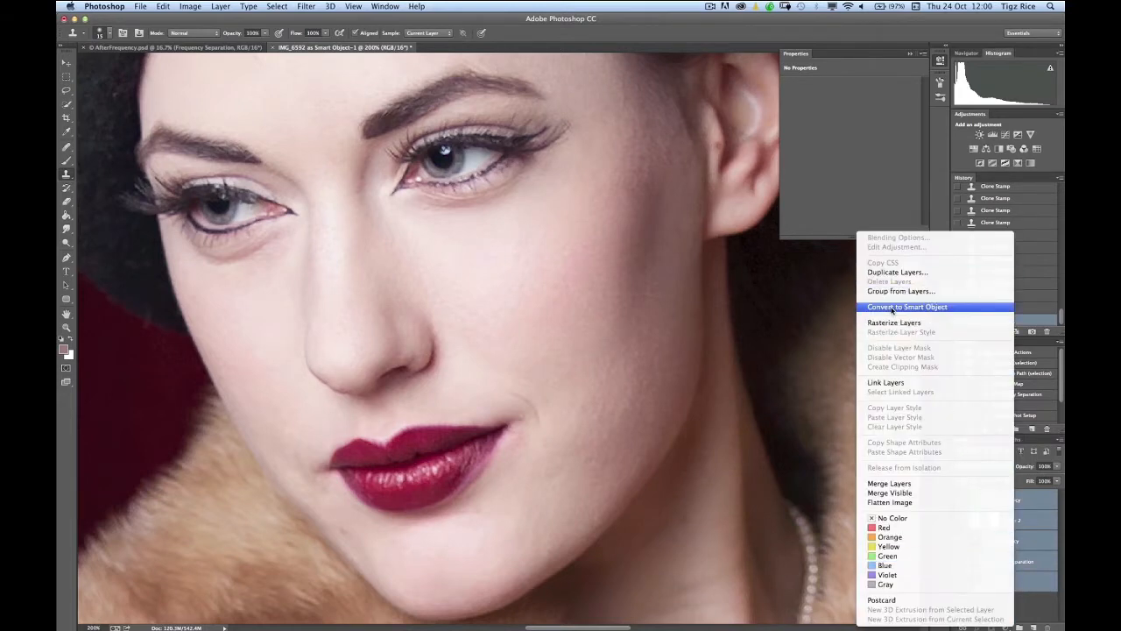
pyautogui.click(700, 281)
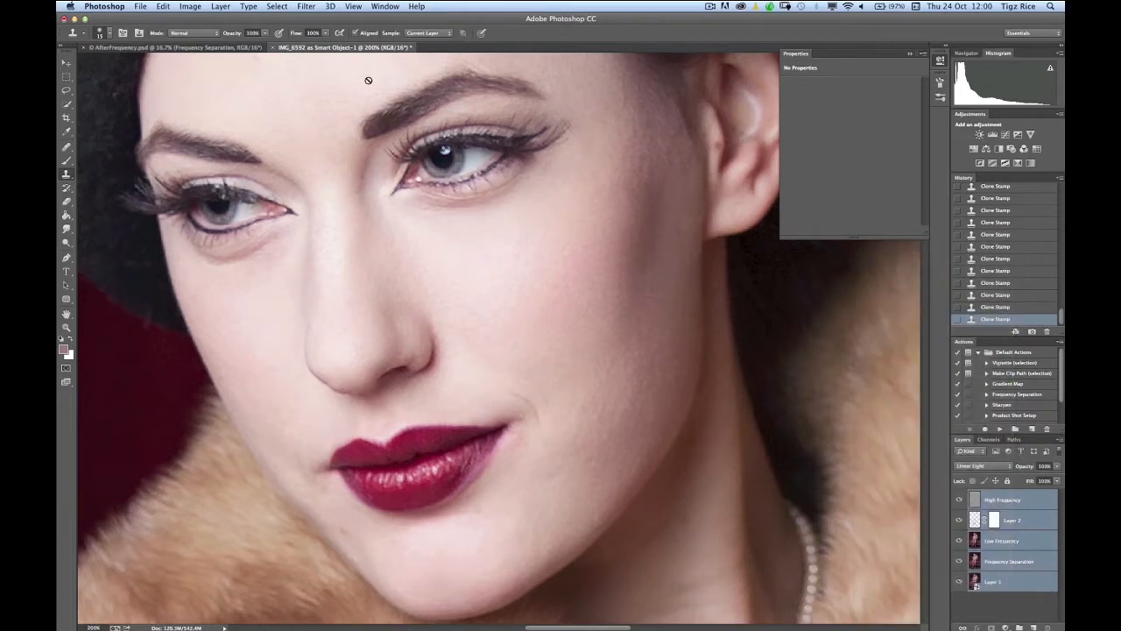
# Switch to the AfterFrequency.psd document and examine the retouched skin closely from the face down to the stockinged legs.
pyautogui.click(190, 48)
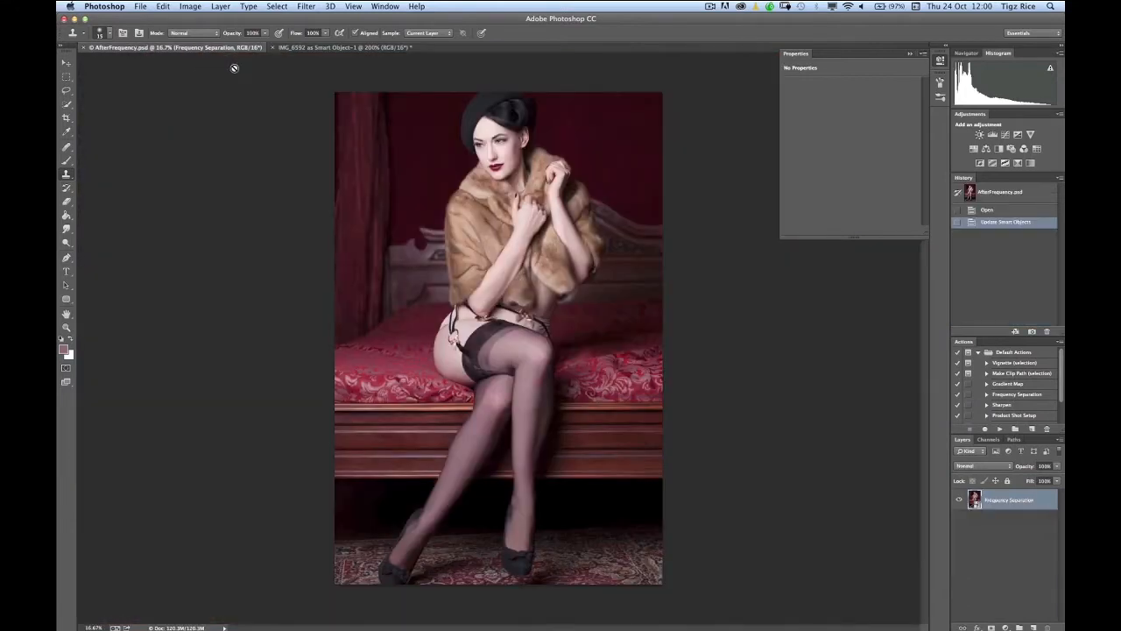
pyautogui.press('super+plus')
pyautogui.press('super+plus')
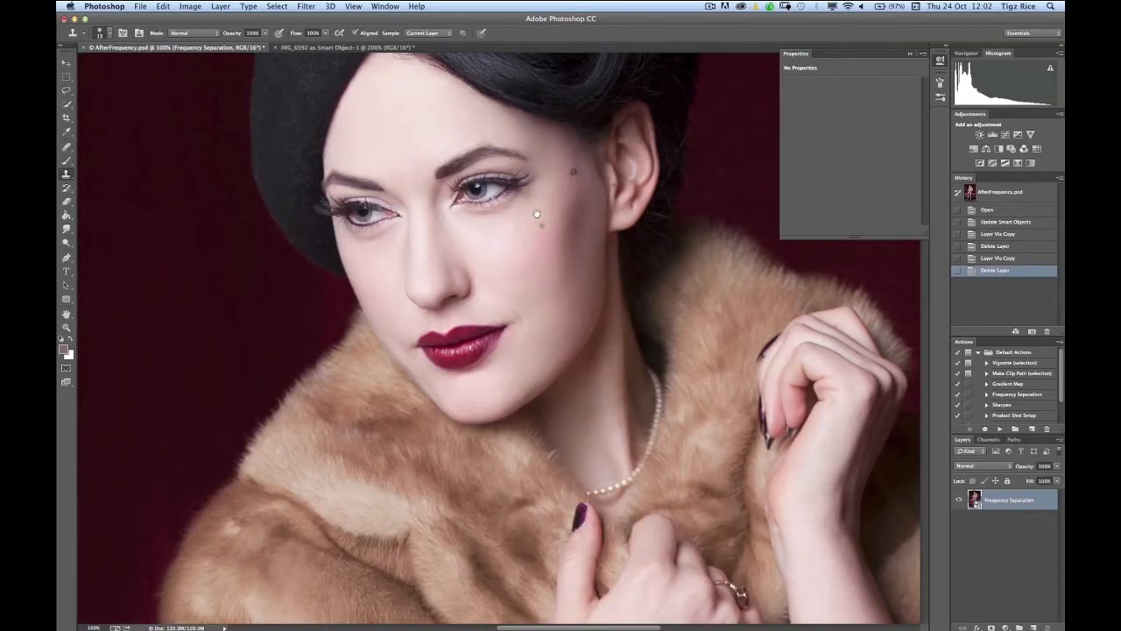
pyautogui.moveTo(537, 213); pyautogui.dragTo(485, 272)
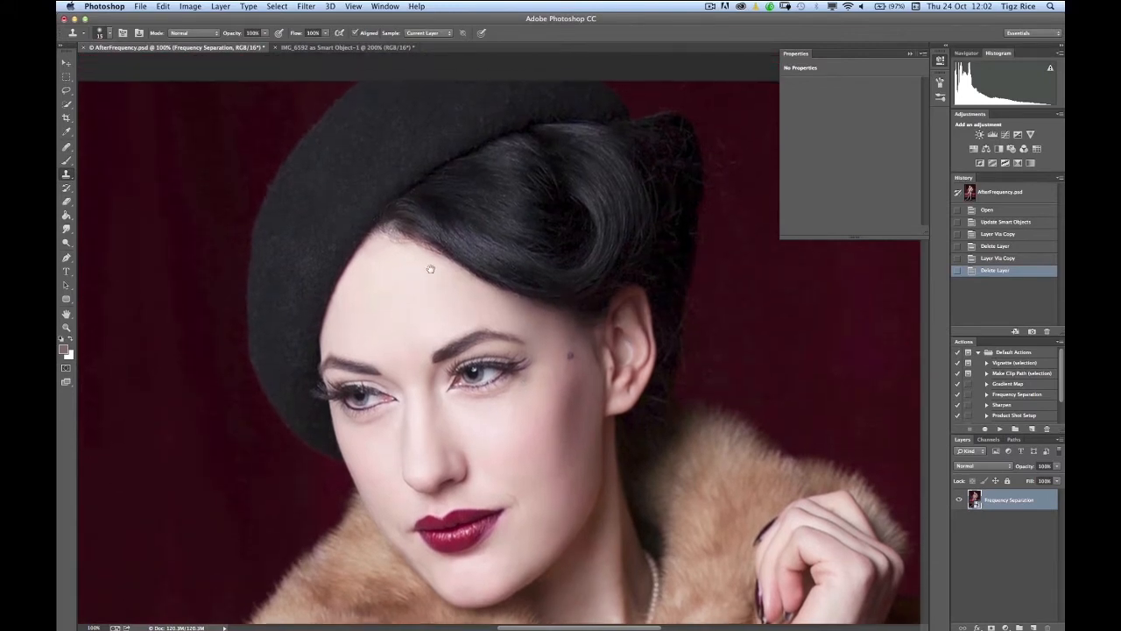
pyautogui.scroll(-5, 434, 273)
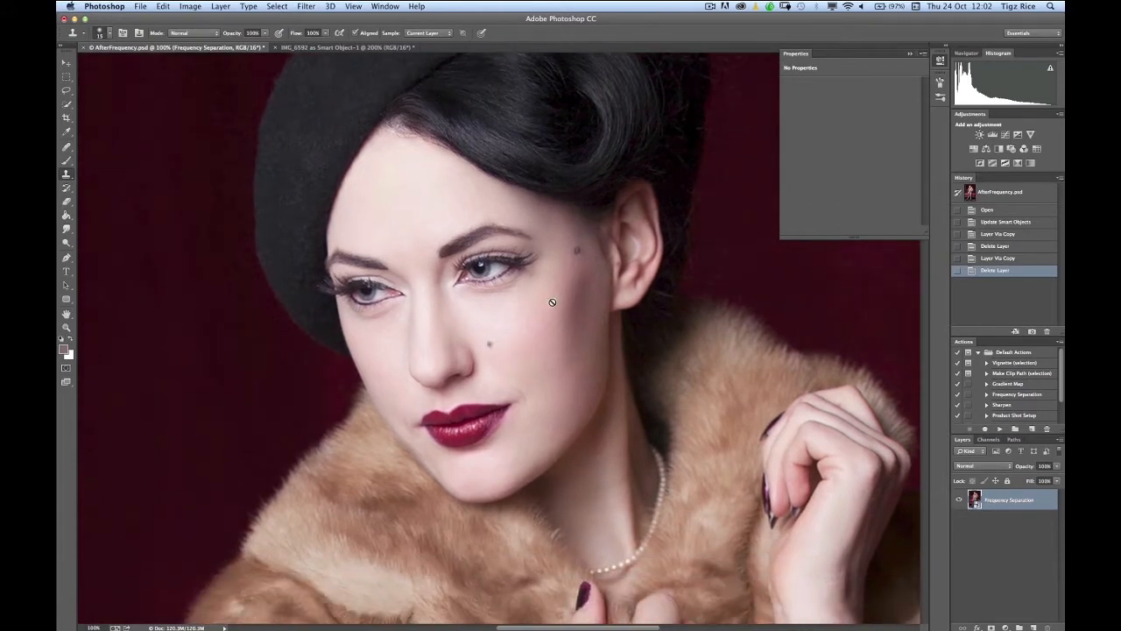
pyautogui.scroll(-10, 511, 475)
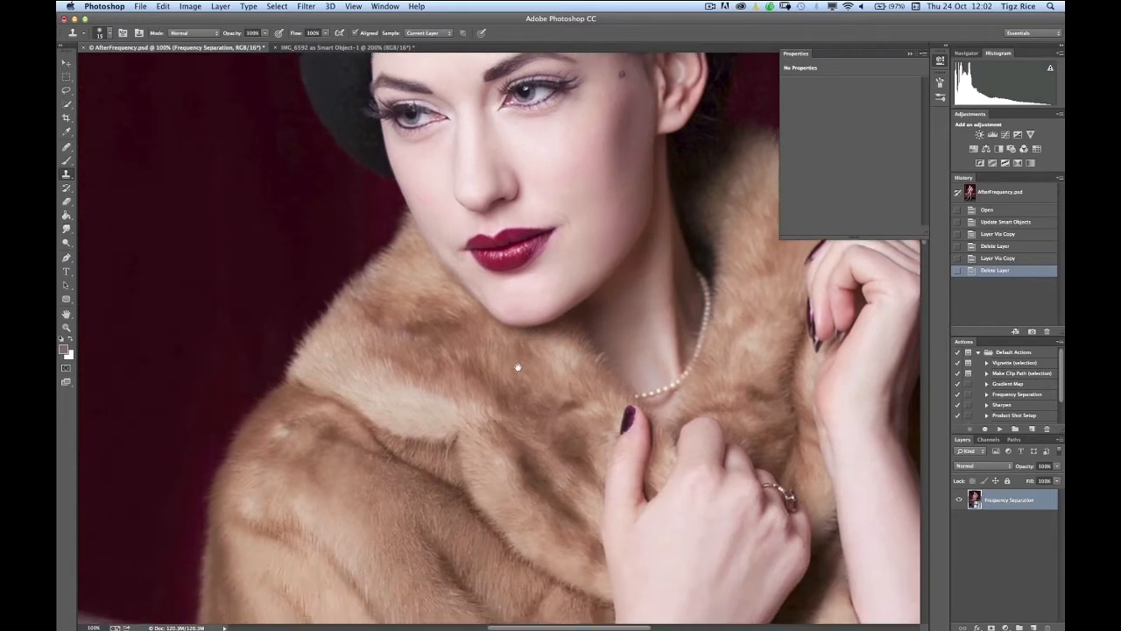
pyautogui.scroll(-20, 520, 401)
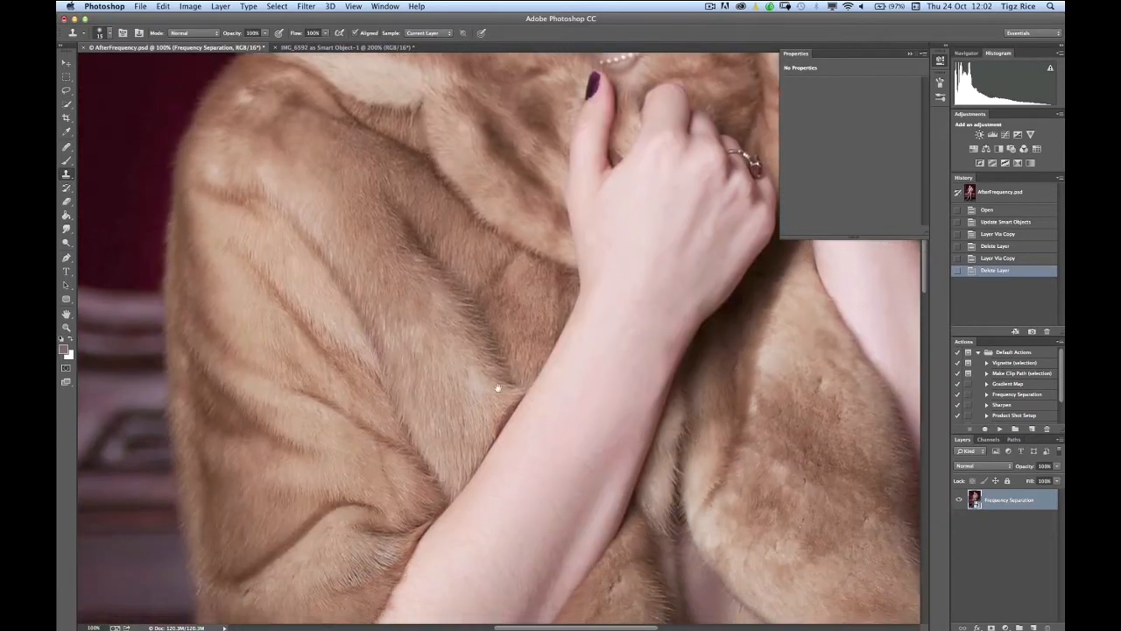
pyautogui.scroll(2, 496, 450)
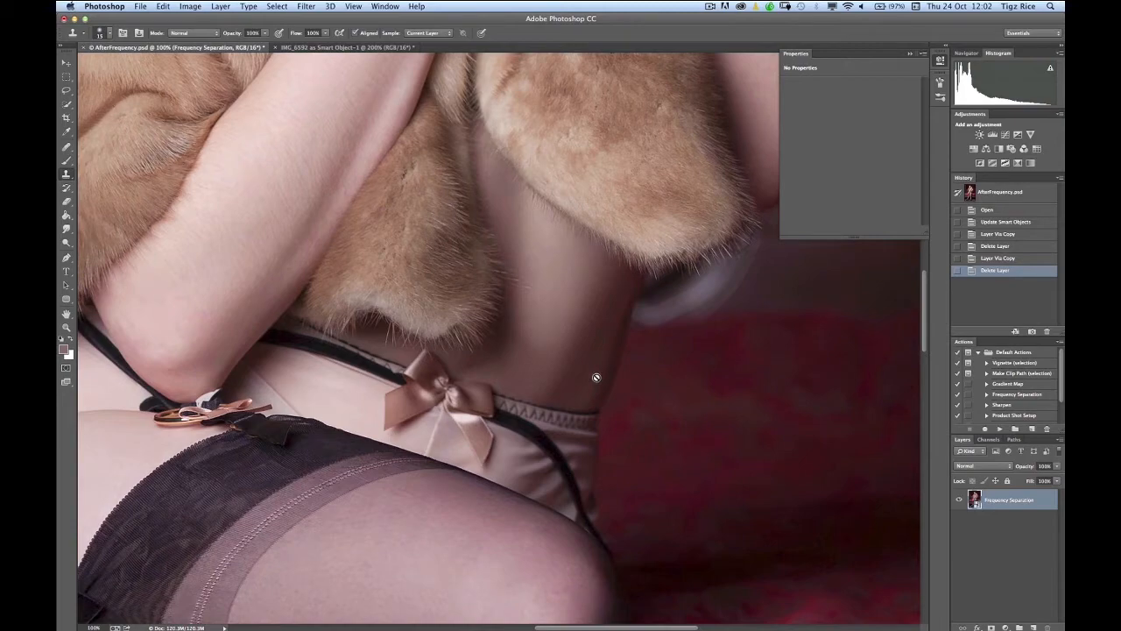
pyautogui.scroll(-20, 547, 354)
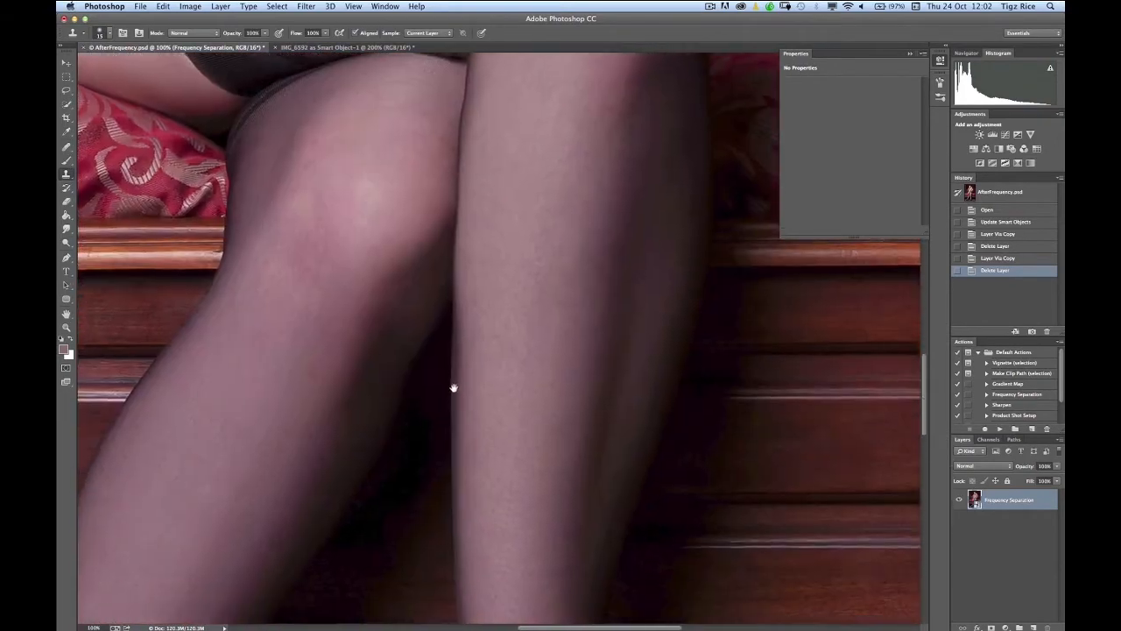
pyautogui.keyDown('alt'); pyautogui.click(454, 378); pyautogui.keyUp('alt')
pyautogui.keyDown('alt'); pyautogui.click(406, 378); pyautogui.keyUp('alt')
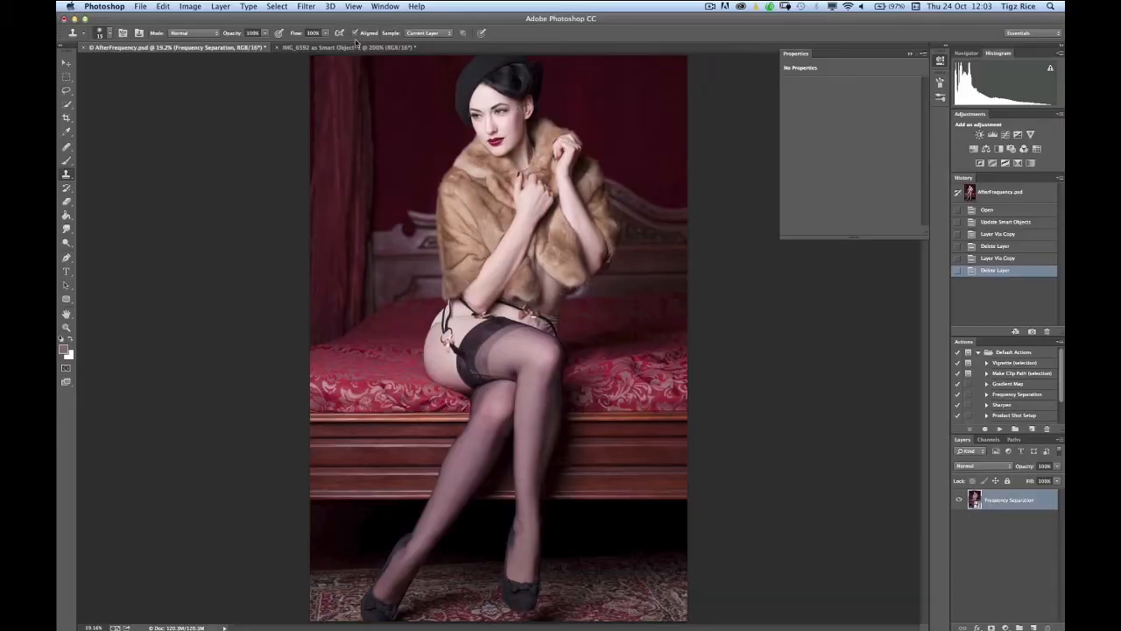
# Define a Color Range selection of the image's Shadows with fuzziness 13% and range 5.
pyautogui.click(273, 7)
pyautogui.click(286, 113)
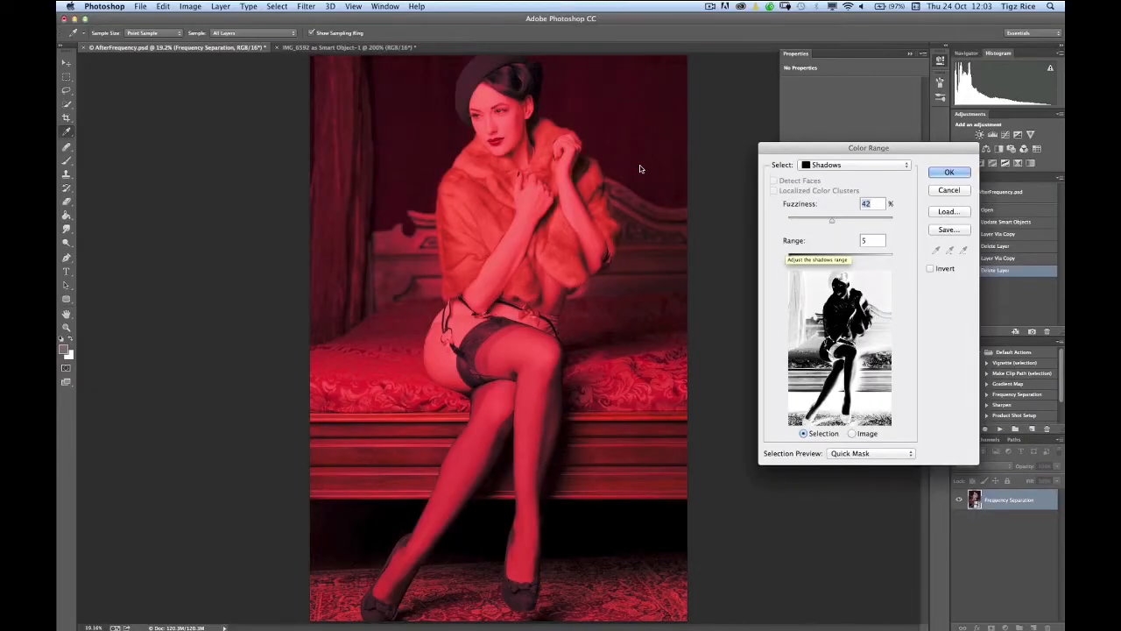
pyautogui.click(901, 166)
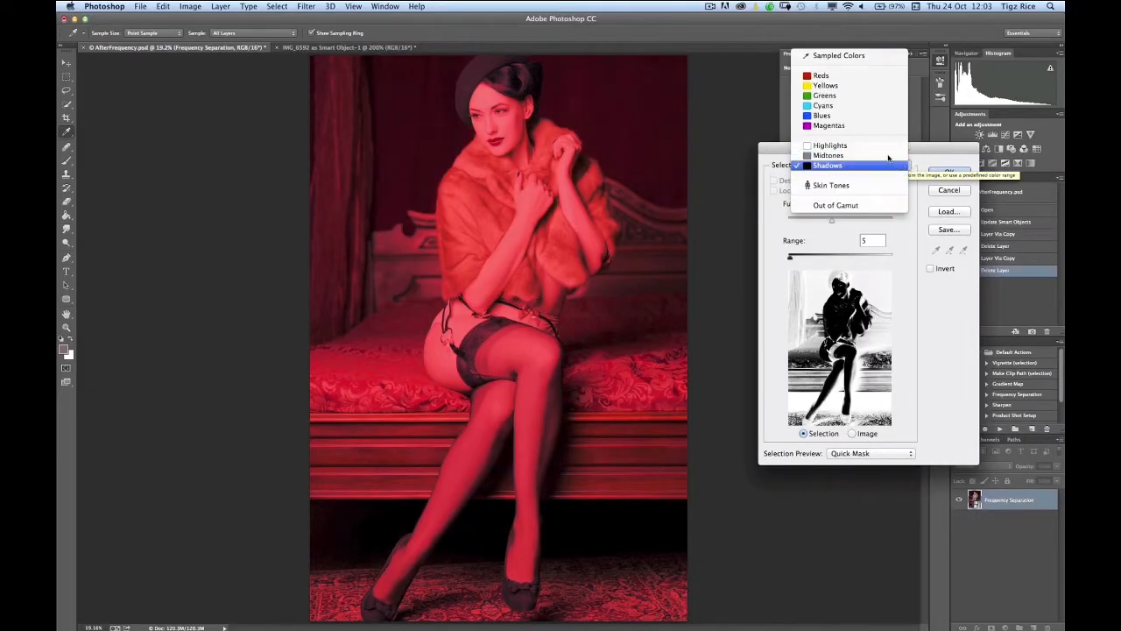
pyautogui.click(841, 166)
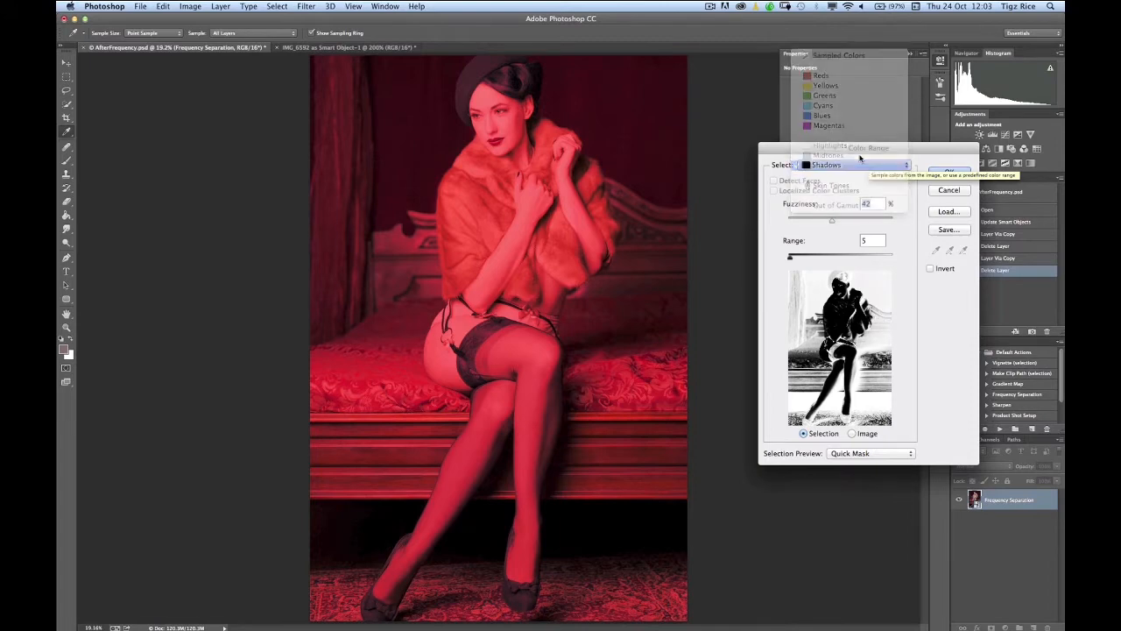
pyautogui.moveTo(790, 259); pyautogui.dragTo(792, 258)
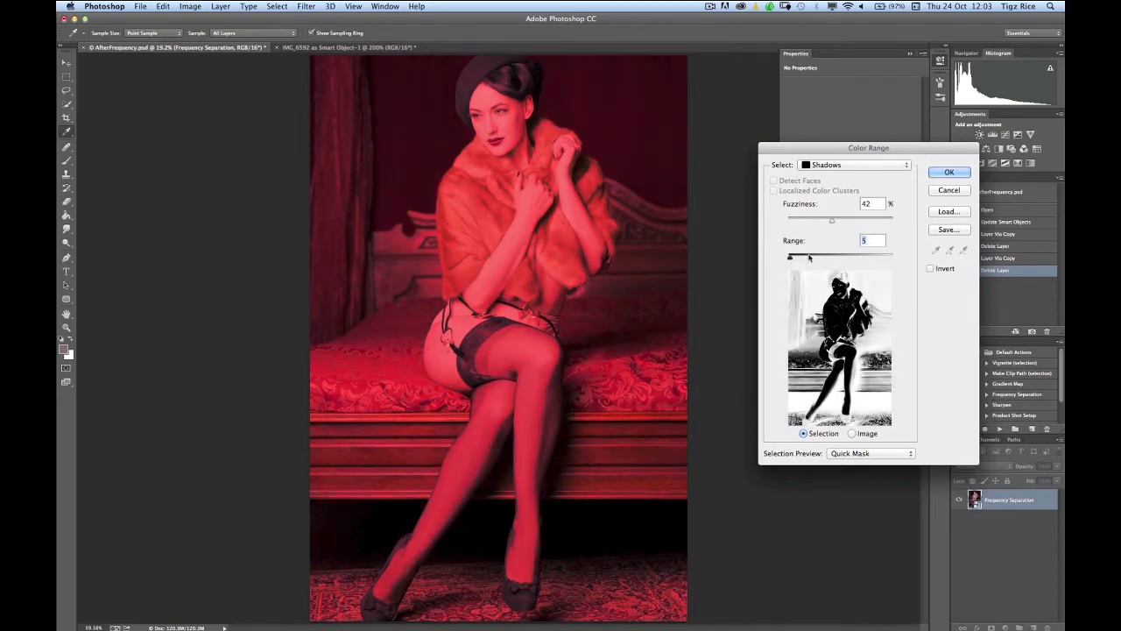
pyautogui.moveTo(831, 222); pyautogui.dragTo(785, 219)
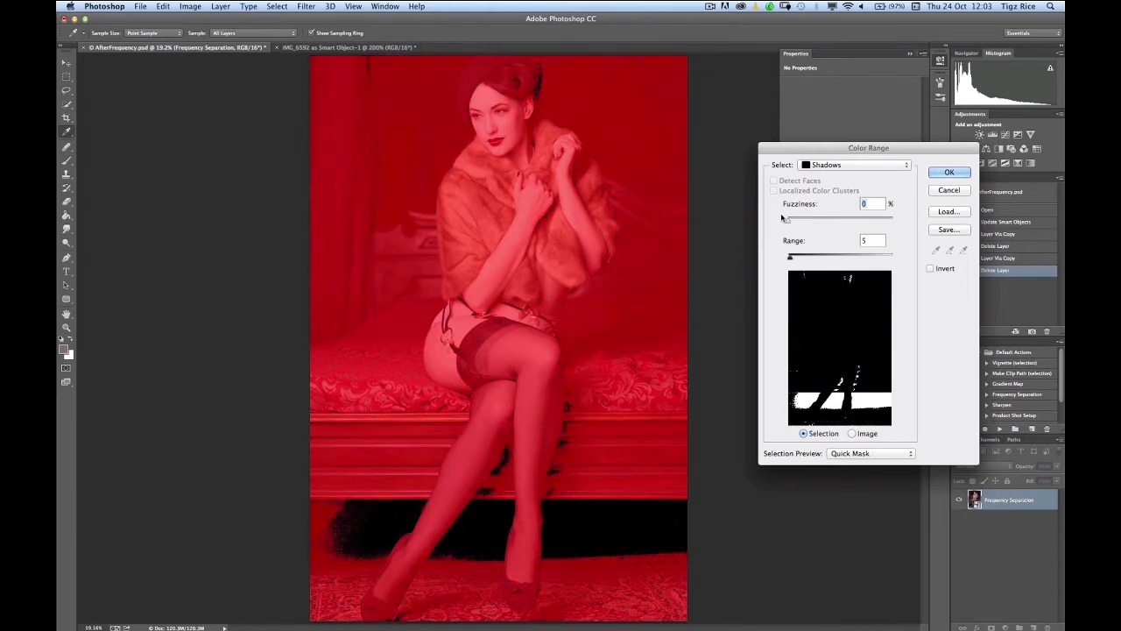
pyautogui.moveTo(786, 219); pyautogui.dragTo(801, 219)
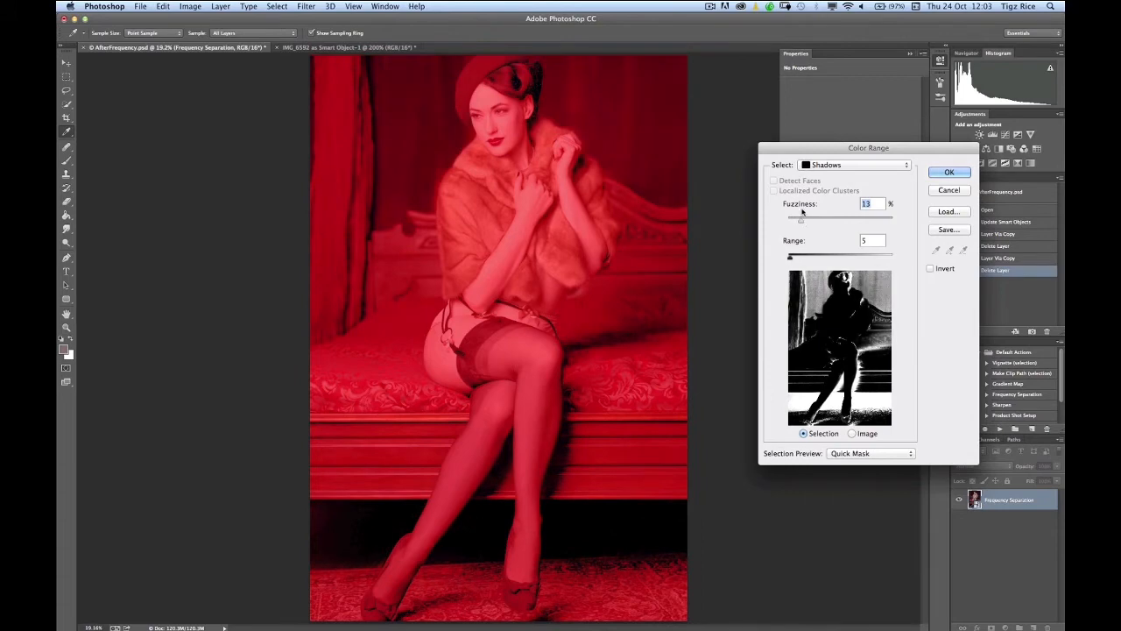
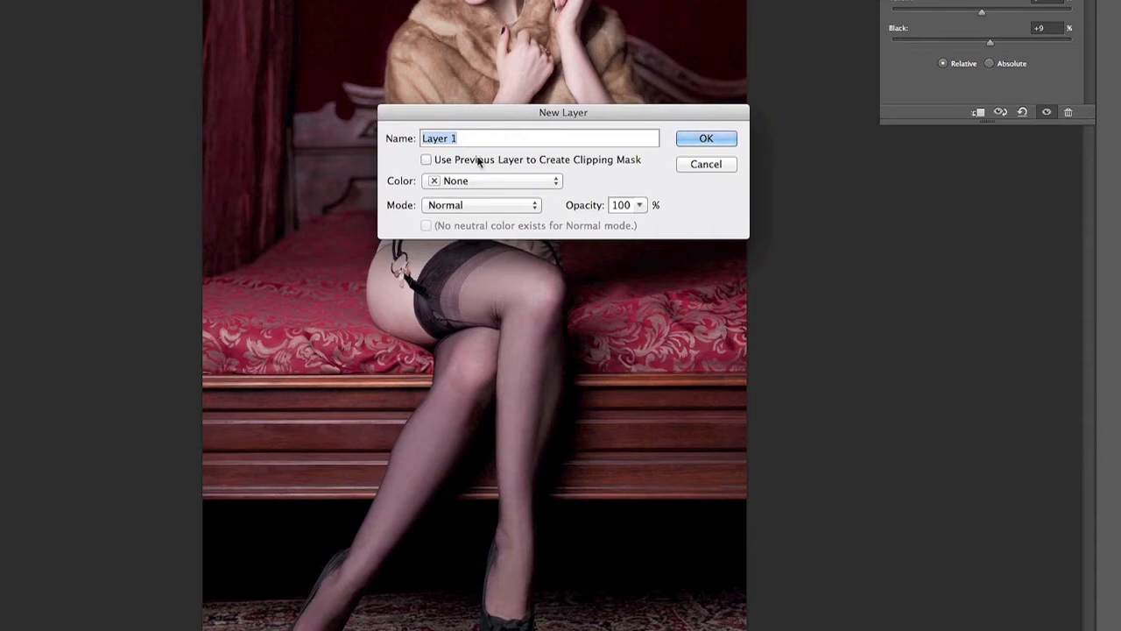
# Create a layer named "highlights" in Overlay mode, filled with the Overlay-neutral color.
pyautogui.write('highlights')
pyautogui.click(456, 205)
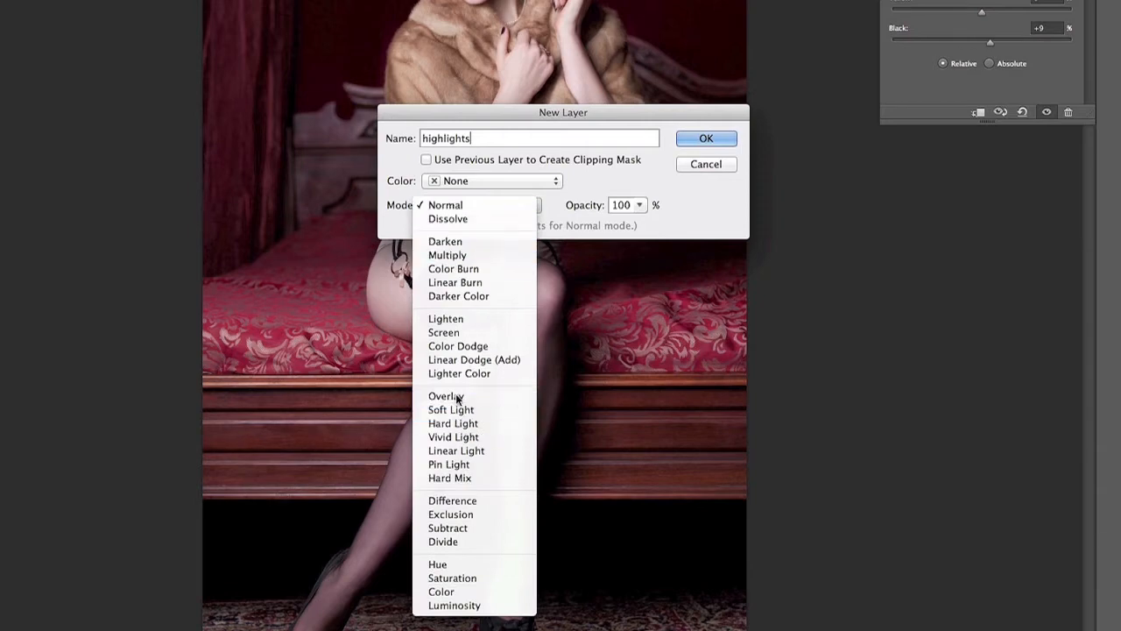
pyautogui.click(449, 396)
pyautogui.click(426, 226)
pyautogui.click(699, 140)
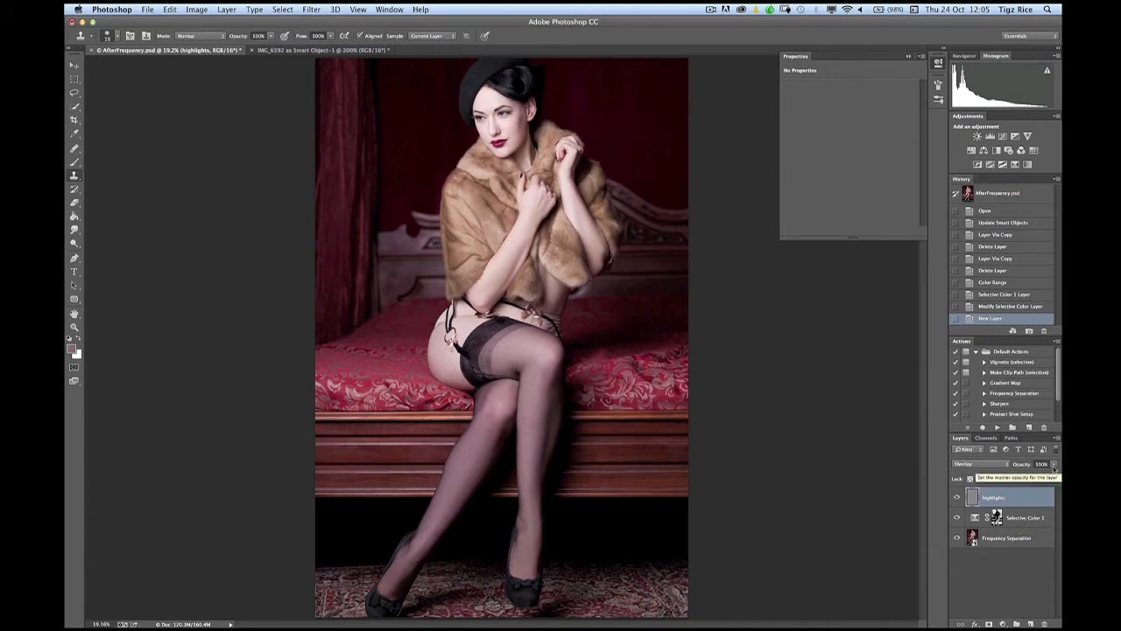
# Brighten the shine in the rolled hair beside the beret on the highlights layer, using the Dodge tool with the Highlights range.
pyautogui.press('o')
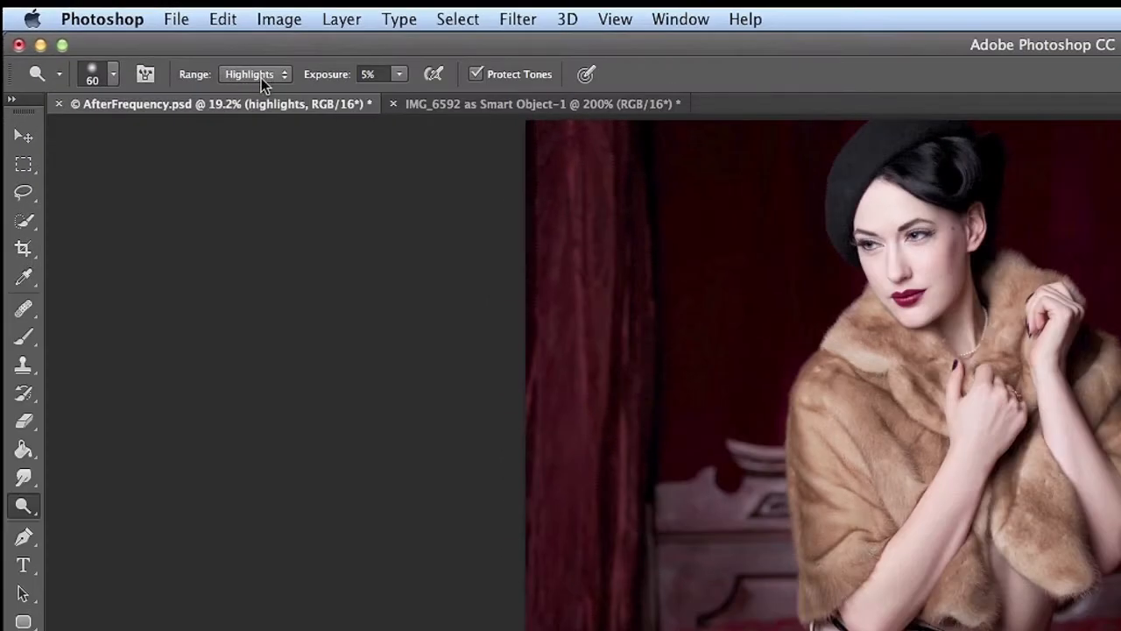
pyautogui.click(261, 78)
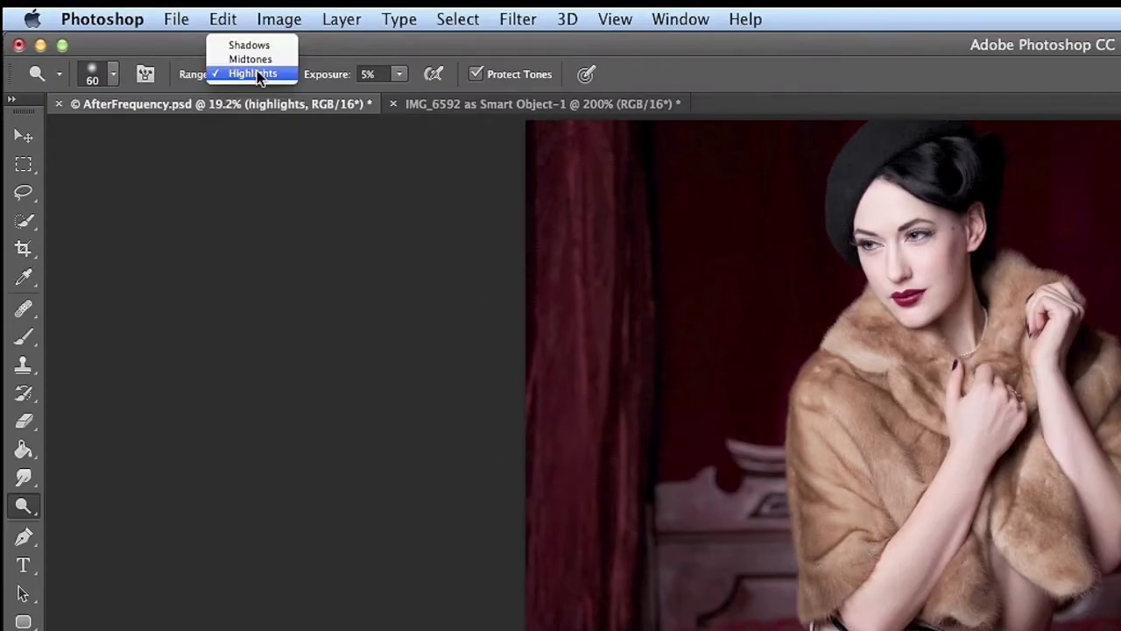
pyautogui.click(261, 75)
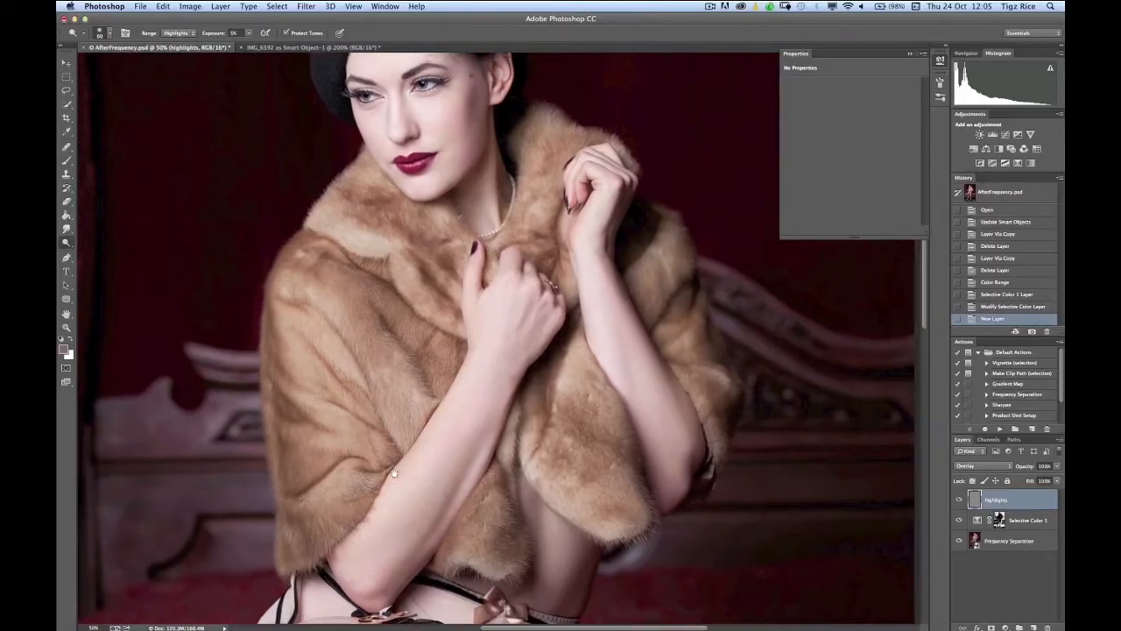
pyautogui.scroll(5, 393, 474)
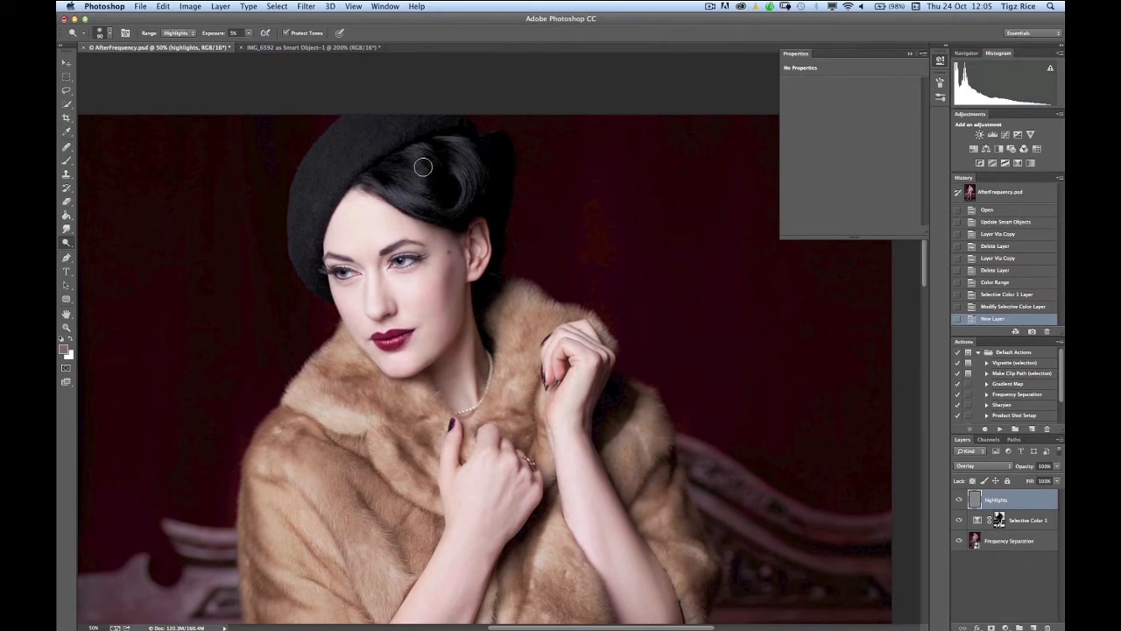
pyautogui.click(416, 154)
pyautogui.click(417, 153)
pyautogui.click(416, 153)
pyautogui.click(414, 150)
pyautogui.click(414, 153)
pyautogui.moveTo(383, 183); pyautogui.dragTo(393, 186)
pyautogui.moveTo(395, 187); pyautogui.dragTo(417, 192)
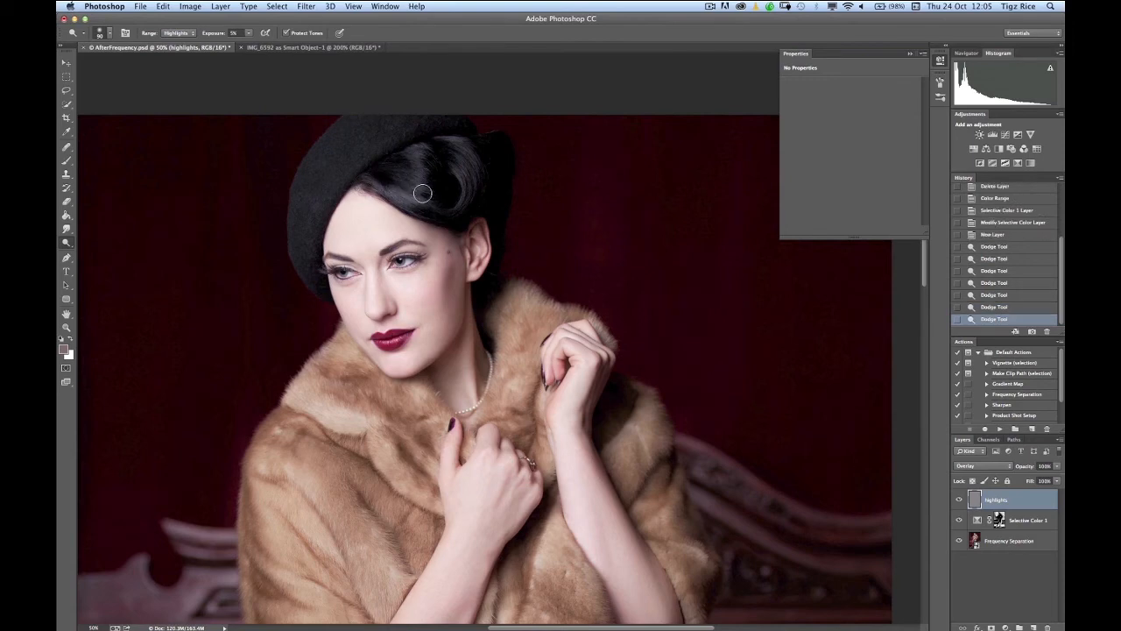
pyautogui.moveTo(417, 150)
pyautogui.mouseDown()
pyautogui.moveTo(415, 197)
pyautogui.moveTo(367, 178)
pyautogui.moveTo(464, 167)
pyautogui.moveTo(450, 144)
pyautogui.moveTo(459, 205)
pyautogui.moveTo(469, 175)
pyautogui.moveTo(454, 187)
pyautogui.moveTo(445, 142)
pyautogui.moveTo(465, 181)
pyautogui.moveTo(458, 209)
pyautogui.moveTo(453, 142)
pyautogui.moveTo(460, 211)
pyautogui.moveTo(425, 160)
pyautogui.moveTo(409, 205)
pyautogui.mouseUp()
pyautogui.click(467, 157)
pyautogui.click(468, 157)
pyautogui.click(458, 149)
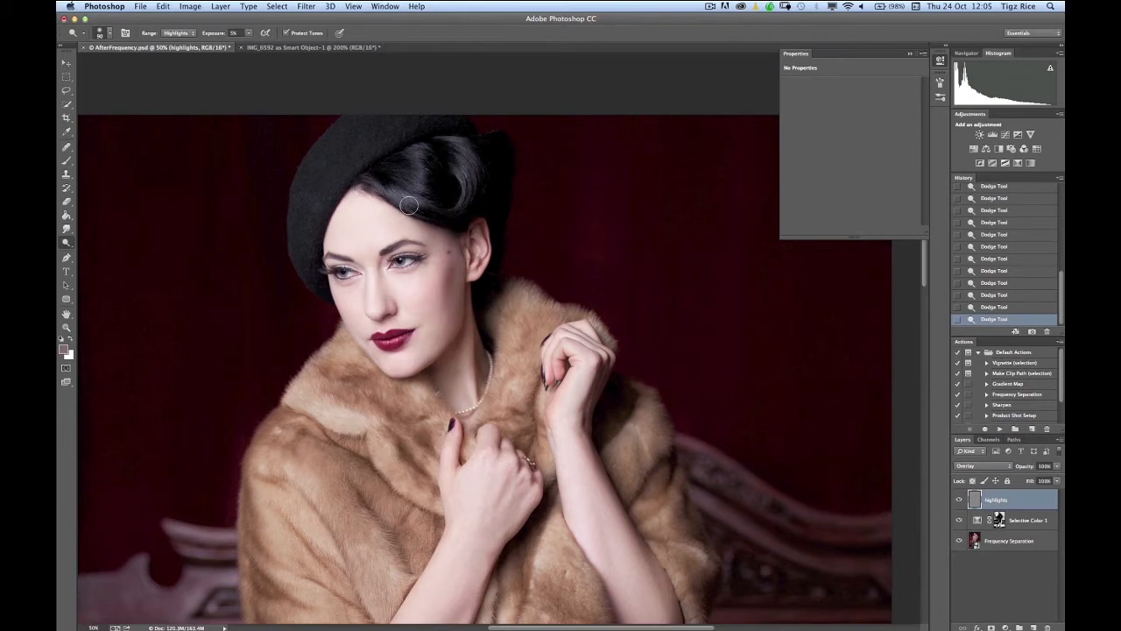
# Dodge the highlights on both cheeks below the eyes with an adjusted brush size.
pyautogui.press(']')
pyautogui.press(']')
pyautogui.press(']')
pyautogui.press(']')
pyautogui.press(']')
pyautogui.press(']')
pyautogui.press(']')
pyautogui.press(']')
pyautogui.press('[')
pyautogui.press('[')
pyautogui.press('[')
pyautogui.press('[')
pyautogui.press('[')
pyautogui.press('[')
pyautogui.press('[')
pyautogui.press('[')
pyautogui.moveTo(414, 297)
pyautogui.mouseDown()
pyautogui.moveTo(425, 277)
pyautogui.moveTo(424, 298)
pyautogui.mouseUp()
pyautogui.moveTo(355, 300); pyautogui.dragTo(359, 292)
pyautogui.hotkey('ctrl', '-')
pyautogui.moveTo(492, 393); pyautogui.dragTo(530, 299)
pyautogui.press('BackSpace')
pyautogui.press('BackSpace')
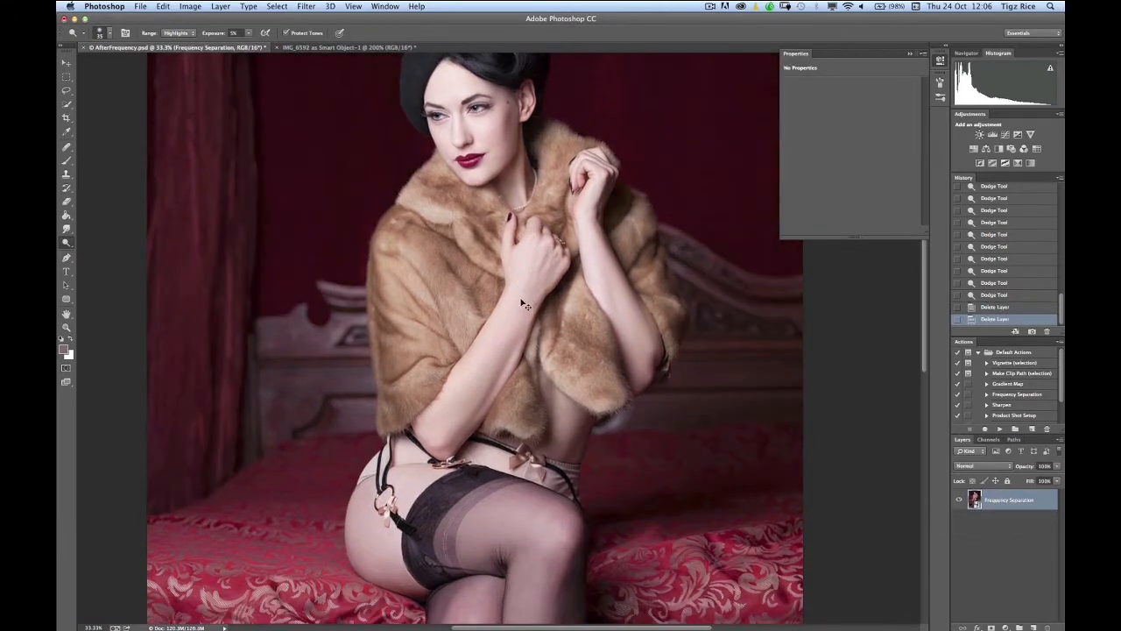
pyautogui.press('super+z')
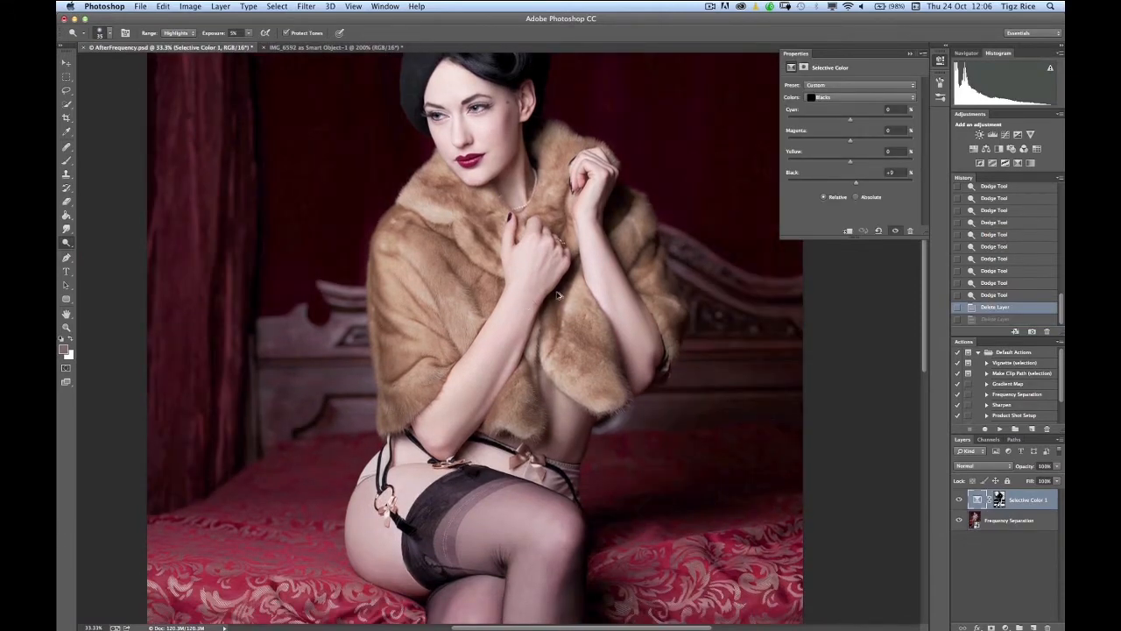
pyautogui.click(996, 295)
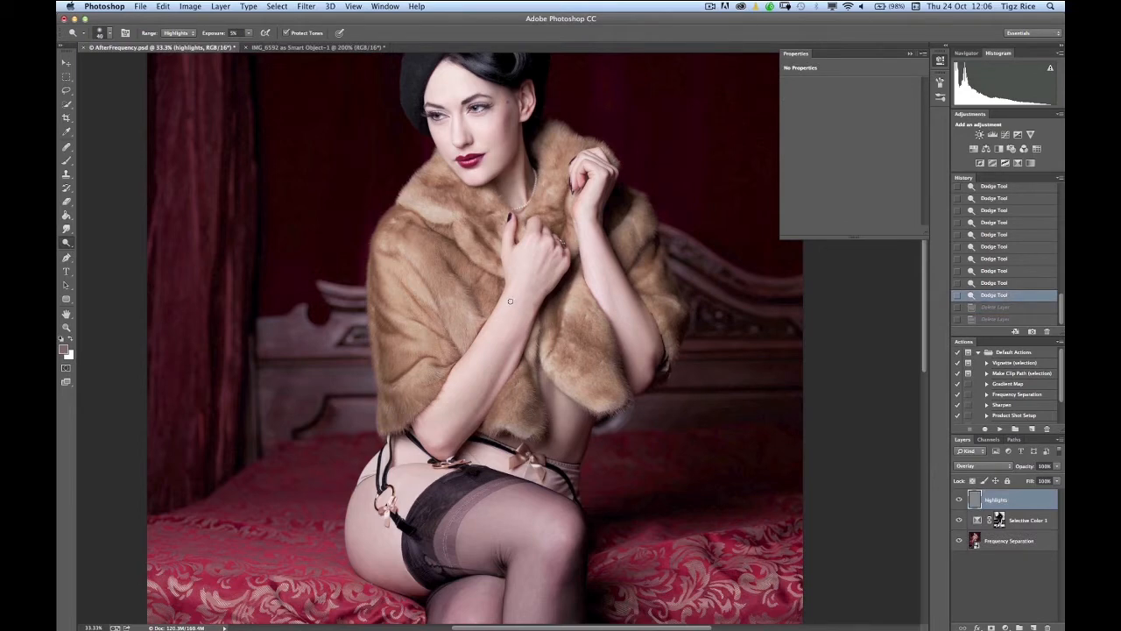
# Dodge the highlights on the forearm, knee and lower legs, resizing the Dodge brush to suit each area.
pyautogui.moveTo(523, 290)
pyautogui.mouseDown()
pyautogui.moveTo(529, 267)
pyautogui.moveTo(520, 295)
pyautogui.mouseUp()
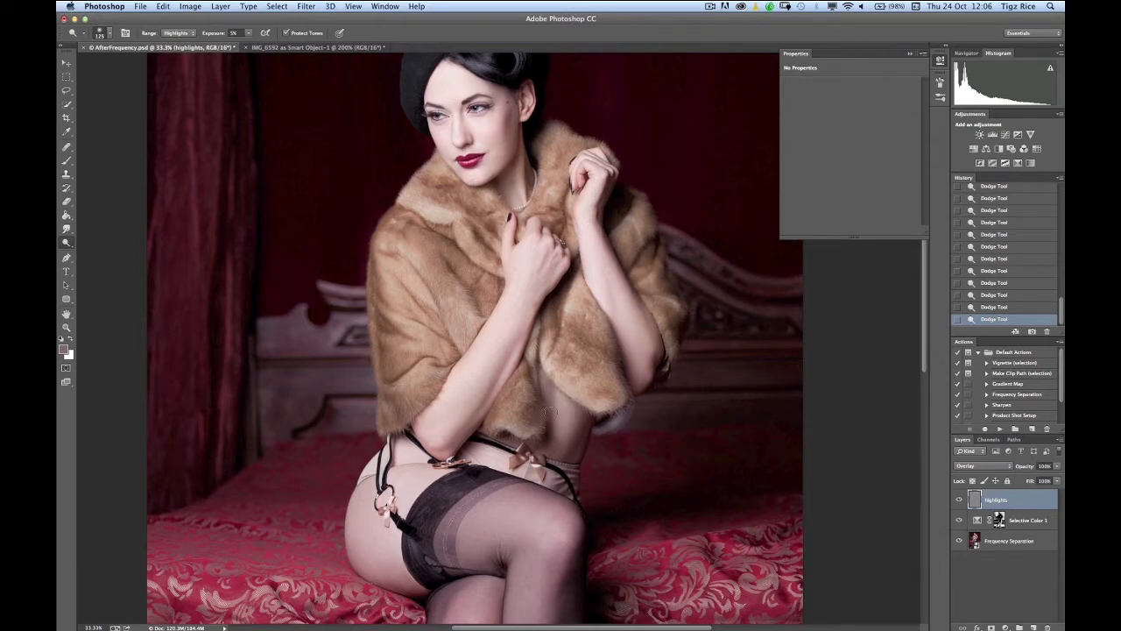
pyautogui.scroll(-5, 566, 420)
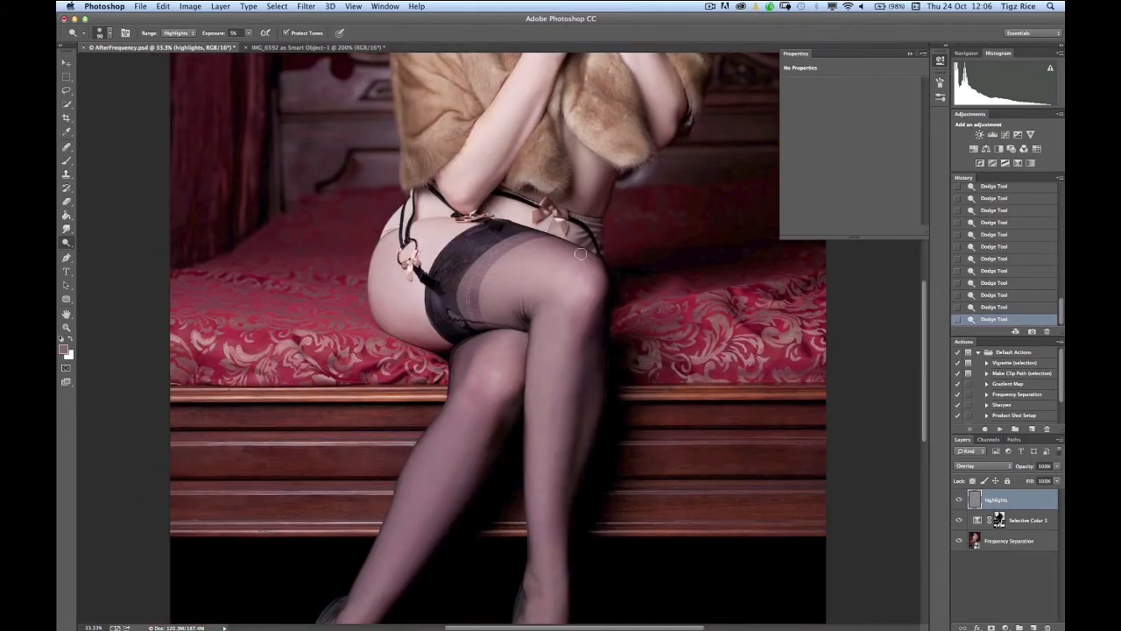
pyautogui.press('super+minus')
pyautogui.press(']')
pyautogui.press(']')
pyautogui.press(']')
pyautogui.press(']')
pyautogui.press(']')
pyautogui.press('[')
pyautogui.press('[')
pyautogui.press('[')
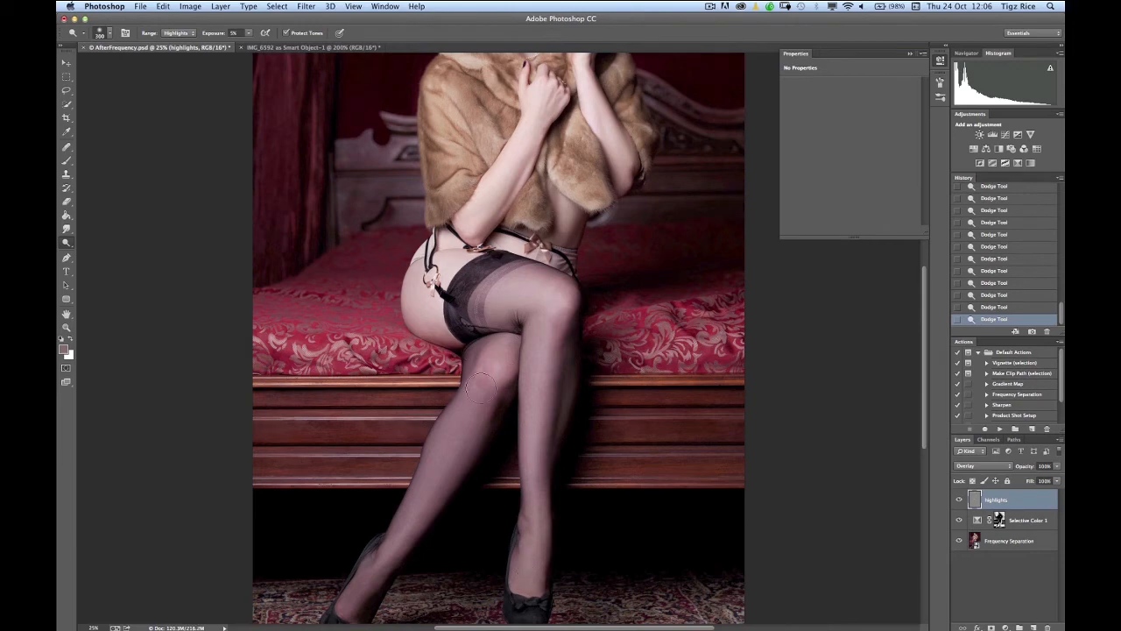
pyautogui.moveTo(382, 541)
pyautogui.mouseDown()
pyautogui.moveTo(350, 599)
pyautogui.moveTo(378, 571)
pyautogui.mouseUp()
pyautogui.moveTo(493, 378)
pyautogui.mouseDown()
pyautogui.moveTo(488, 395)
pyautogui.moveTo(489, 337)
pyautogui.mouseUp()
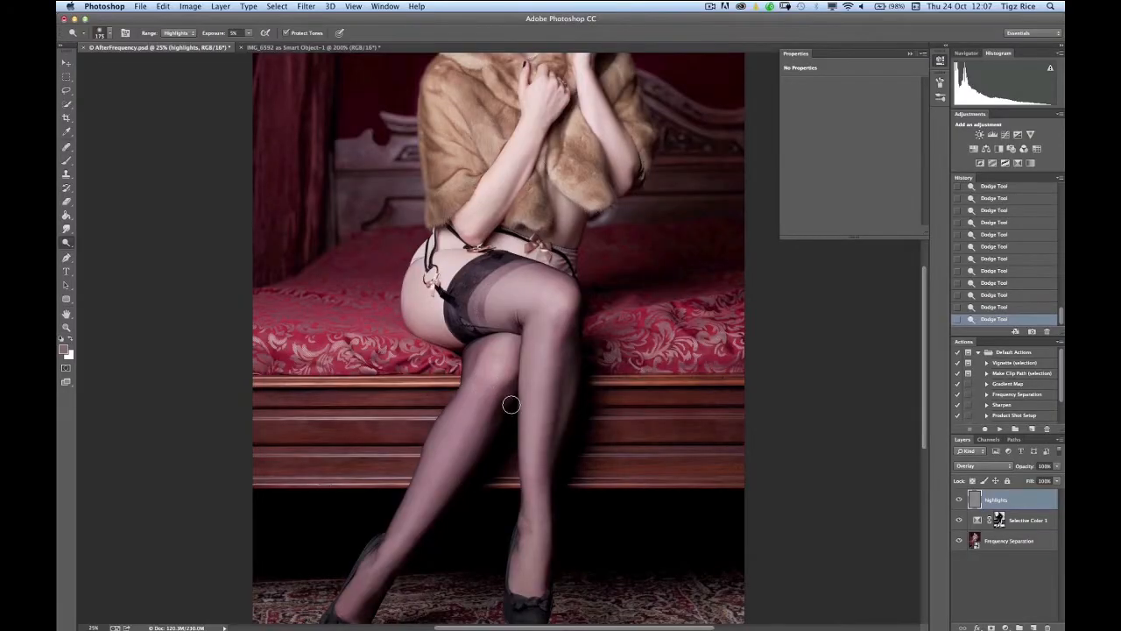
# Compare the whole portrait with and without the highlights layer, leaving the layer visible.
pyautogui.press('super+0')
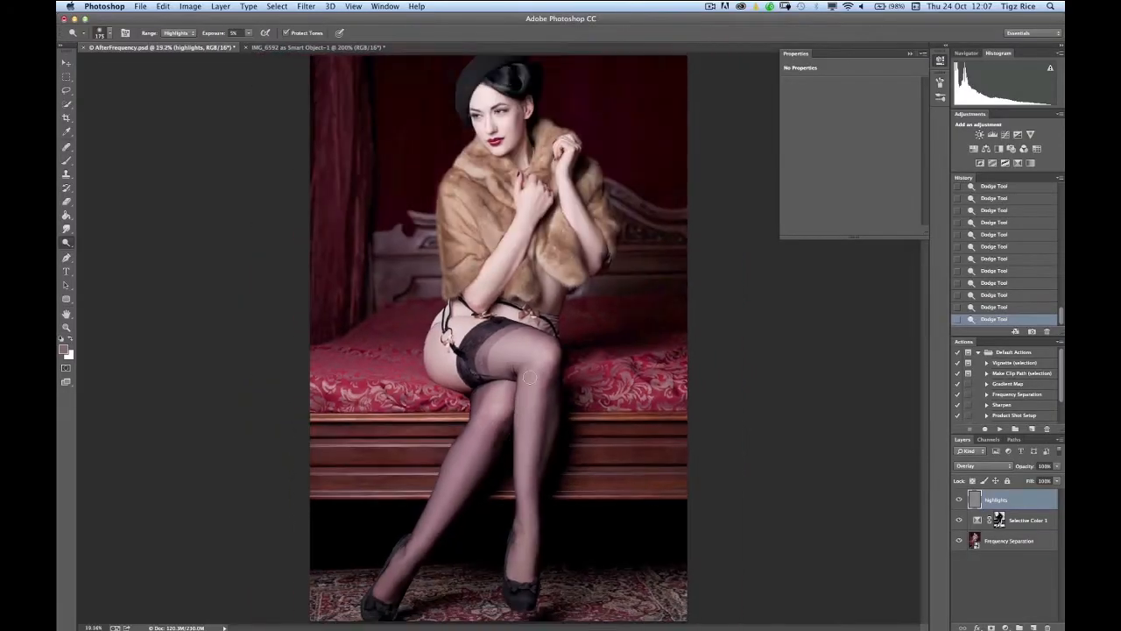
pyautogui.click(960, 500)
pyautogui.click(959, 501)
pyautogui.click(959, 501)
pyautogui.click(959, 501)
pyautogui.click(141, 7)
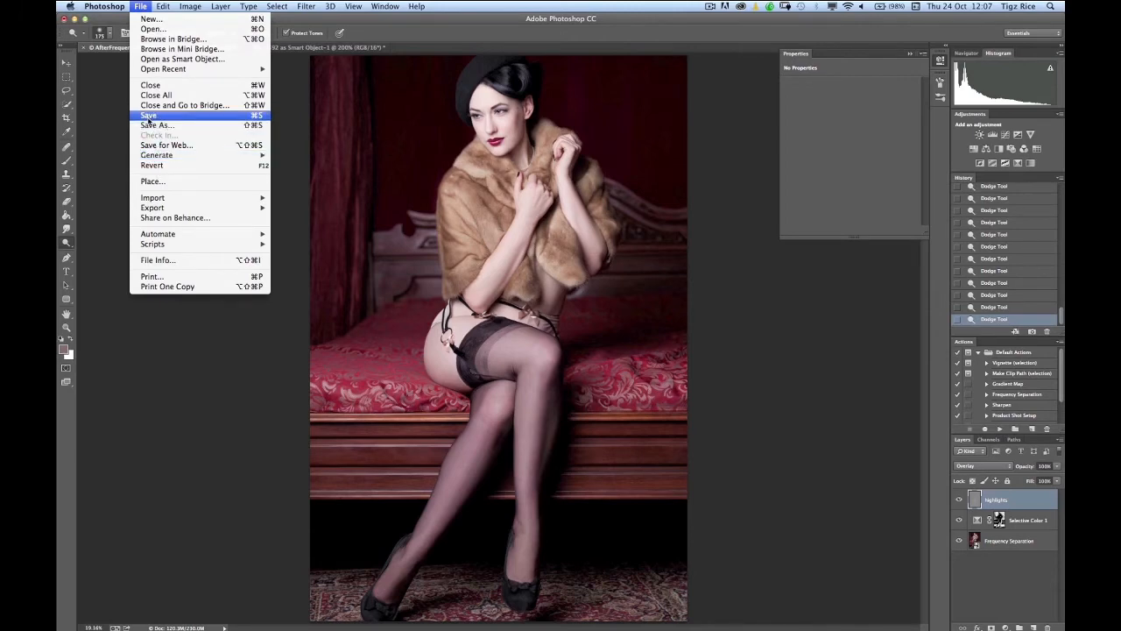
pyautogui.click(353, 219)
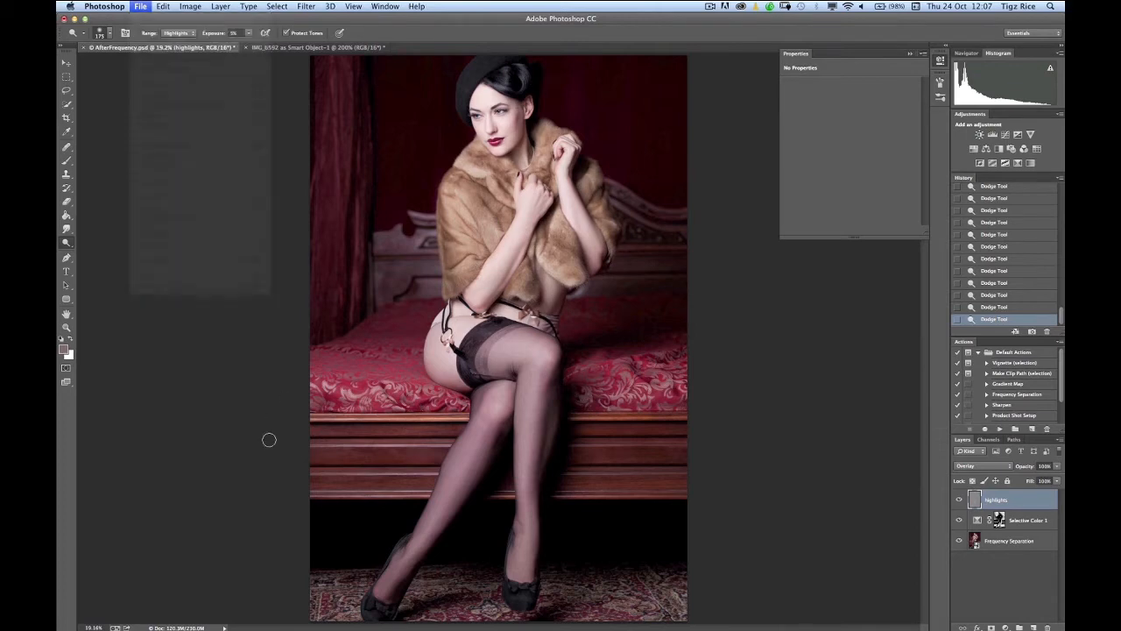
# Switch to Lightroom and compare the original IMG_6592.CR2 side by side with untitled-6592-Edit.tif, then return to the Develop module.
pyautogui.click(446, 604)
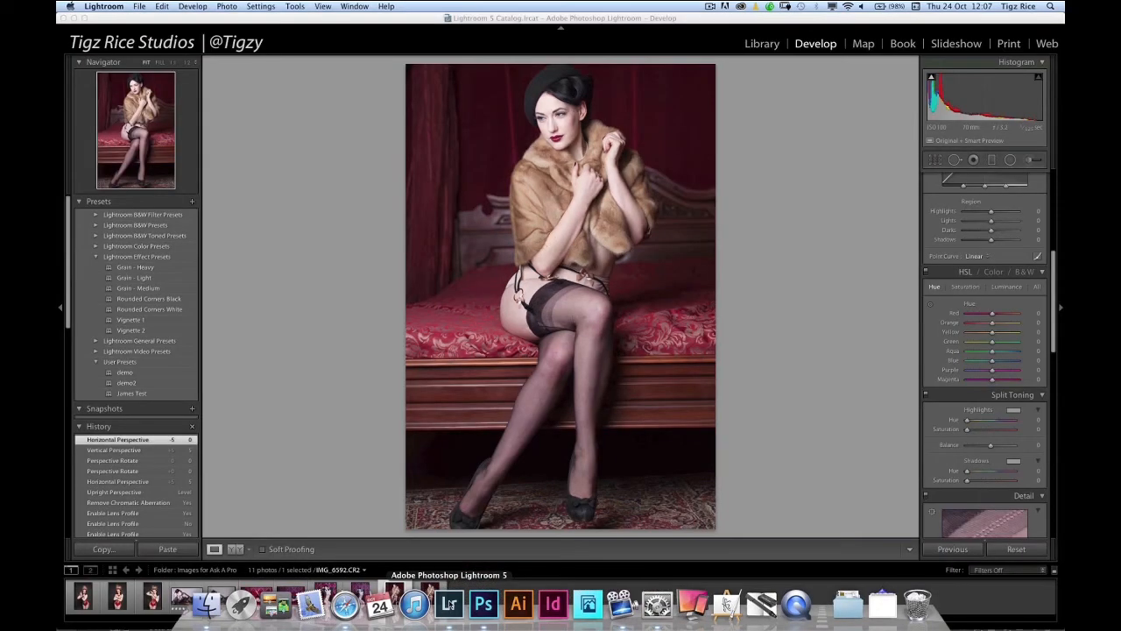
pyautogui.click(427, 597)
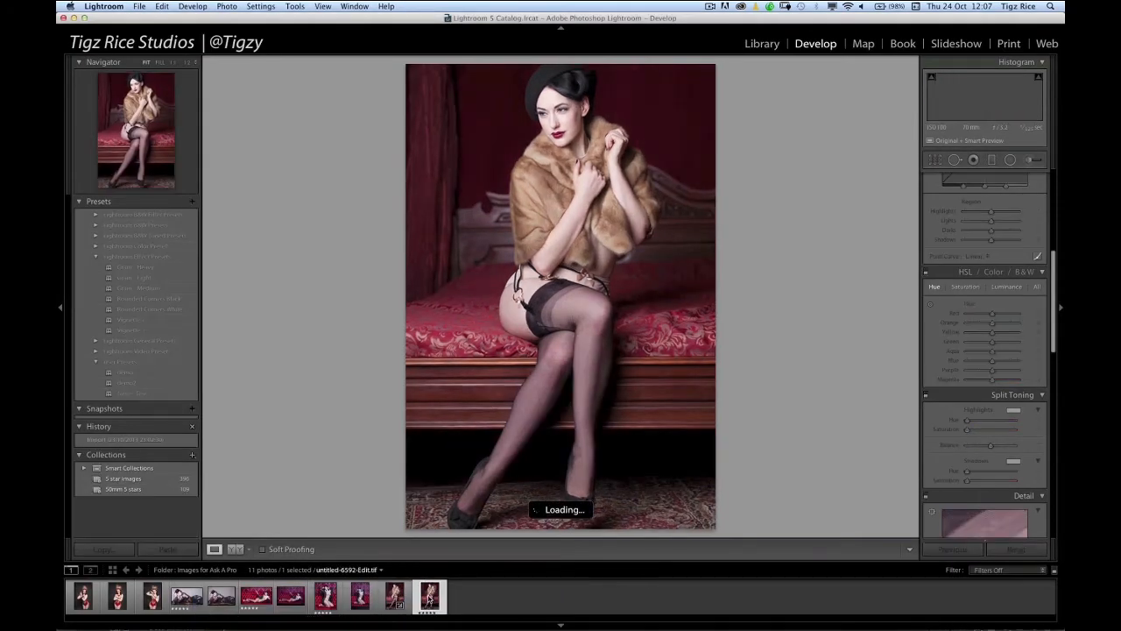
pyautogui.click(395, 597)
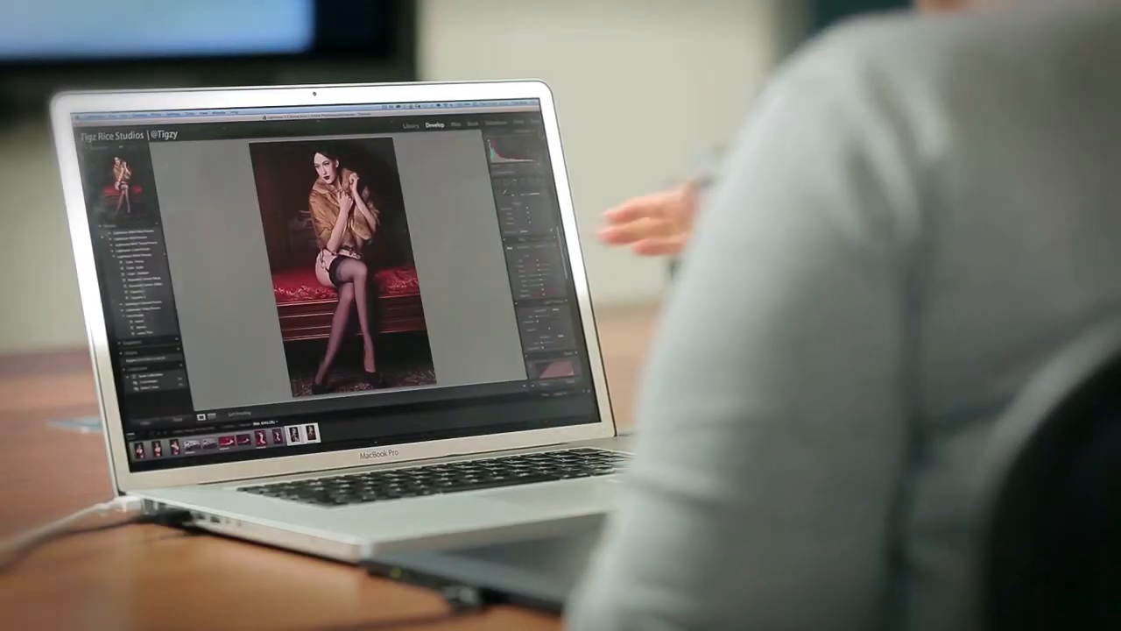
pyautogui.press('c')
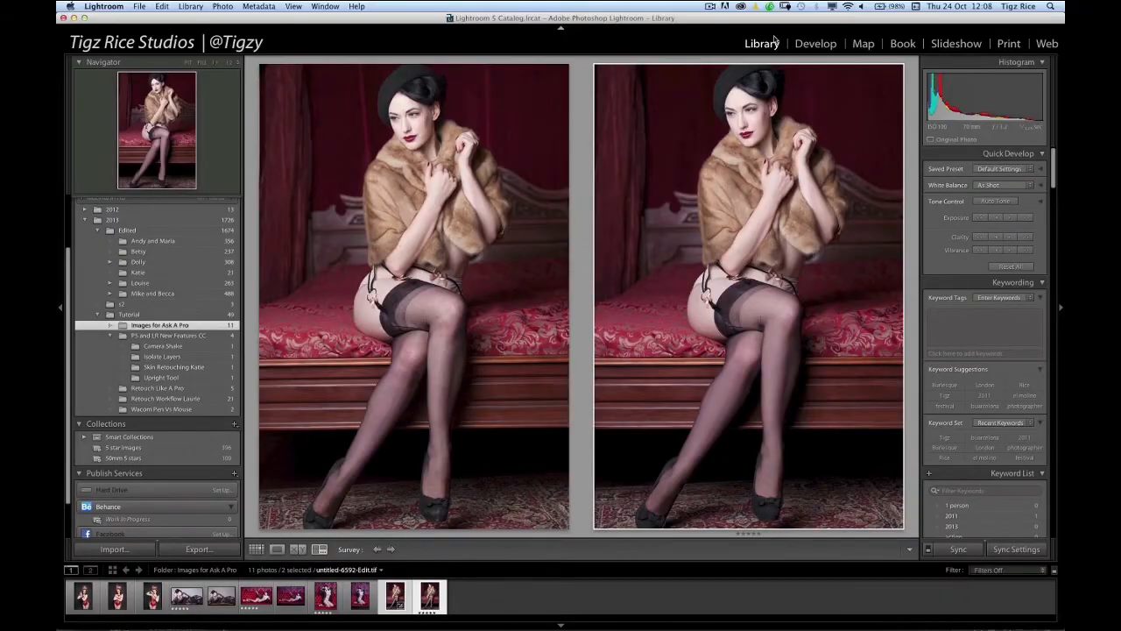
pyautogui.click(814, 44)
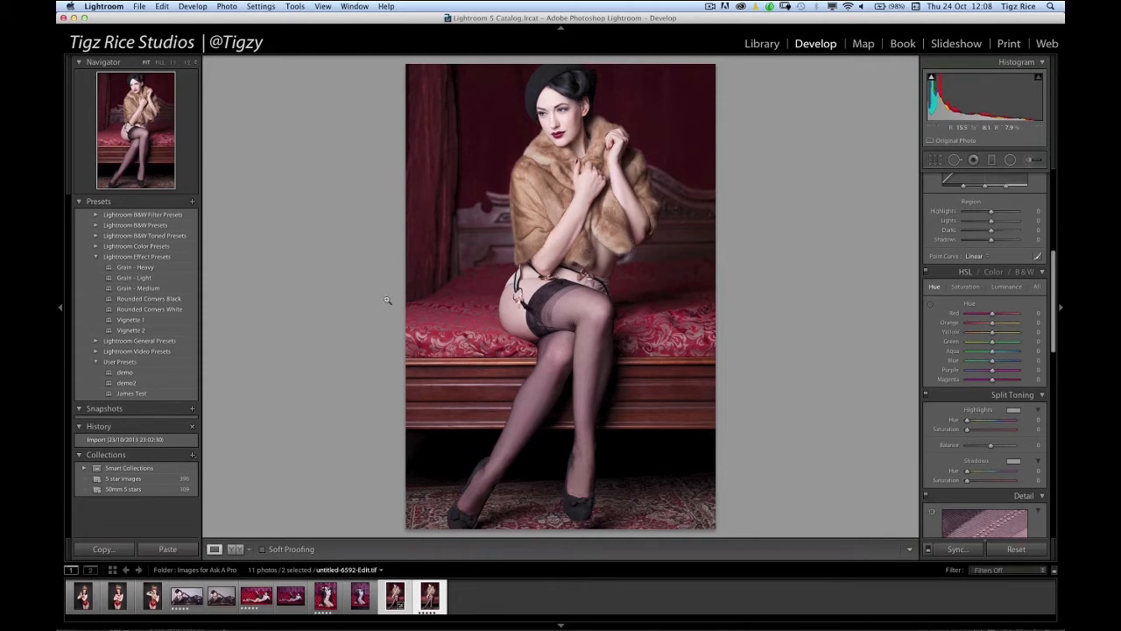
# Try the Vignette 2 preset on the edited photo and undo it.
pyautogui.click(141, 331)
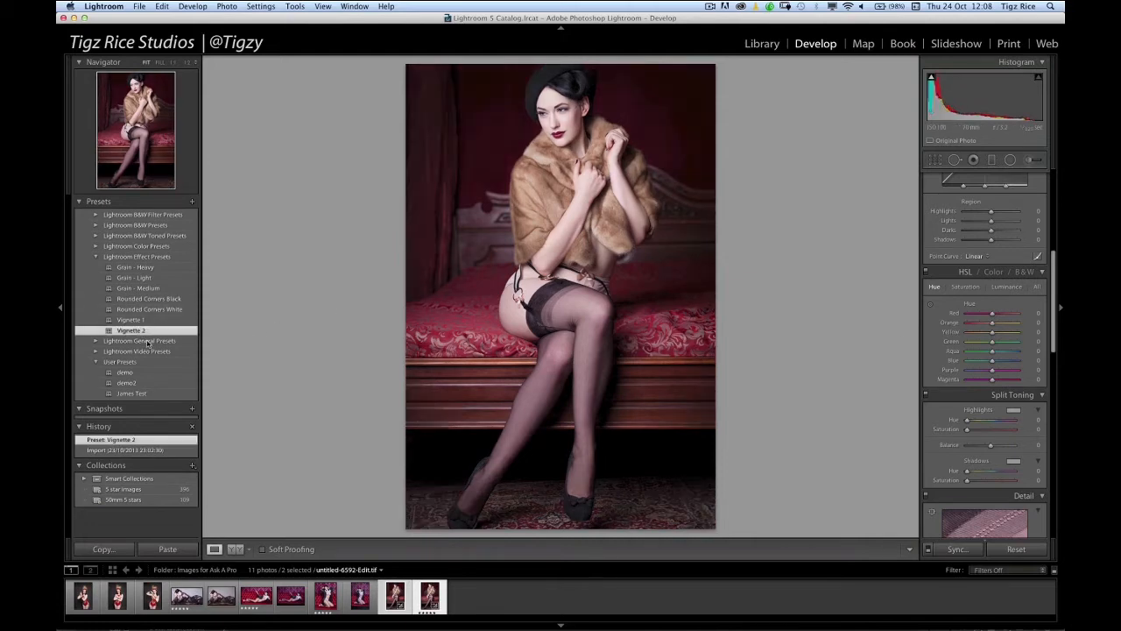
pyautogui.press('super+z')
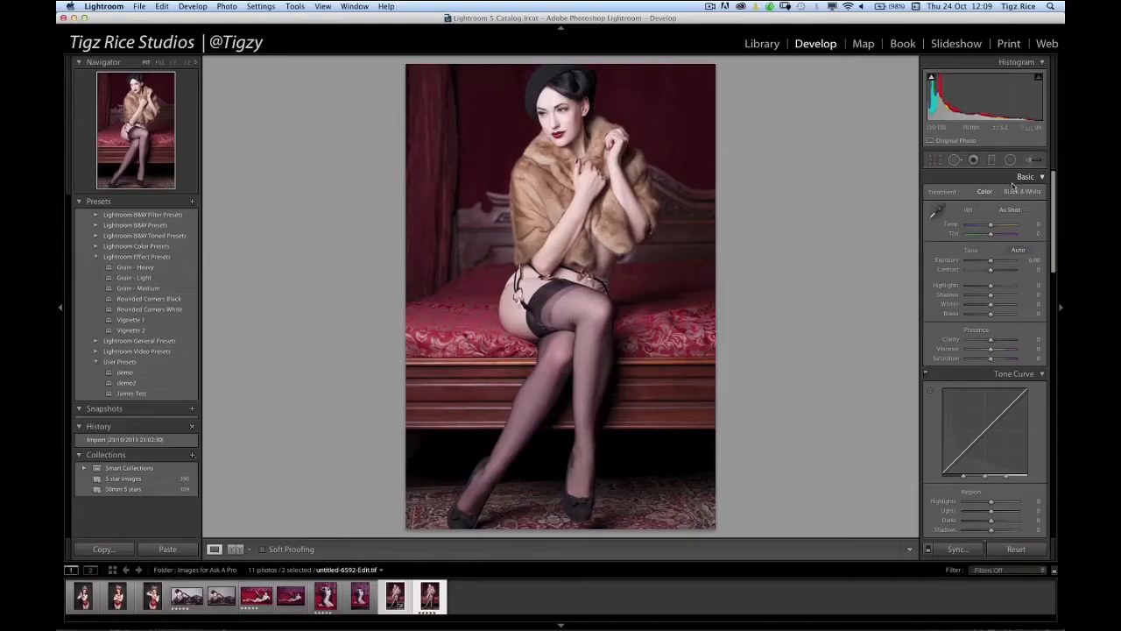
# Darken the photo's surroundings with a large Radial Filter centred on the model, setting its exposure to -0.99.
pyautogui.click(1010, 161)
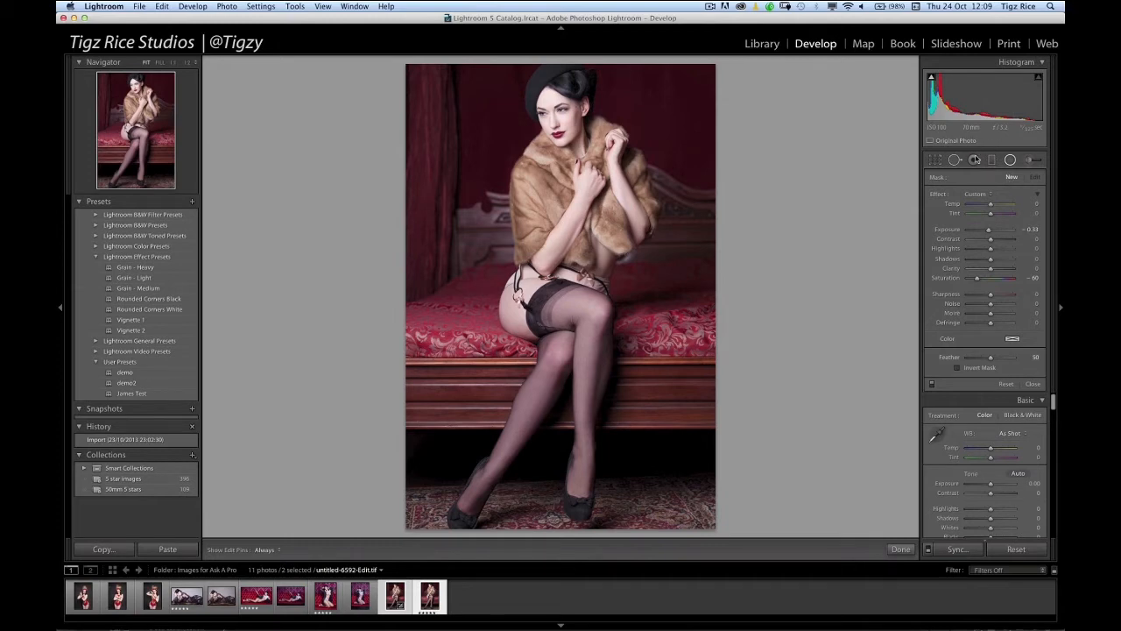
pyautogui.moveTo(568, 286); pyautogui.dragTo(664, 392)
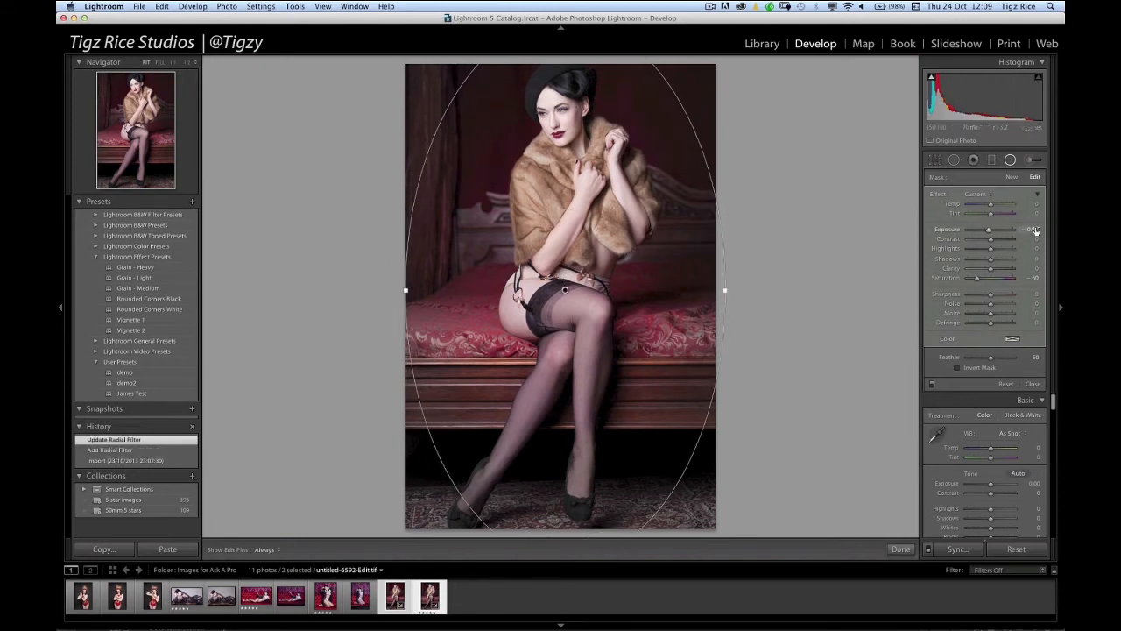
pyautogui.moveTo(1024, 231); pyautogui.dragTo(997, 277)
pyautogui.hotkey('shift', 'Down')
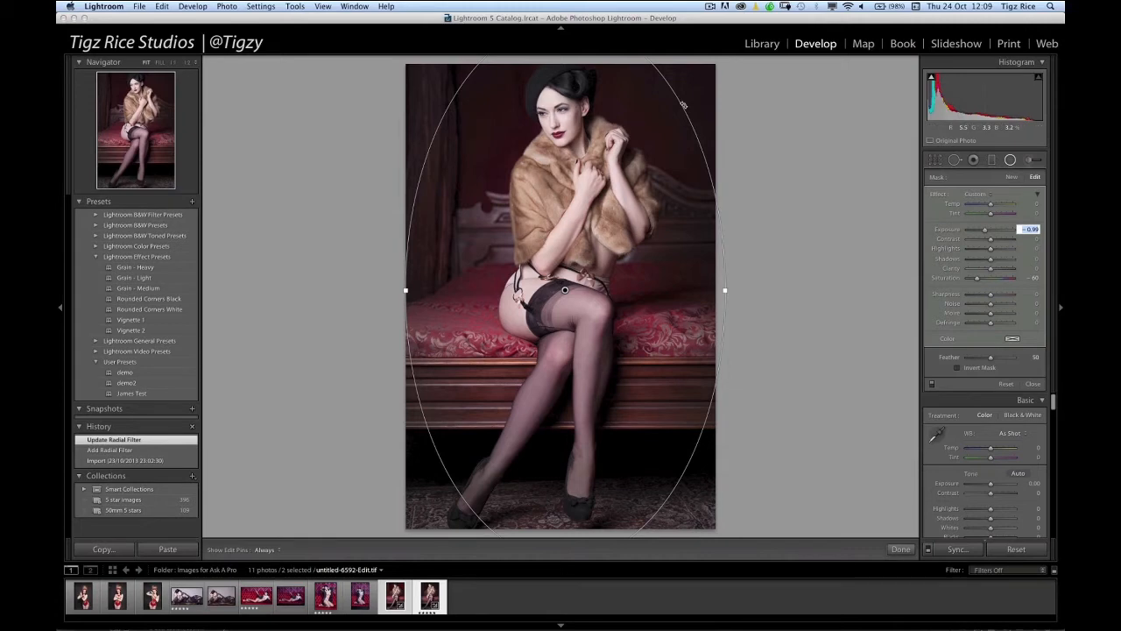
pyautogui.press('Return')
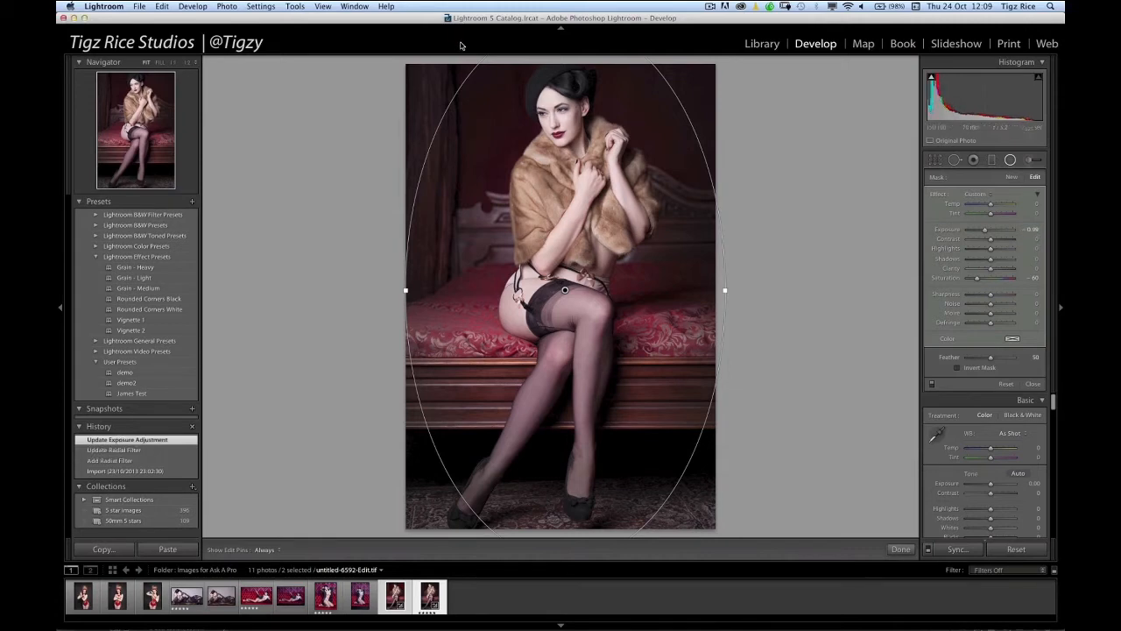
pyautogui.click(1011, 159)
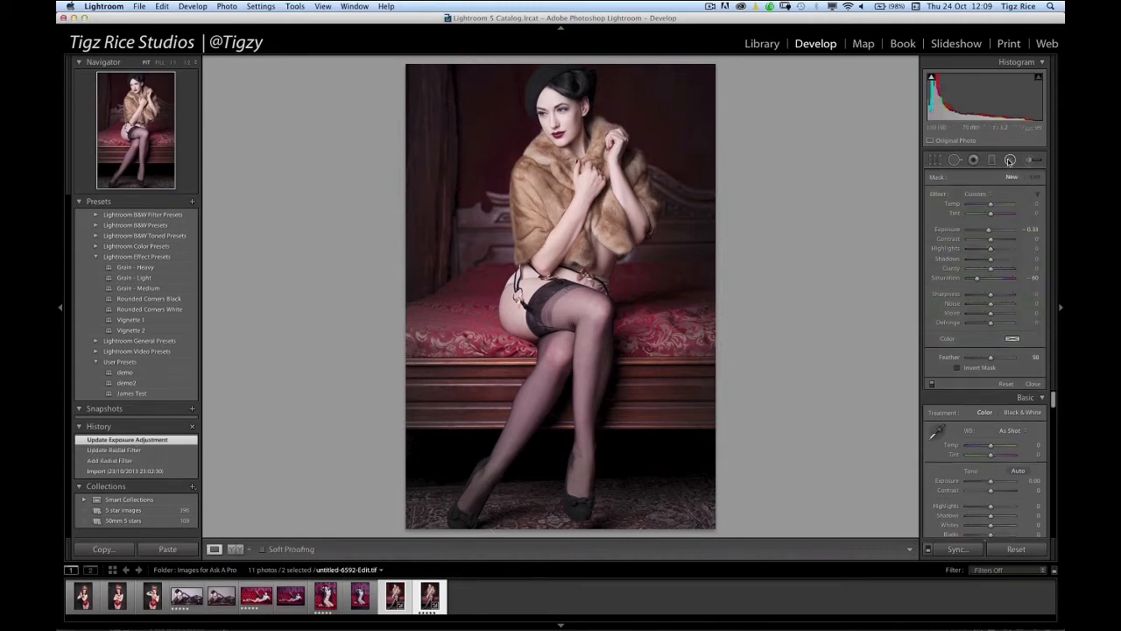
# Warm the highlights with Split Toning, using hue 37 and saturation 22.
pyautogui.moveTo(1053, 202); pyautogui.dragTo(1061, 352)
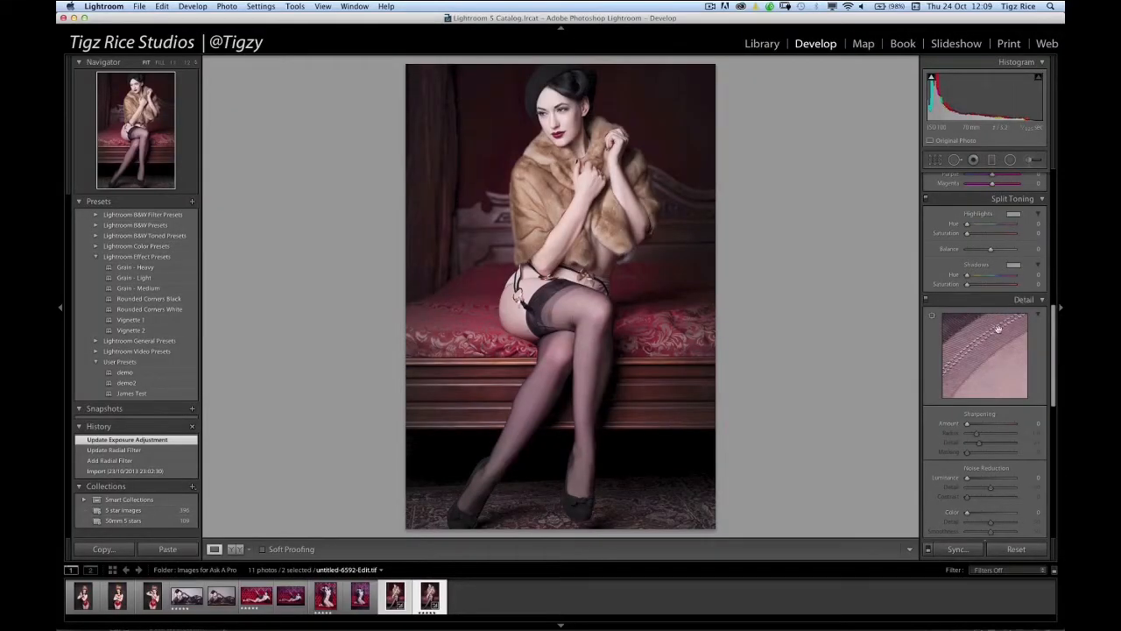
pyautogui.click(1011, 214)
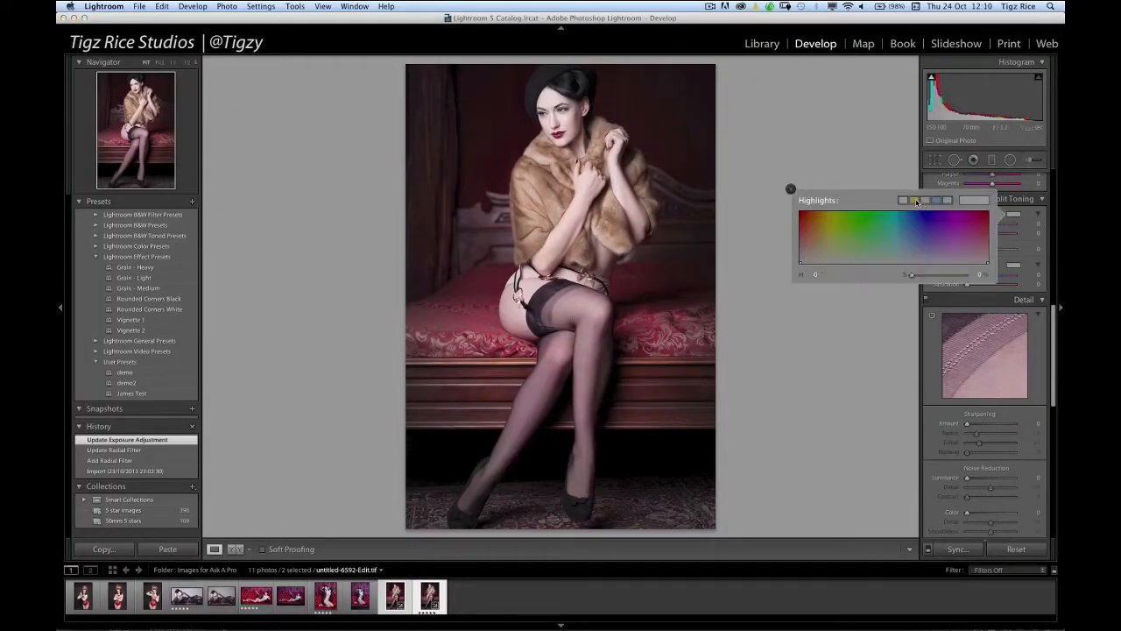
pyautogui.moveTo(825, 231); pyautogui.dragTo(819, 252)
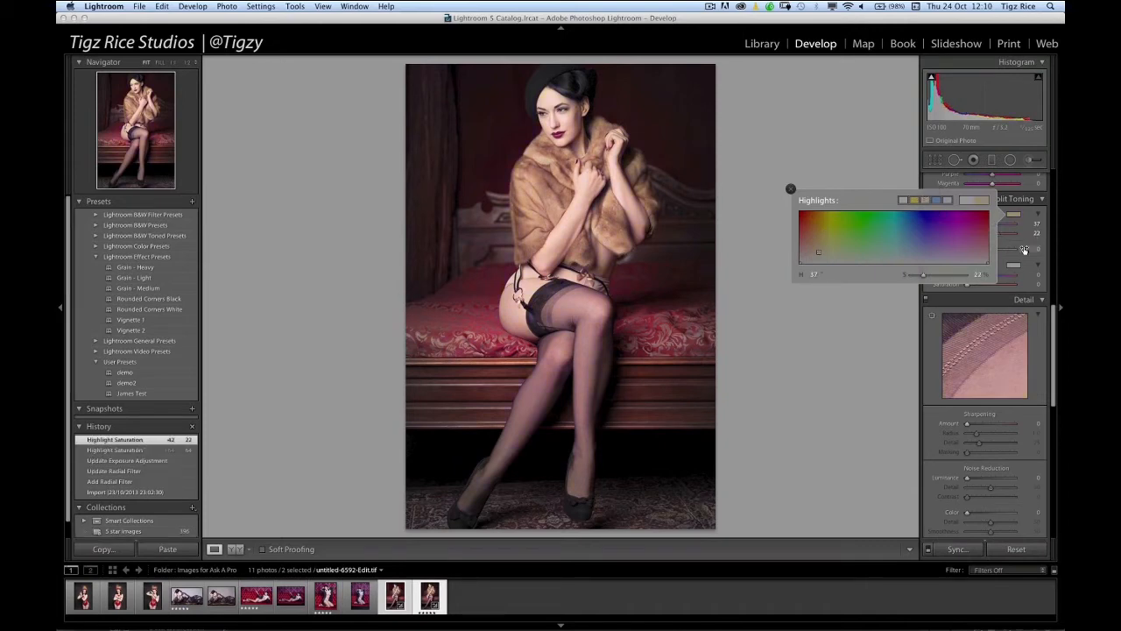
pyautogui.click(901, 310)
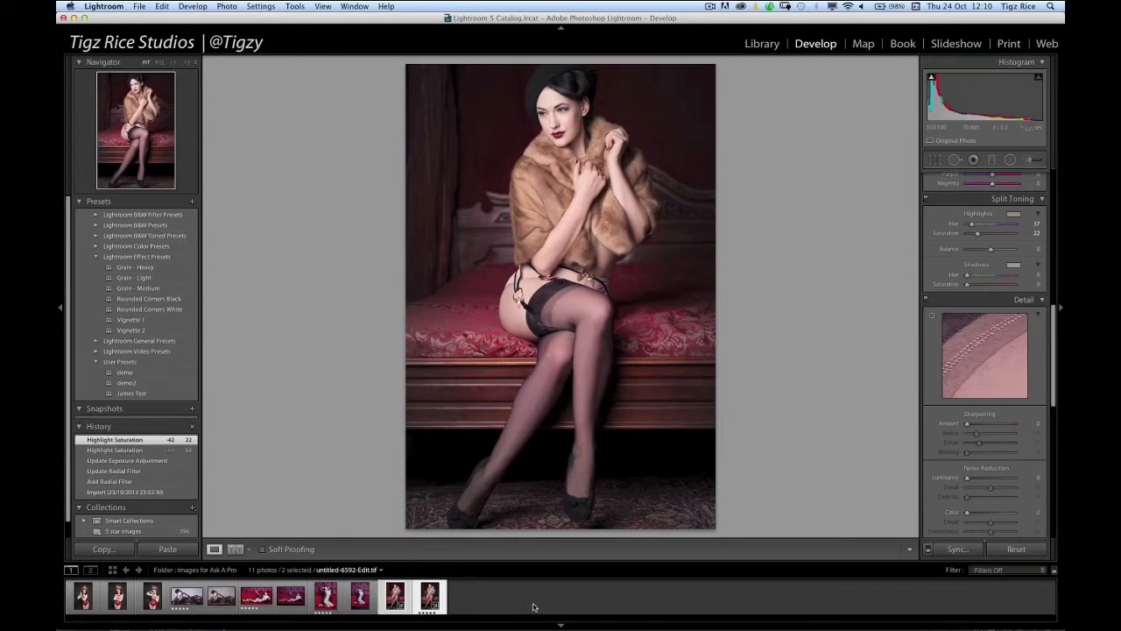
# Compare the photo with Split Toning off and on, leaving it enabled.
pyautogui.click(925, 204)
pyautogui.click(926, 201)
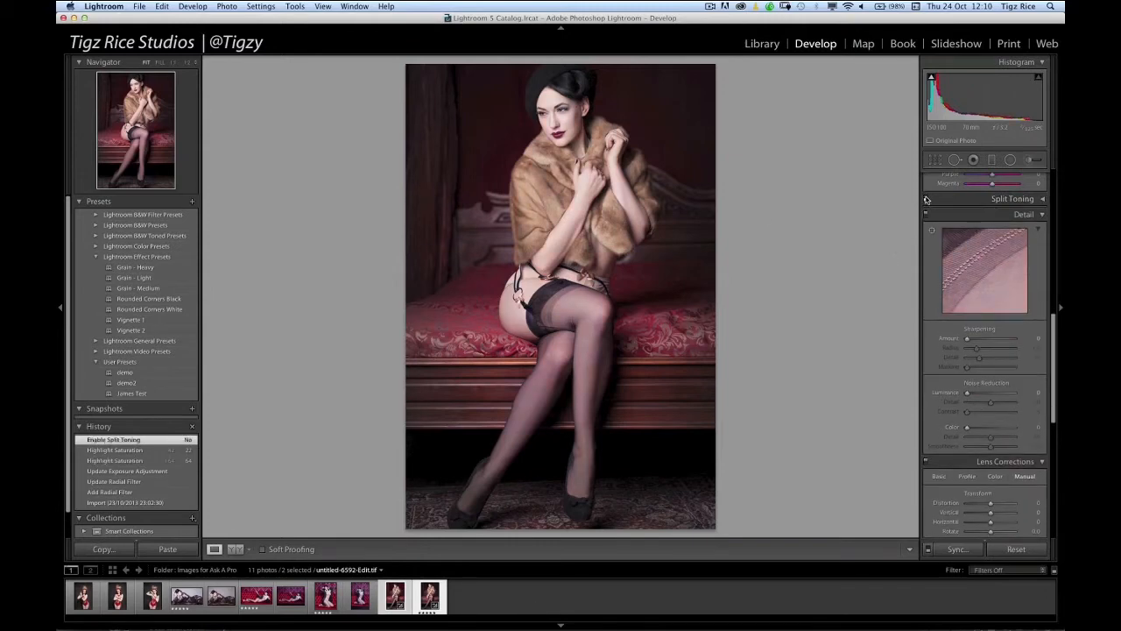
pyautogui.click(926, 201)
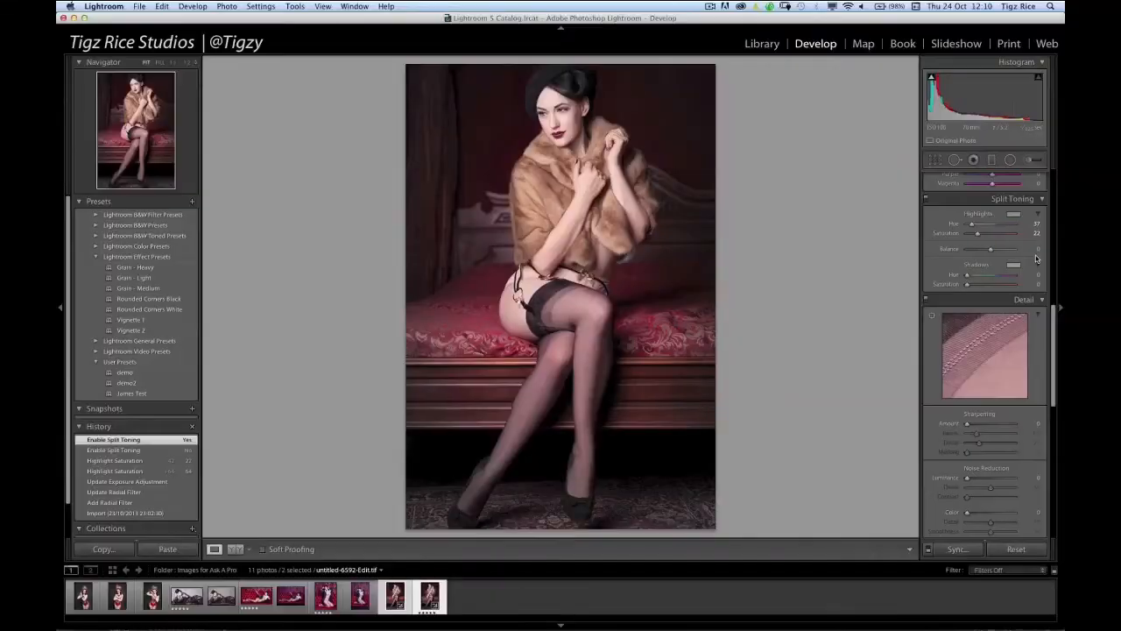
# Set up the edited photo's export into a client-named "Full" subfolder of Pictures, with a 30 cm long edge at 300 pixels per inch.
pyautogui.click(428, 600)
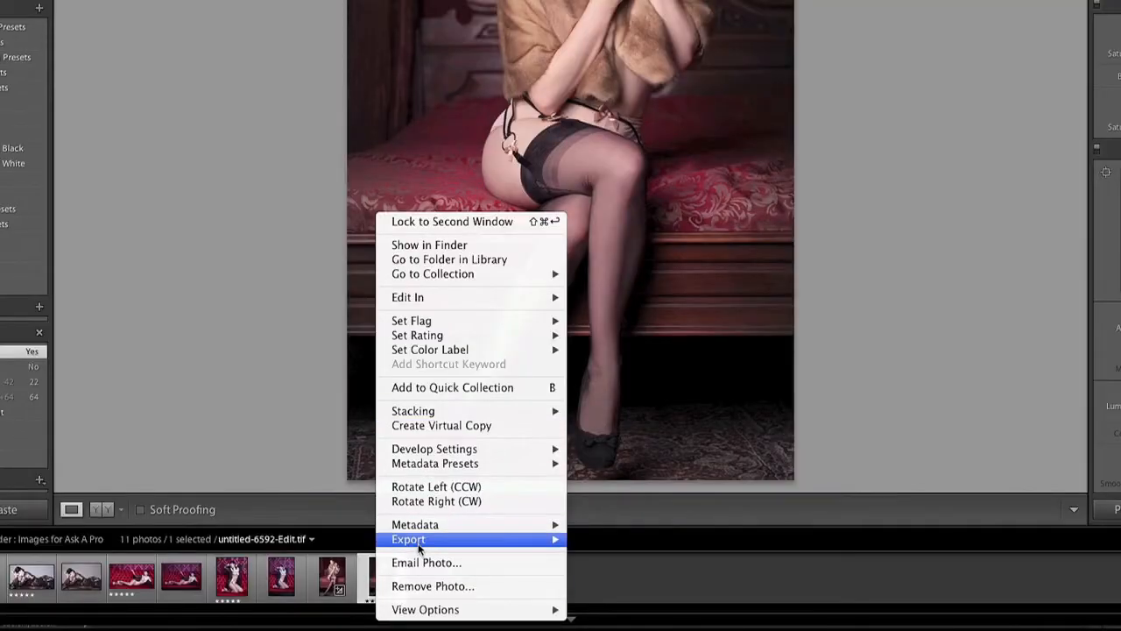
pyautogui.moveTo(419, 543)
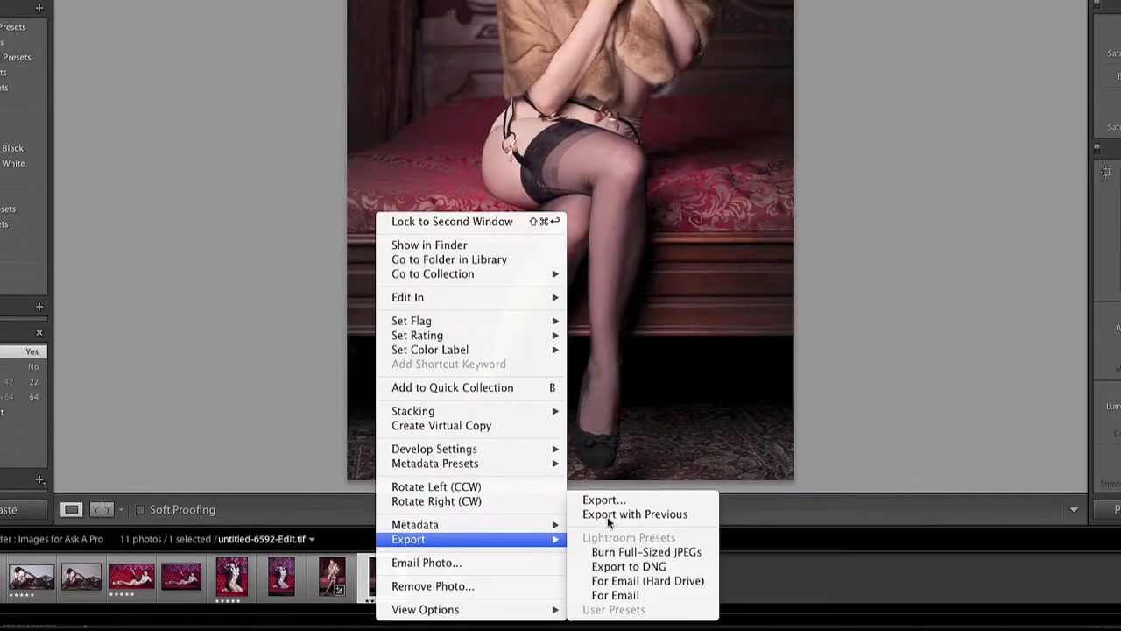
pyautogui.click(603, 499)
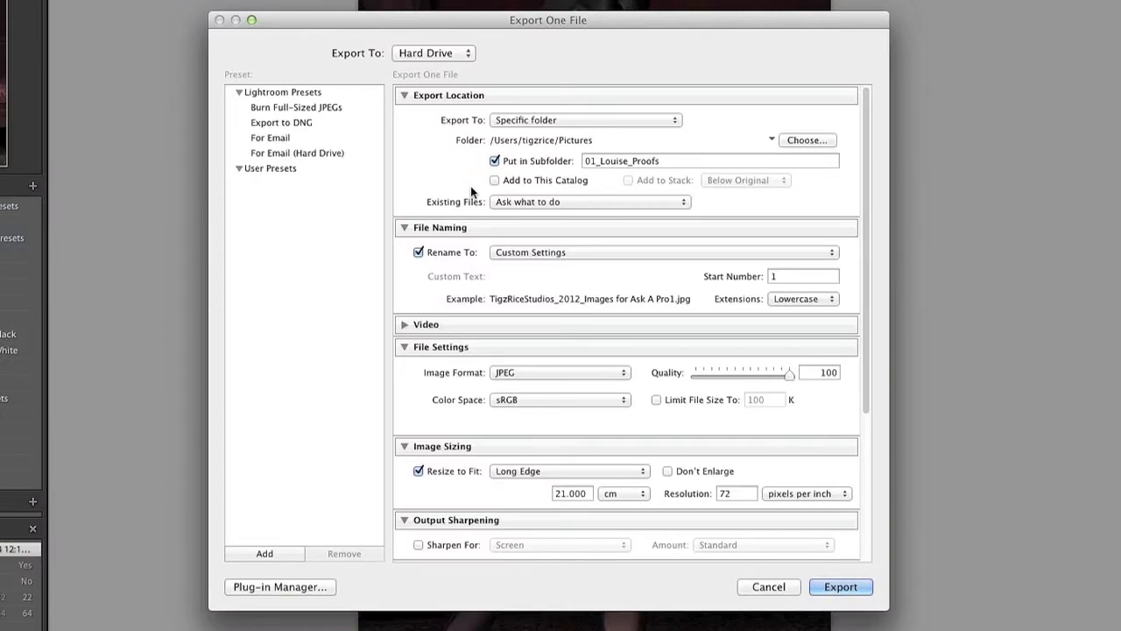
pyautogui.click(797, 140)
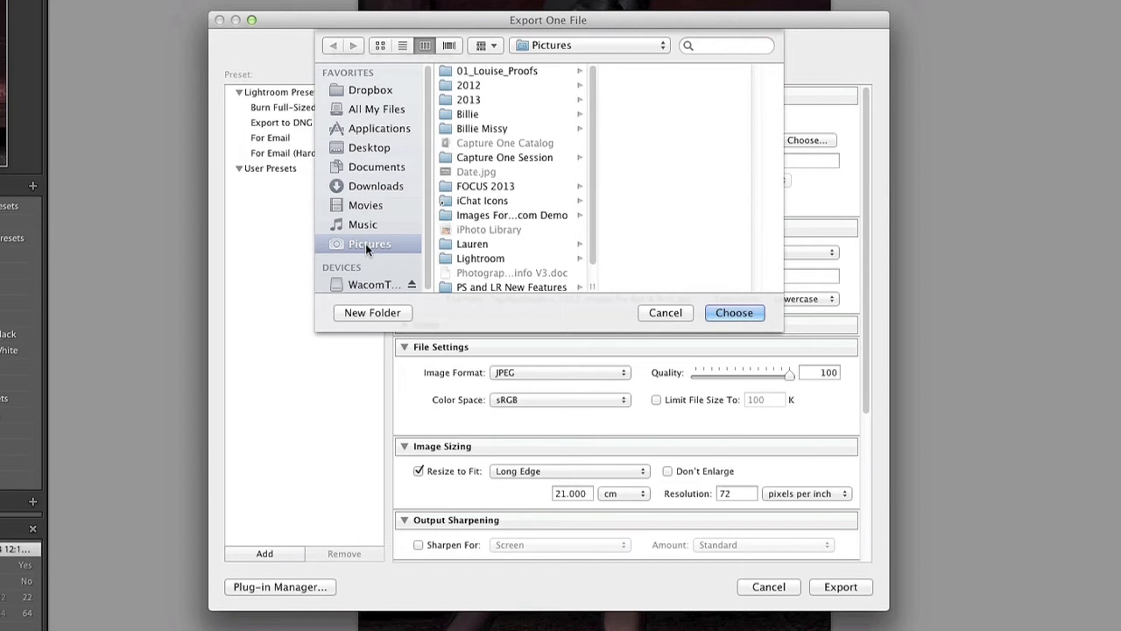
pyautogui.click(664, 312)
pyautogui.click(663, 160)
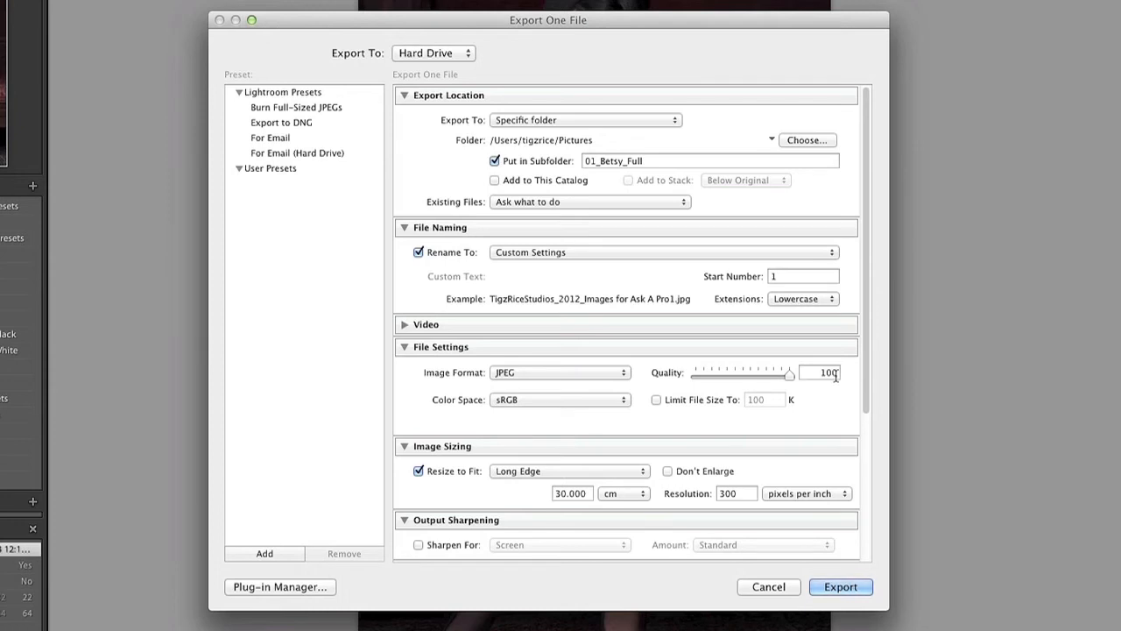
pyautogui.click(619, 374)
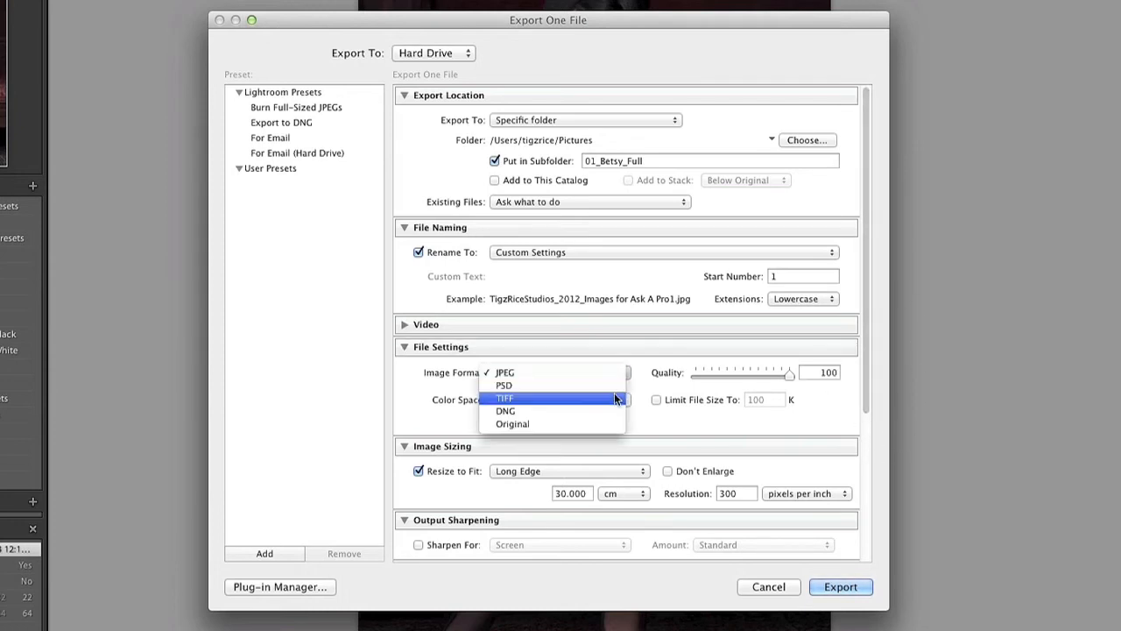